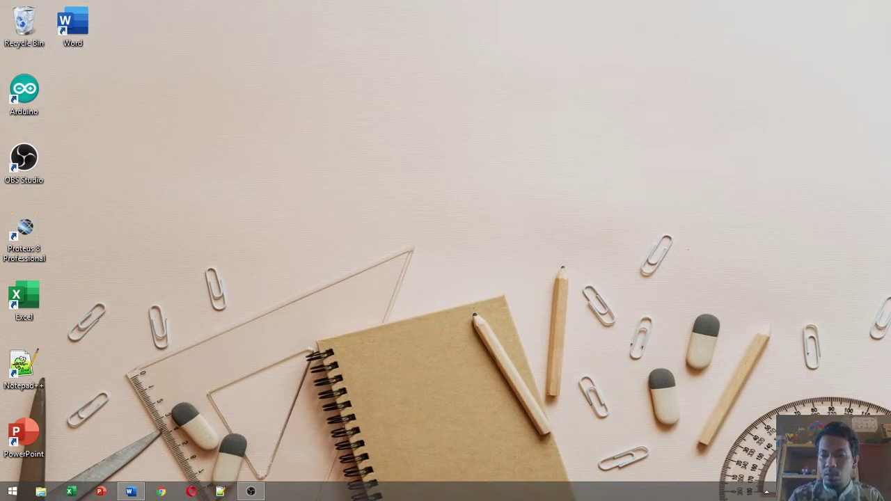
# Check the Wi-Fi connection in the network list and close it.
pyautogui.click(807, 492)
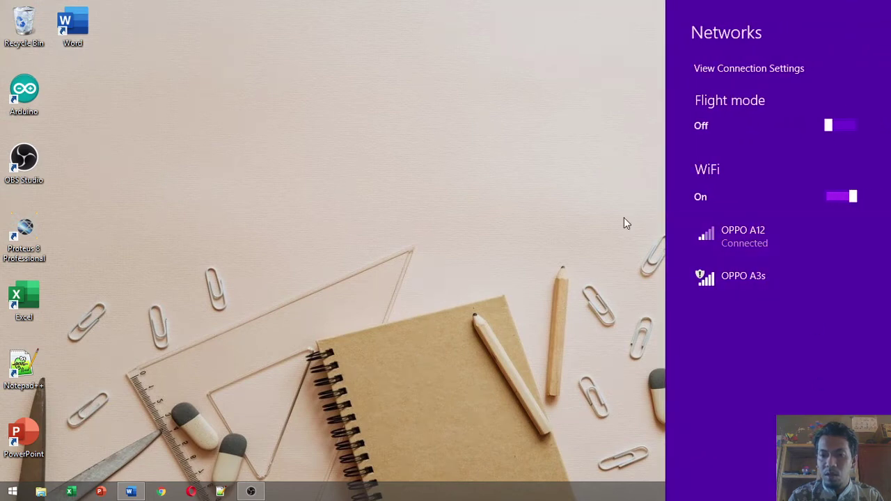
pyautogui.click(472, 197)
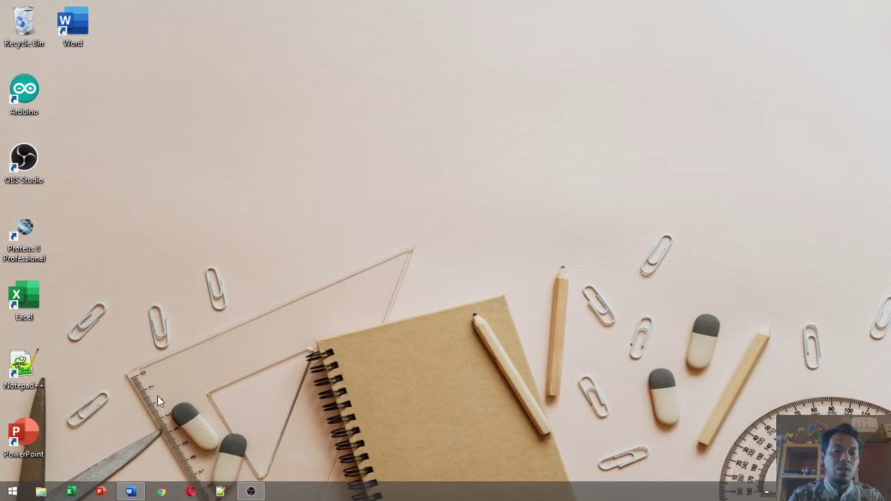
pyautogui.click(161, 492)
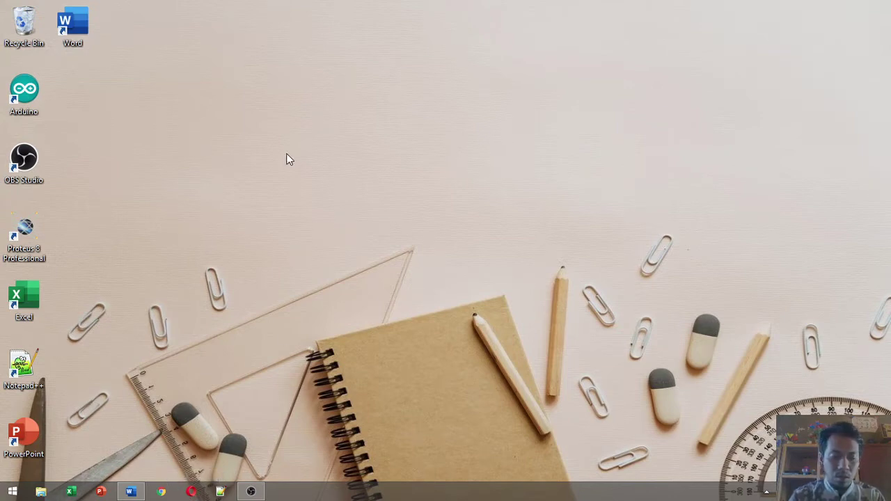
# Search the computer for "mouse", view the mouse and touchpad settings, and close them.
pyautogui.press('super')
pyautogui.write('mouse')
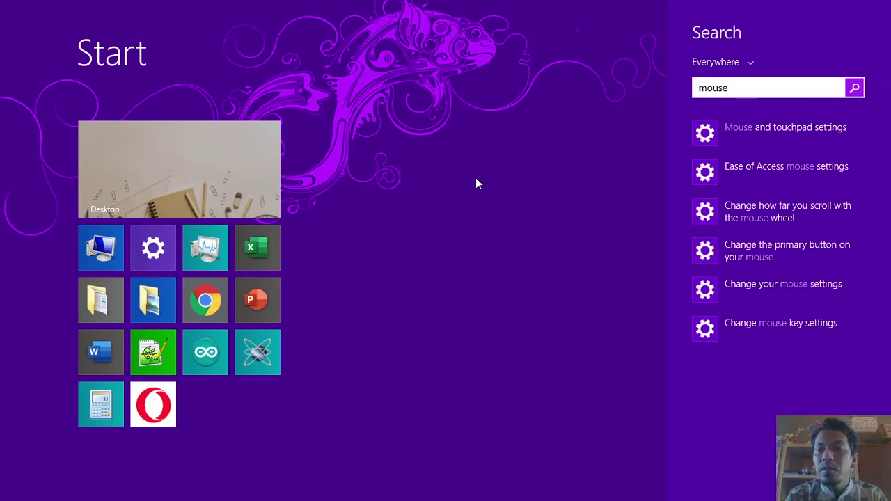
pyautogui.click(787, 129)
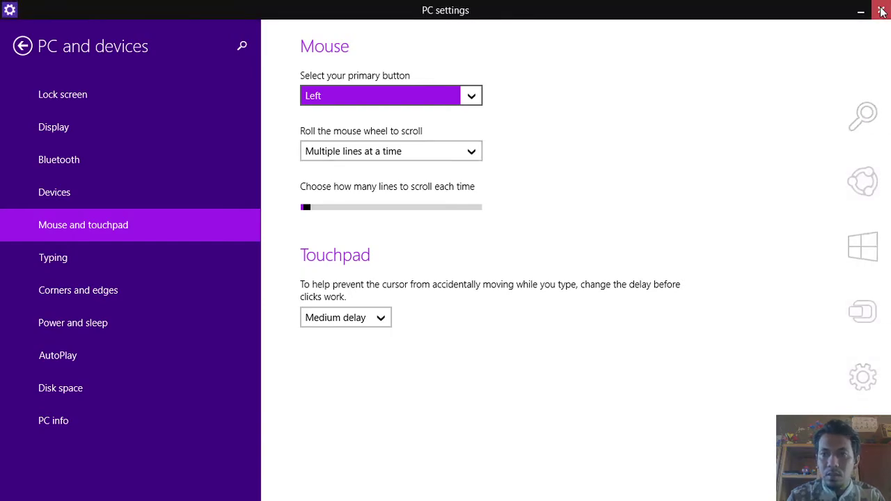
pyautogui.click(881, 12)
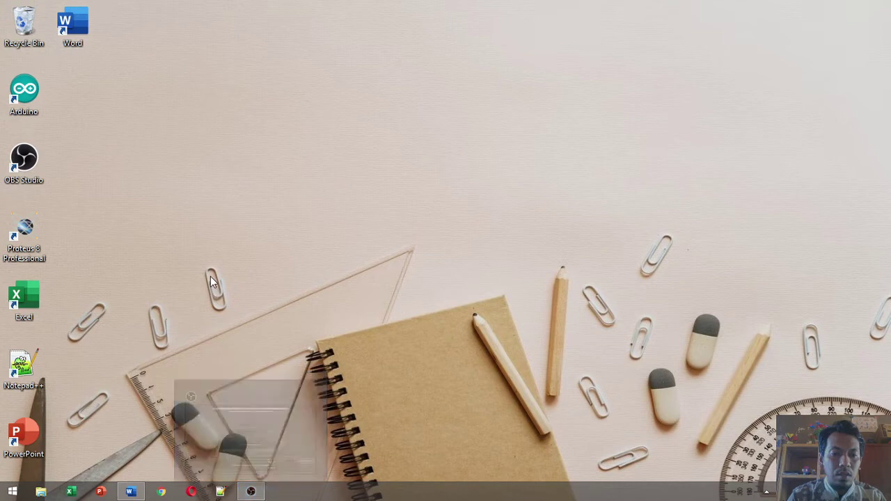
# Switch to Opera and close the leftover mncplay.id and islcollective.com tabs.
pyautogui.click(191, 492)
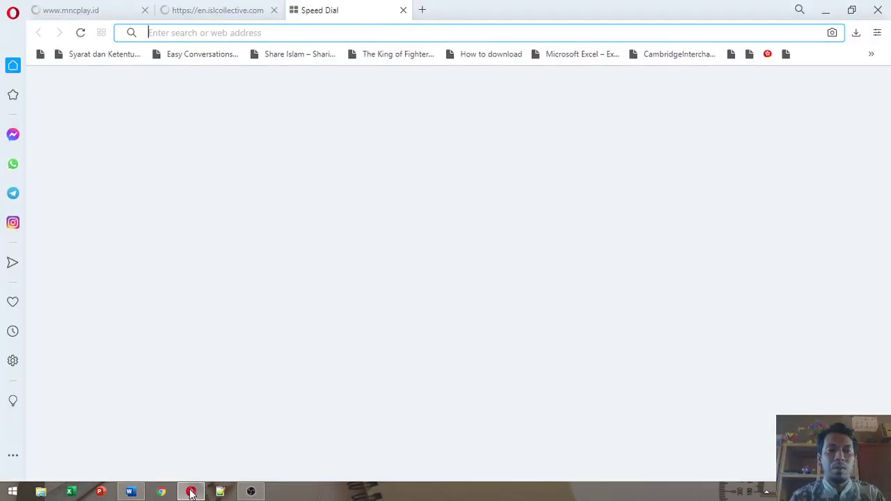
pyautogui.click(191, 492)
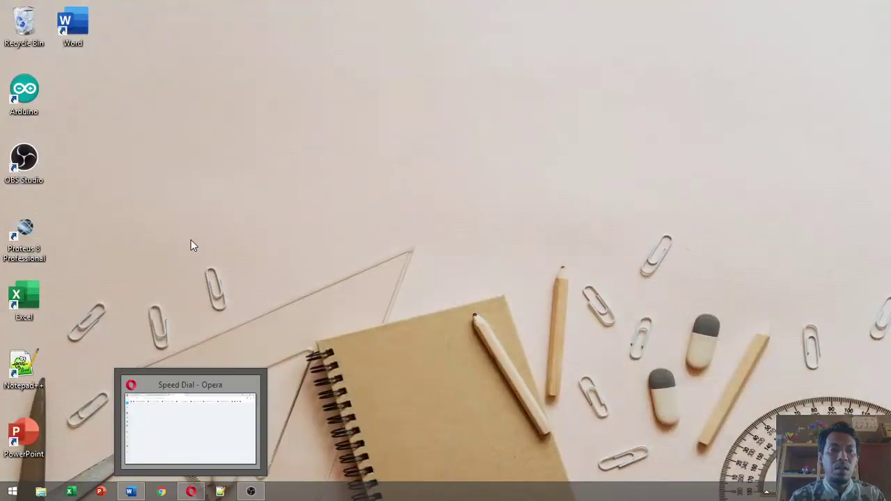
pyautogui.click(192, 492)
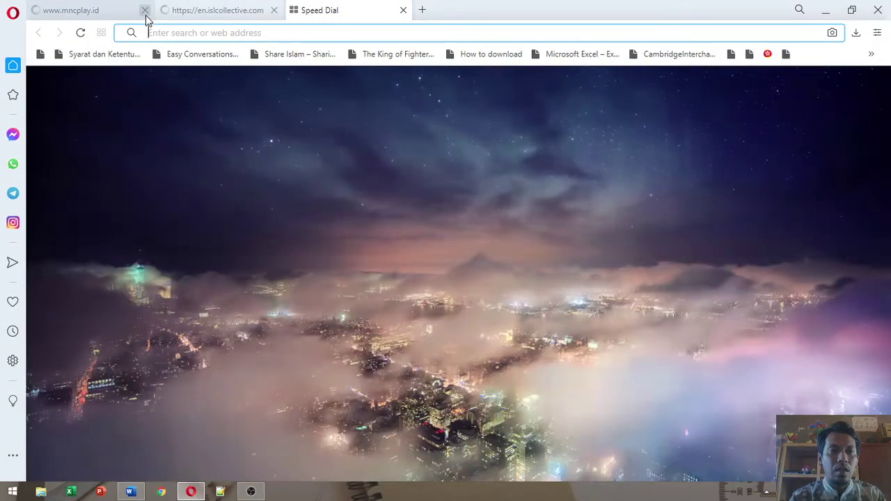
pyautogui.click(145, 11)
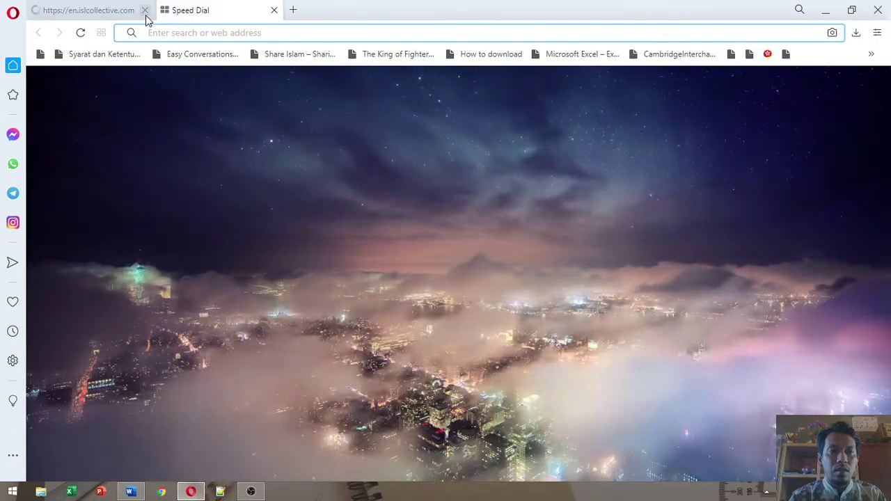
pyautogui.click(145, 10)
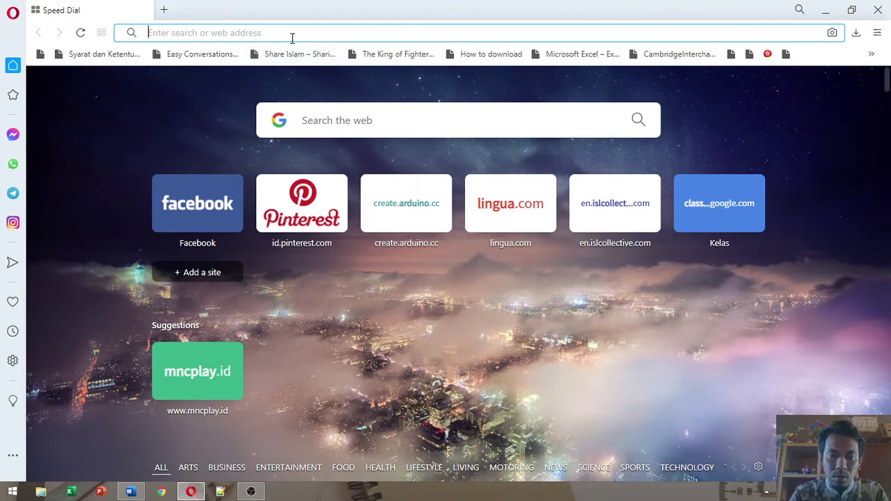
# Search the web for "google form".
pyautogui.write('google')
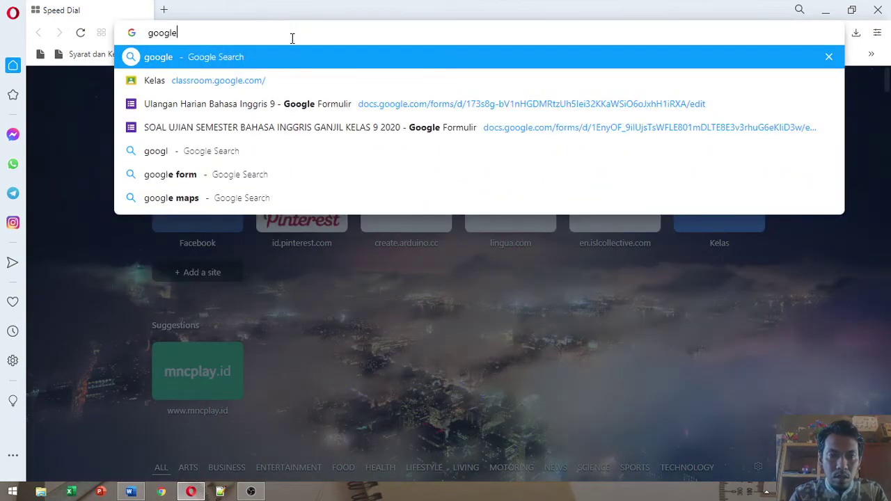
pyautogui.write(' form')
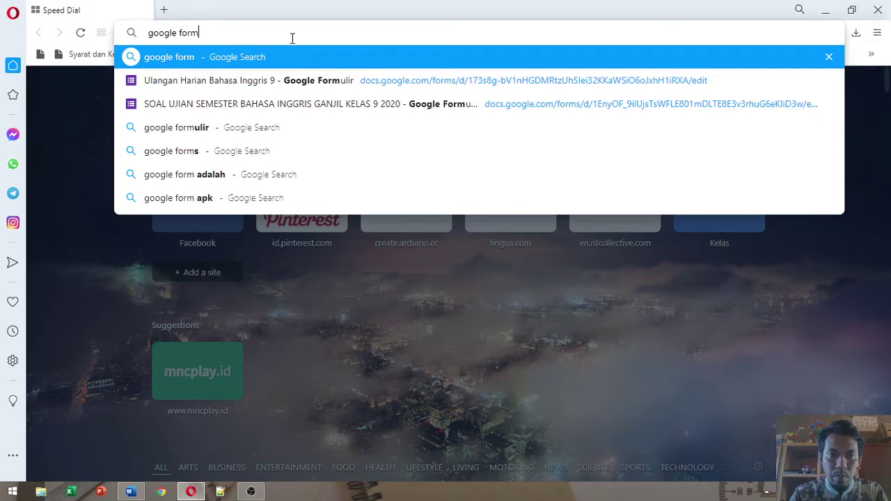
pyautogui.press('Return')
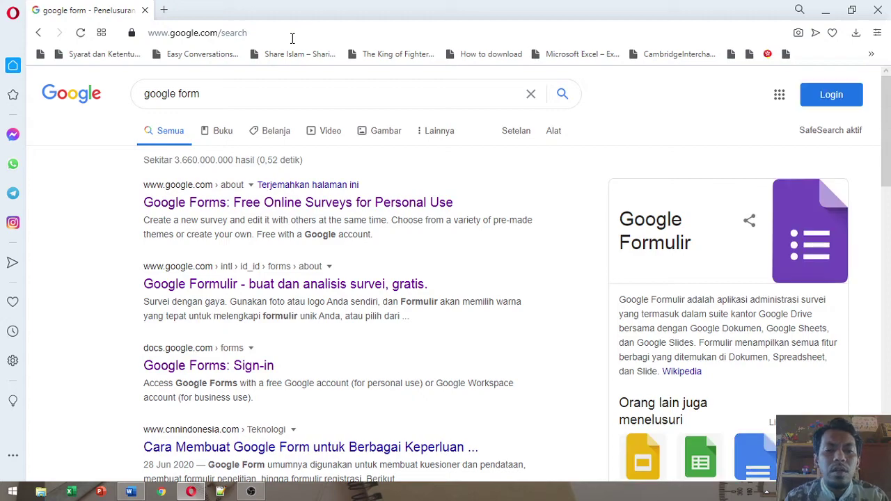
# Open the "Google Formulir - buat dan analisis survei, gratis." result and launch the Pribadi version of Google Formulir.
pyautogui.scroll(-1, 78, 286)
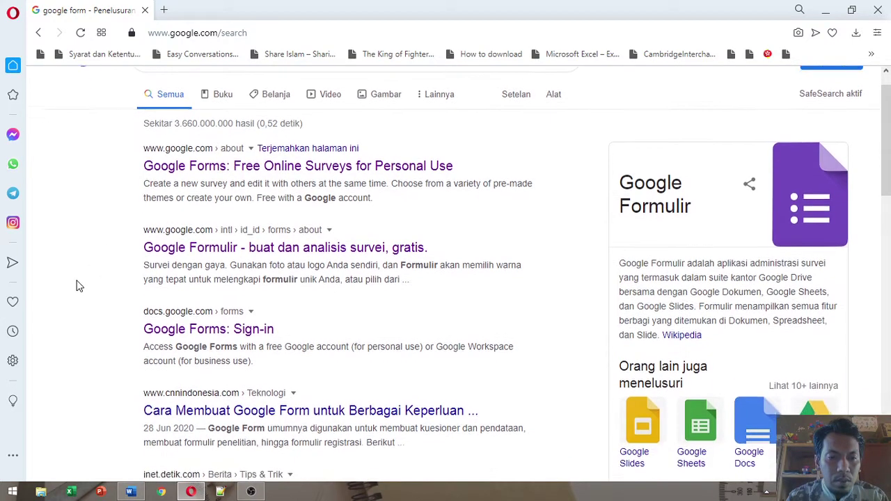
pyautogui.scroll(-1, 79, 285)
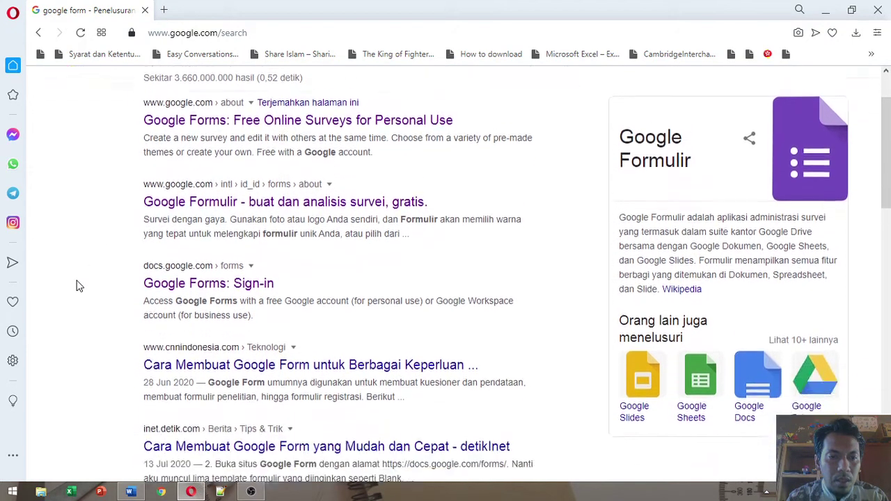
pyautogui.scroll(1, 78, 286)
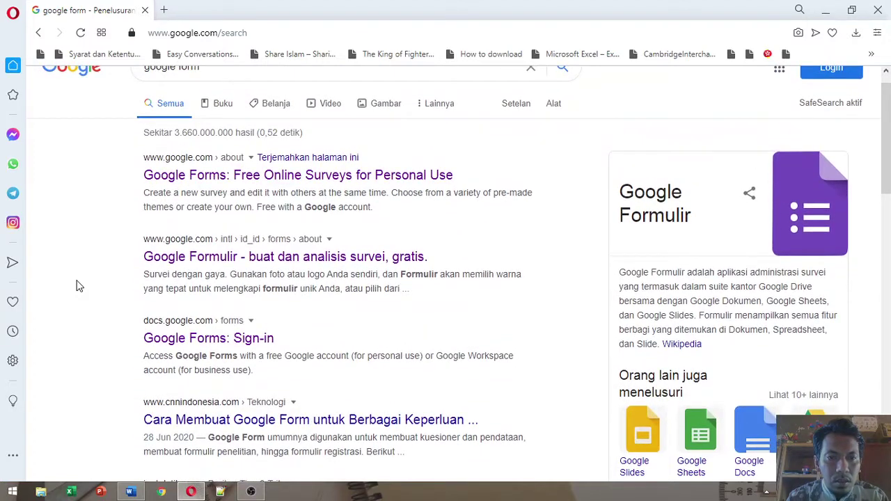
pyautogui.click(159, 258)
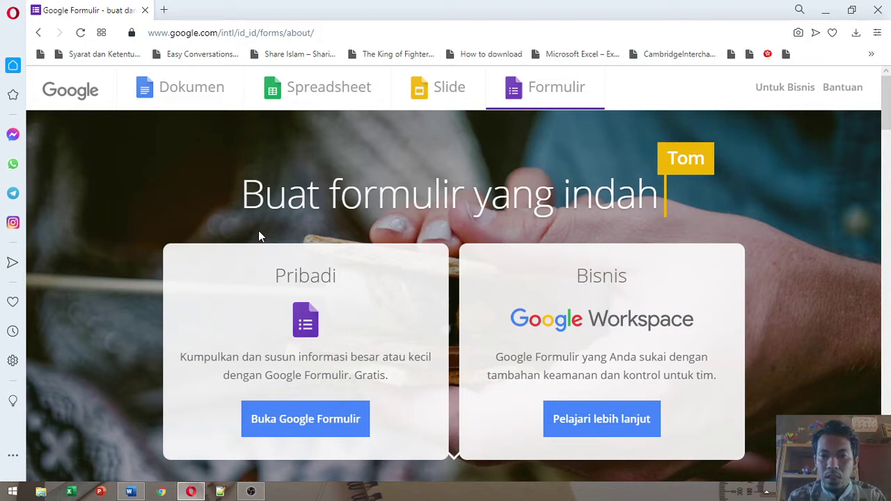
pyautogui.moveTo(273, 279); pyautogui.dragTo(335, 277)
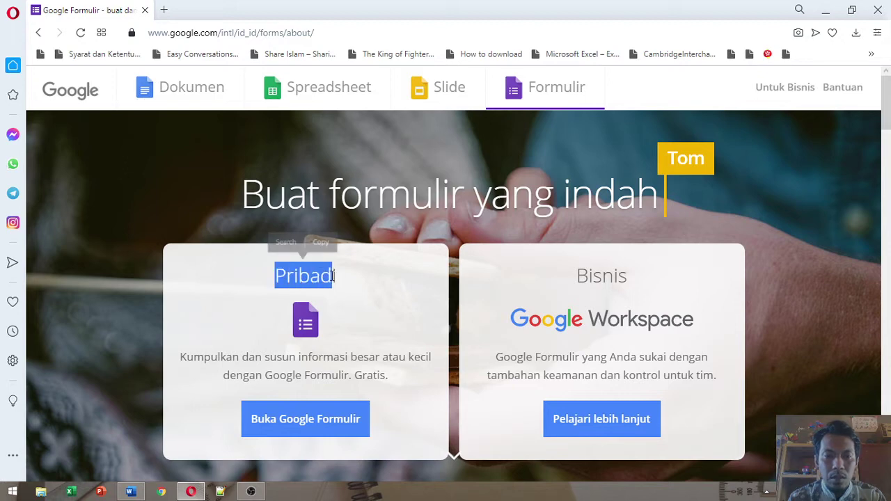
pyautogui.click(311, 421)
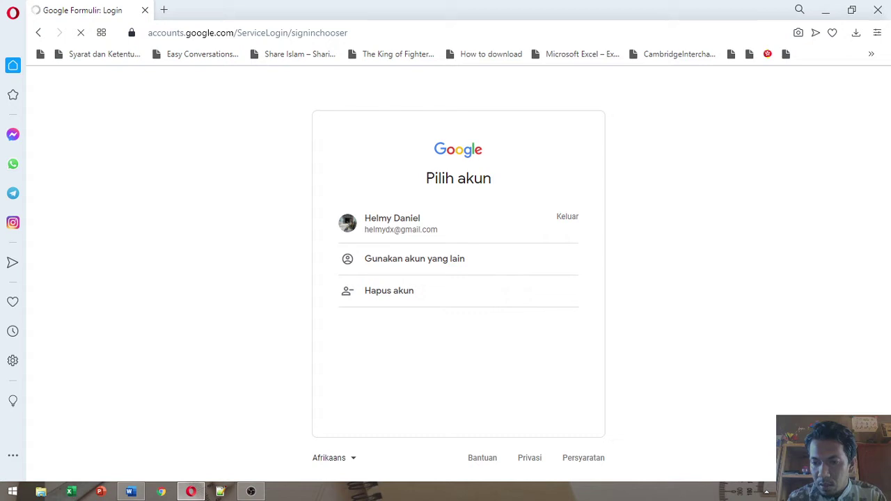
# Check the Wi-Fi connection and try to sign in with the saved Google account.
pyautogui.click(797, 492)
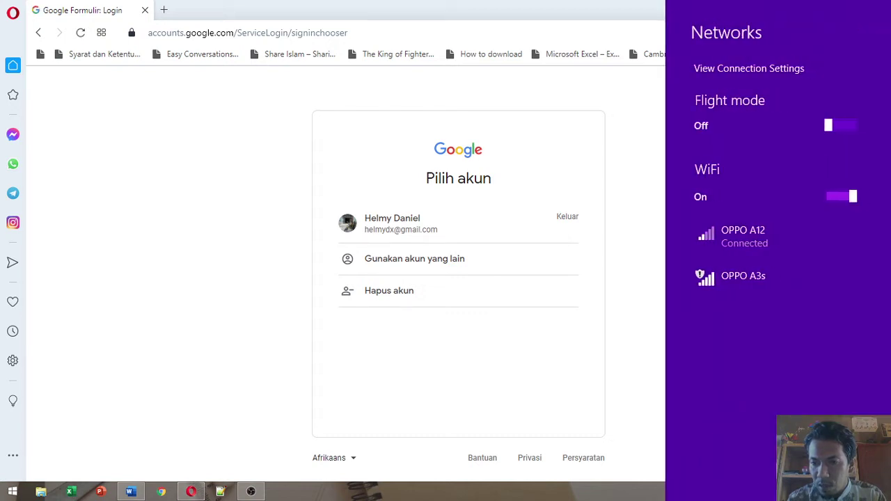
pyautogui.click(541, 420)
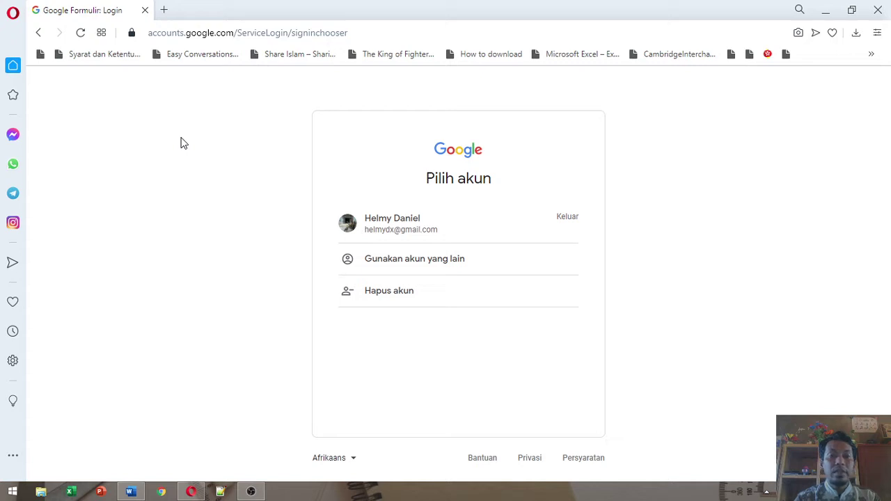
pyautogui.click(382, 224)
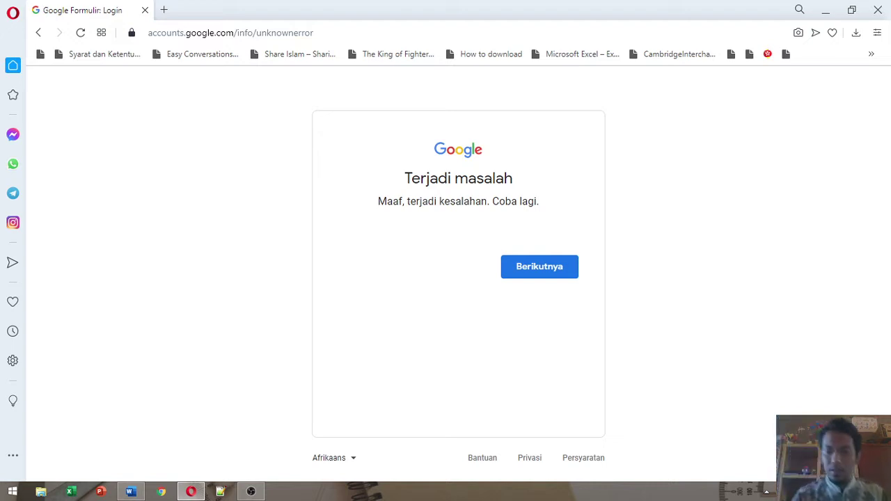
pyautogui.click(800, 491)
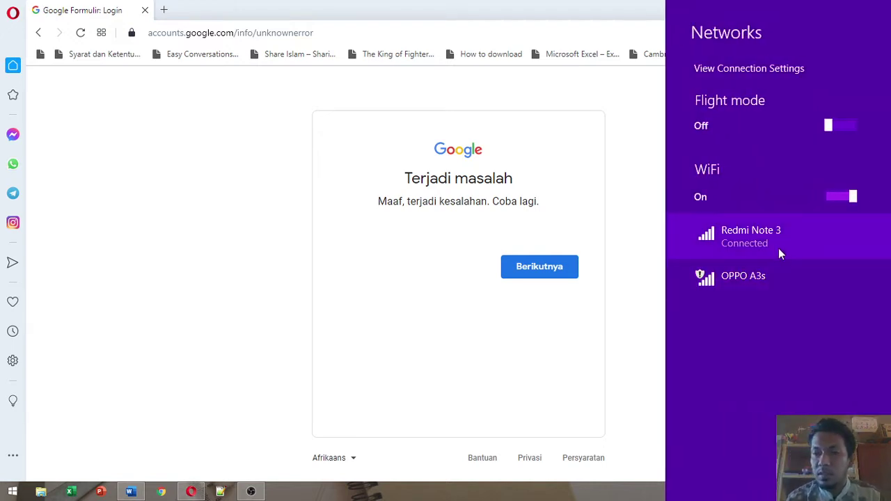
pyautogui.click(635, 228)
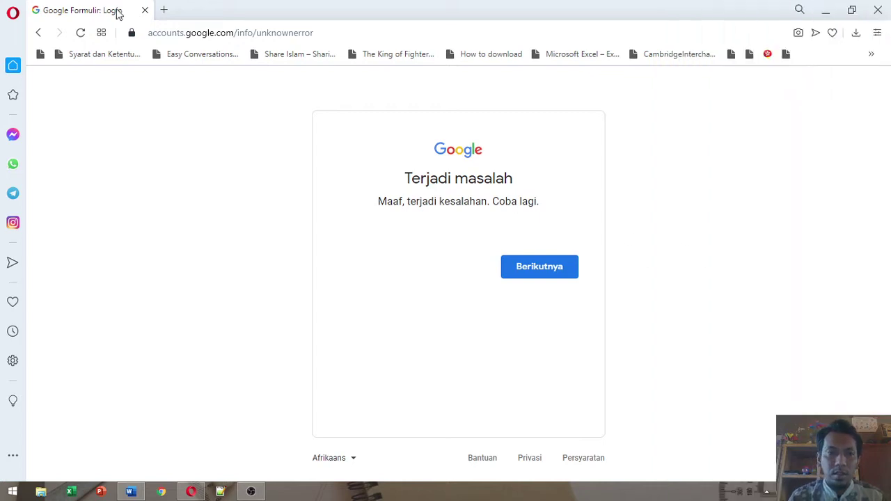
# Reload the sign-in page, choose the saved Google account and submit its account password.
pyautogui.click(80, 33)
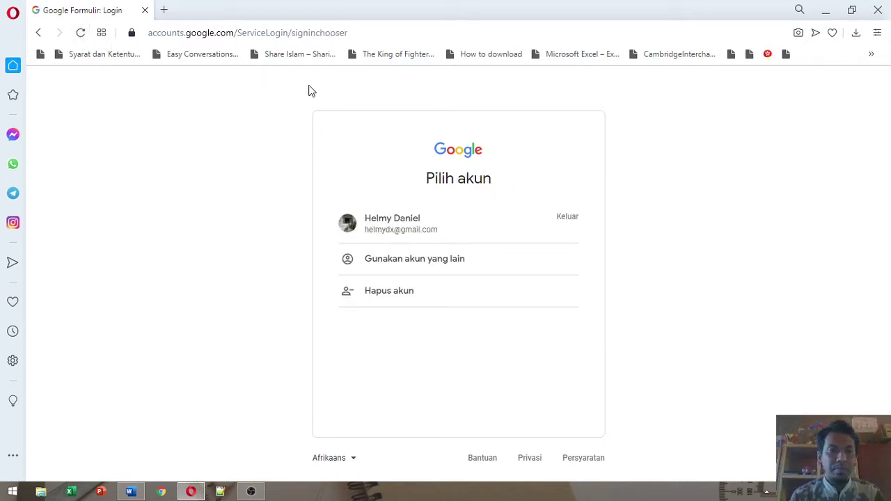
pyautogui.click(392, 228)
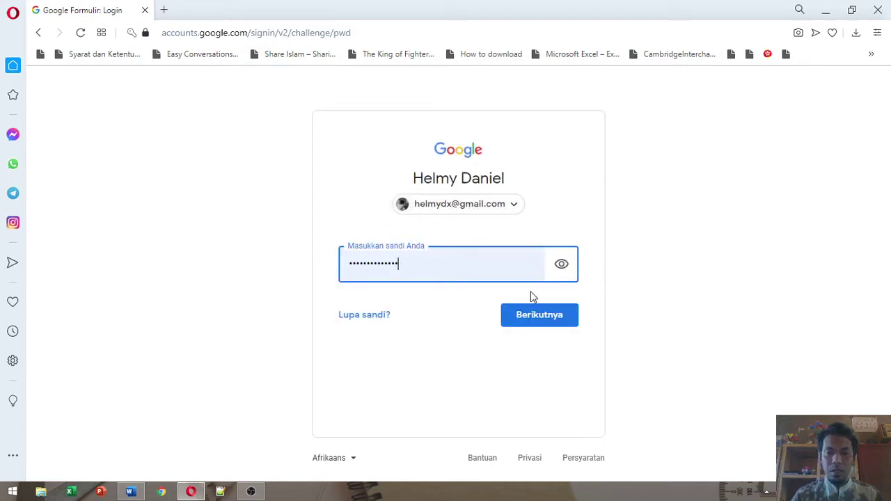
pyautogui.click(539, 315)
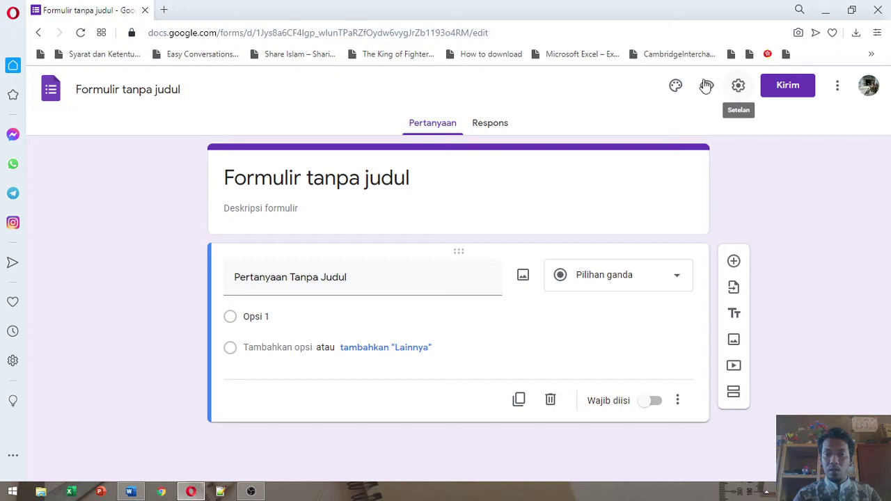
# In the form settings, enable Batasi ke 1 tanggapan and Acak urutan pertanyaan.
pyautogui.click(739, 87)
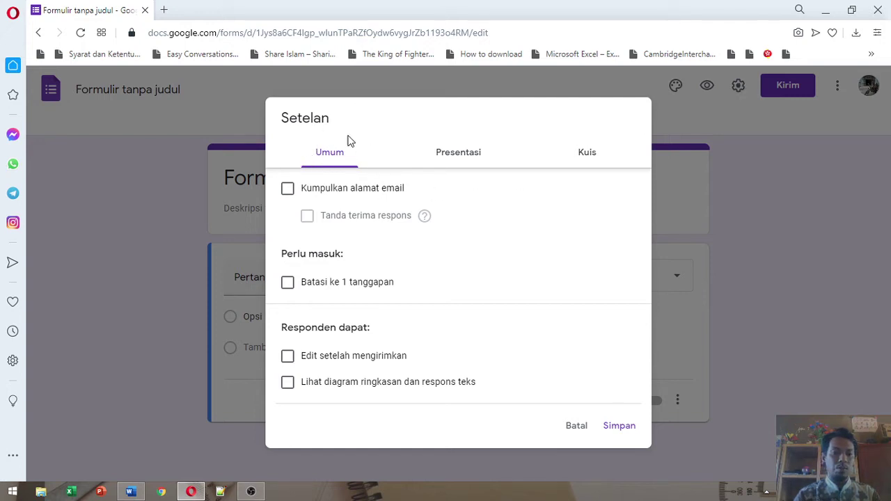
pyautogui.click(287, 285)
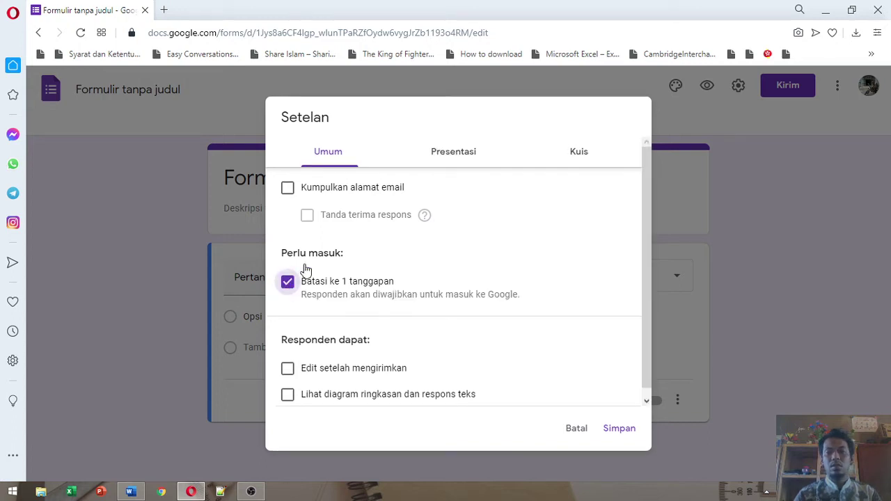
pyautogui.click(440, 156)
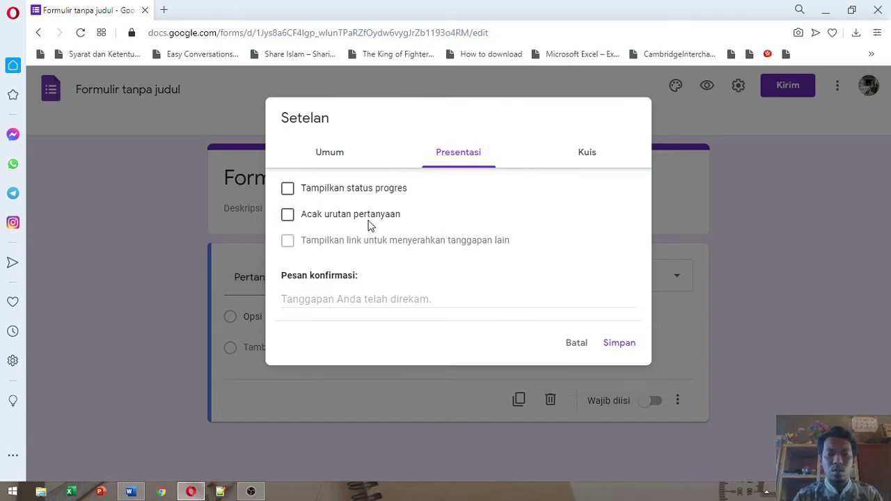
pyautogui.click(288, 215)
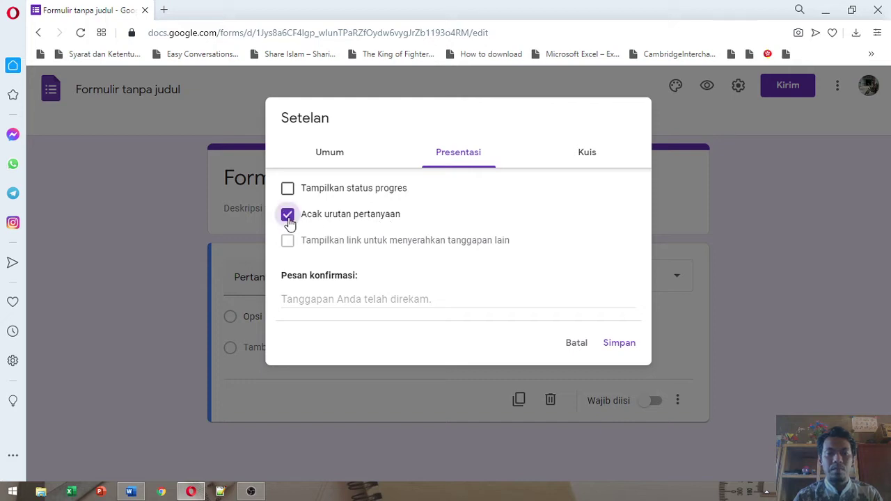
# Make the form a quiz, stop respondents from seeing Jawaban yang benar, and save the settings.
pyautogui.click(586, 156)
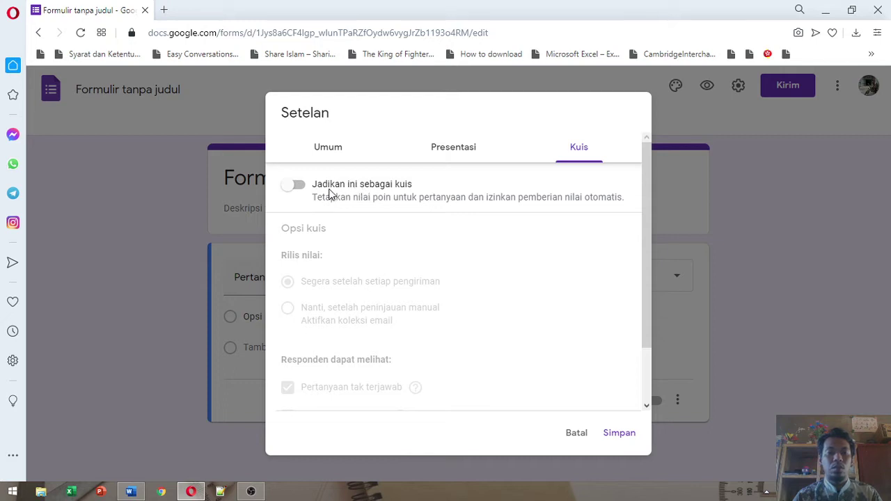
pyautogui.click(295, 188)
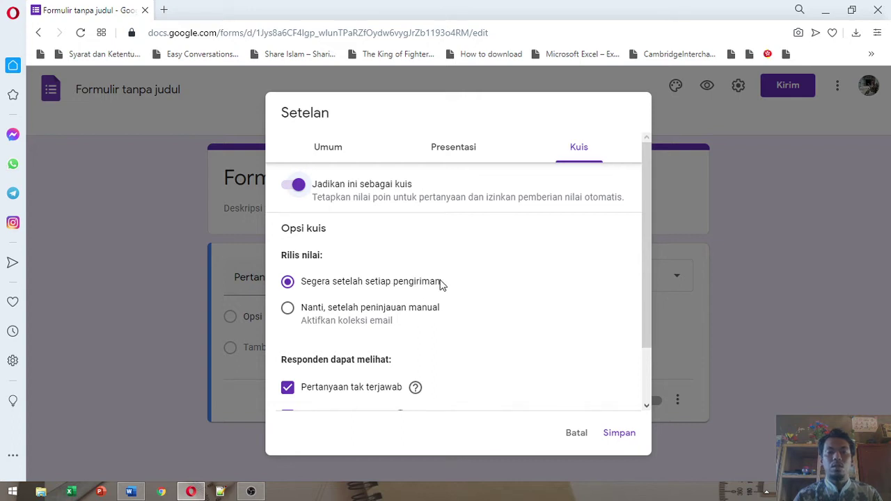
pyautogui.scroll(-2, 440, 284)
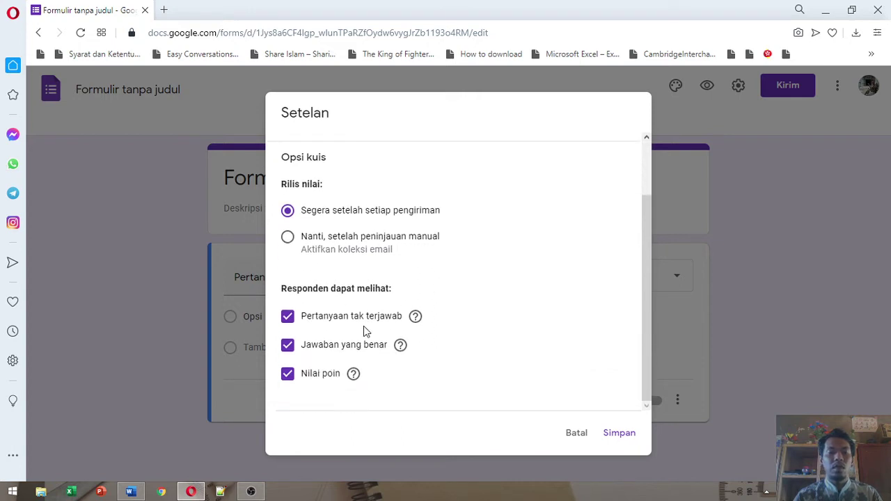
pyautogui.click(288, 346)
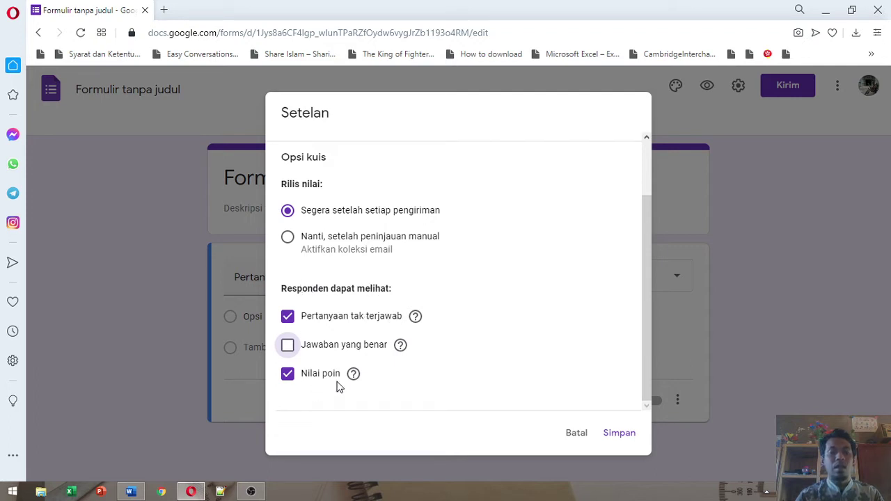
pyautogui.click(617, 435)
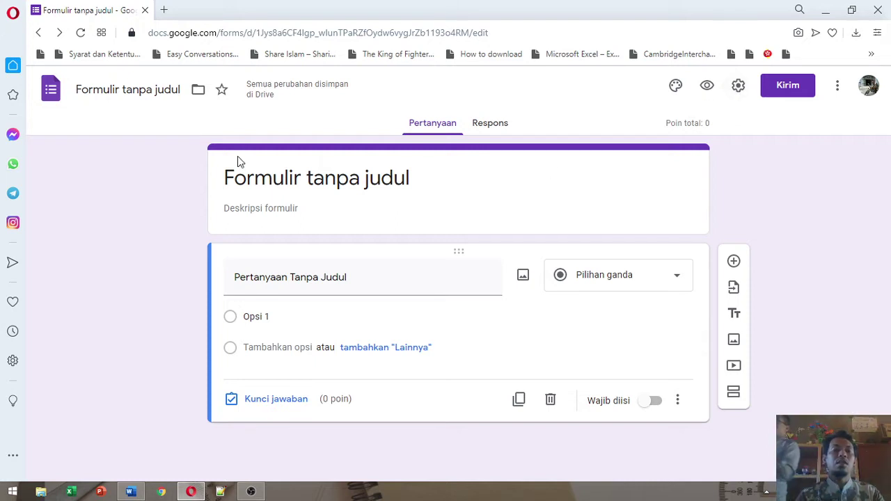
# Rename the form "Ujian Semester Bahasa Inggris Kelas 9" and apply the same name to its heading.
pyautogui.click(129, 89)
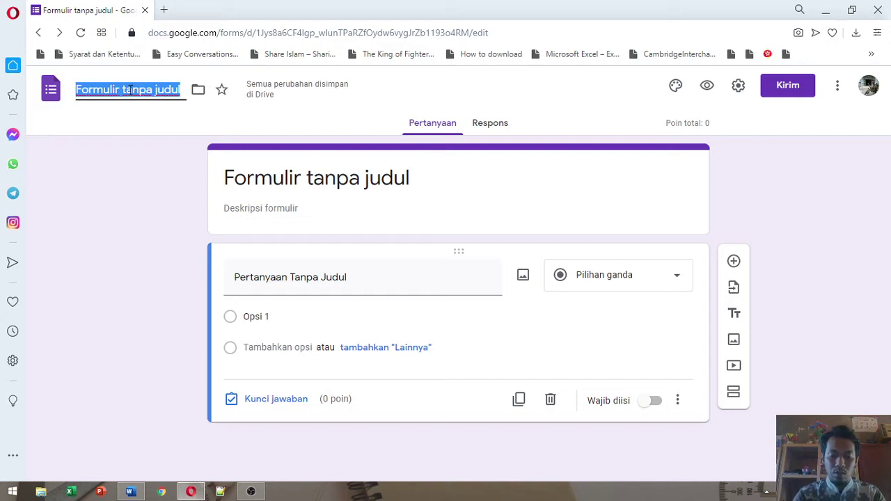
pyautogui.press('BackSpace')
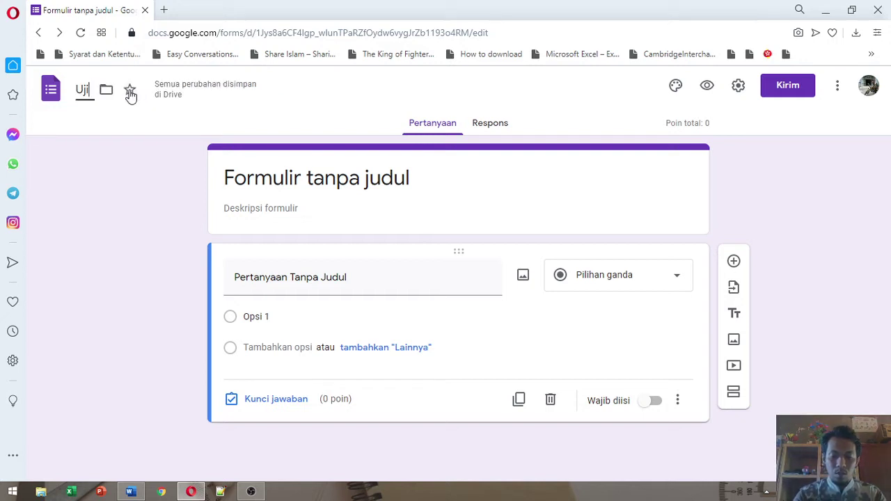
pyautogui.write('Ujian S')
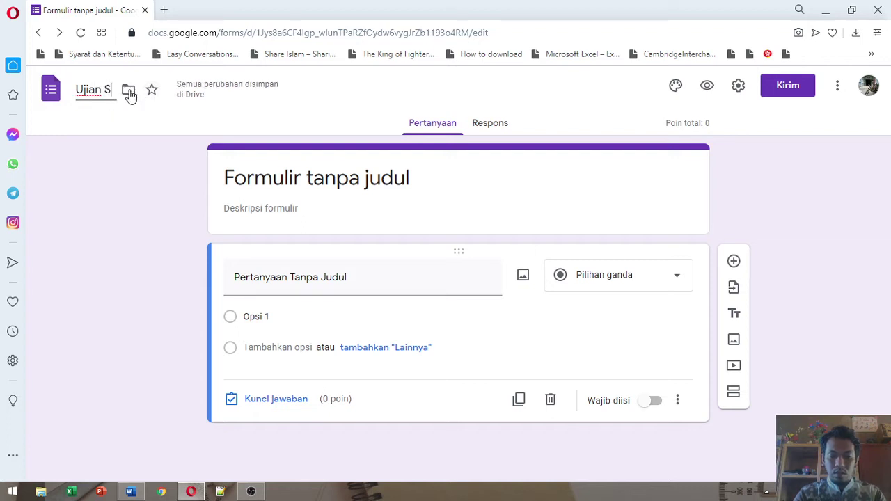
pyautogui.write('emester Kelas')
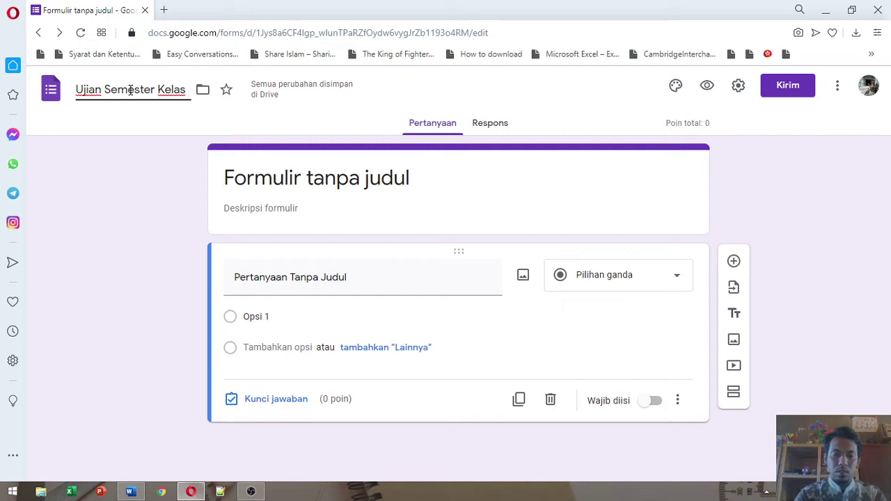
pyautogui.write('9')
pyautogui.hotkey('ctrl', 'Left')
pyautogui.hotkey('ctrl', 'Left')
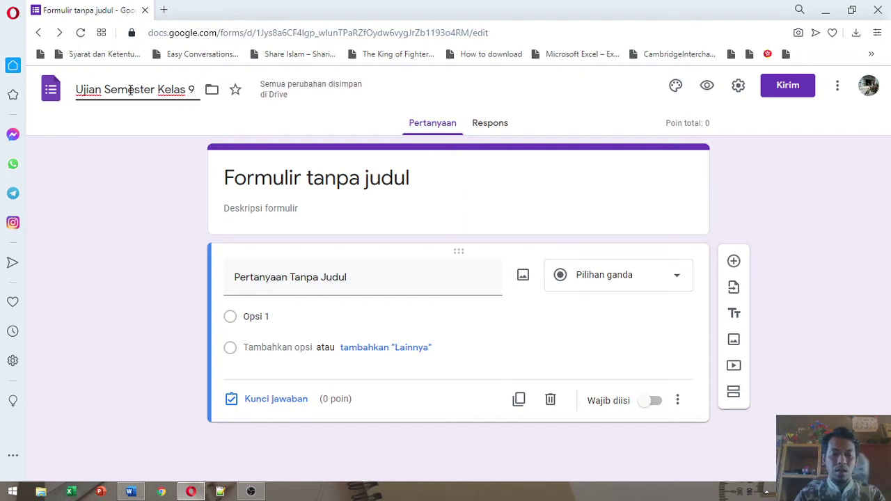
pyautogui.write('Bahasa ')
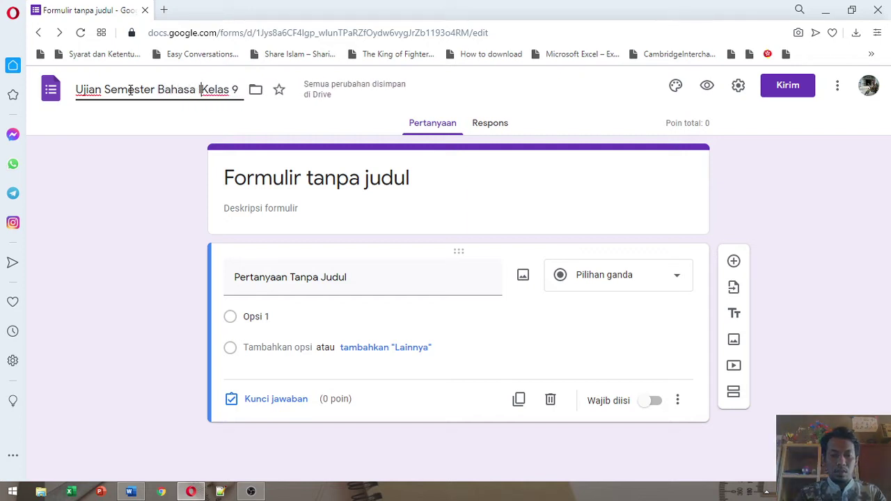
pyautogui.write('Inggris')
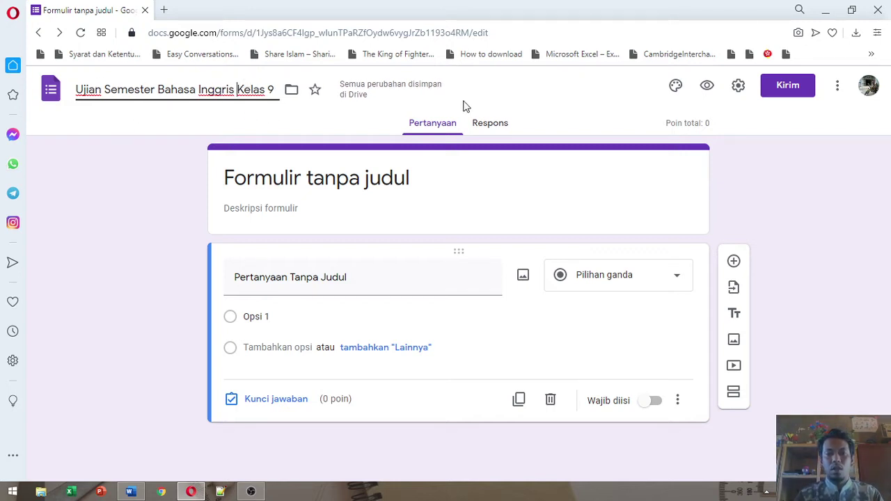
pyautogui.click(439, 177)
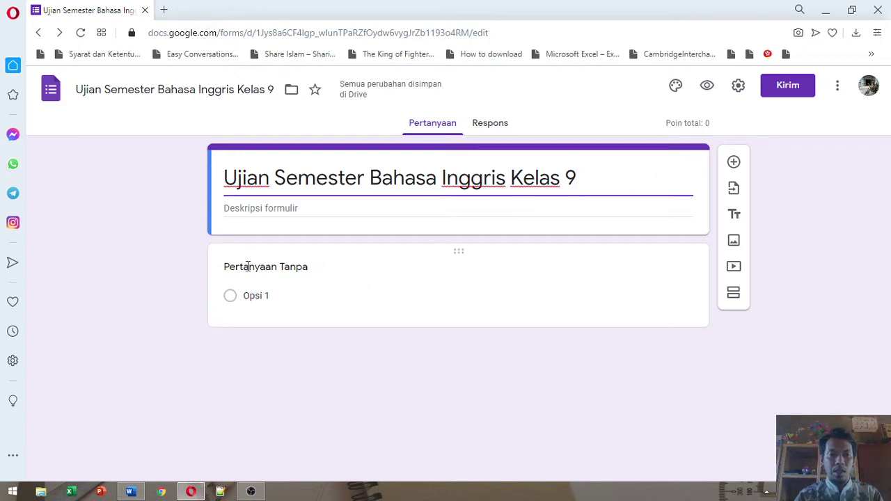
# Replace the first question's placeholder text with "Tuliskan Nama dan Kelas".
pyautogui.click(314, 273)
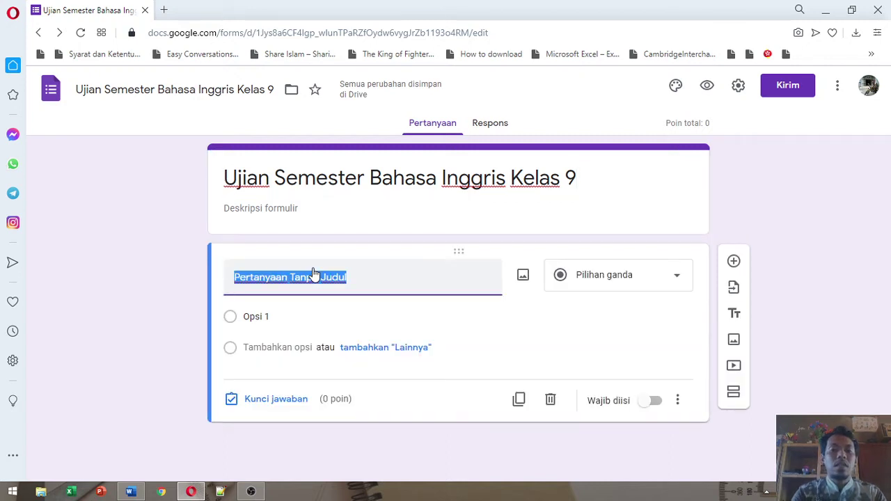
pyautogui.write('T')
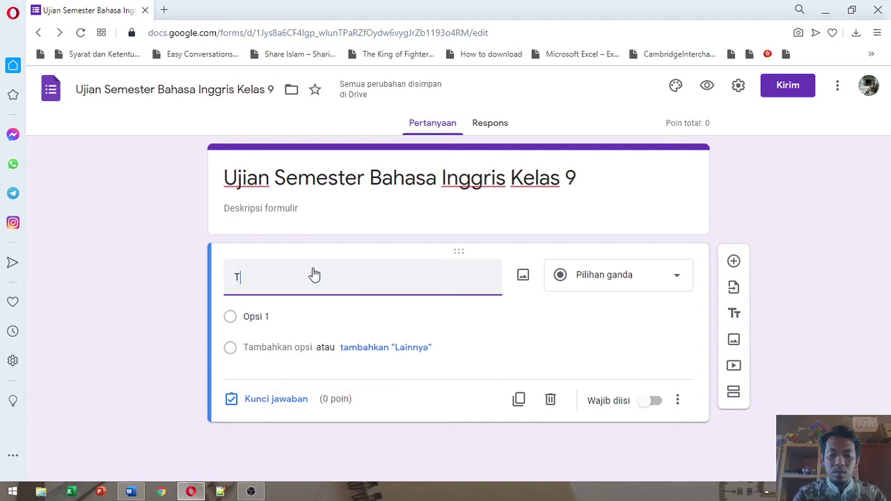
pyautogui.write('uliskan ')
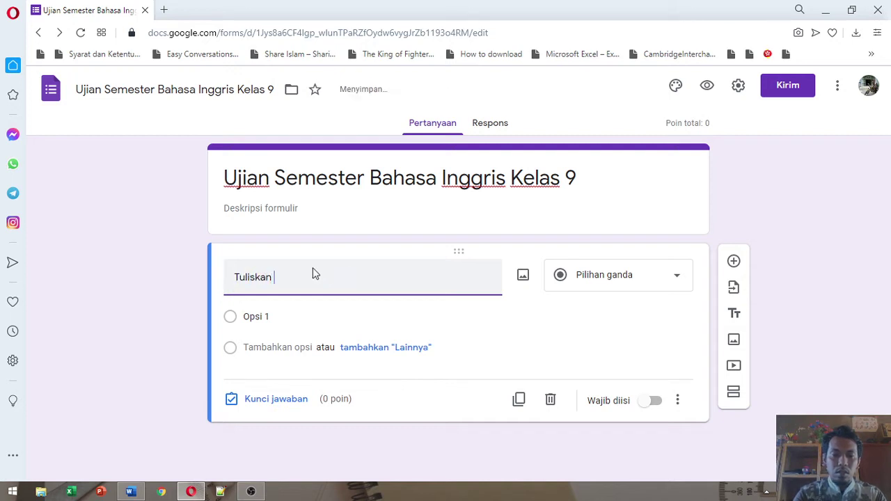
pyautogui.write('Nama d')
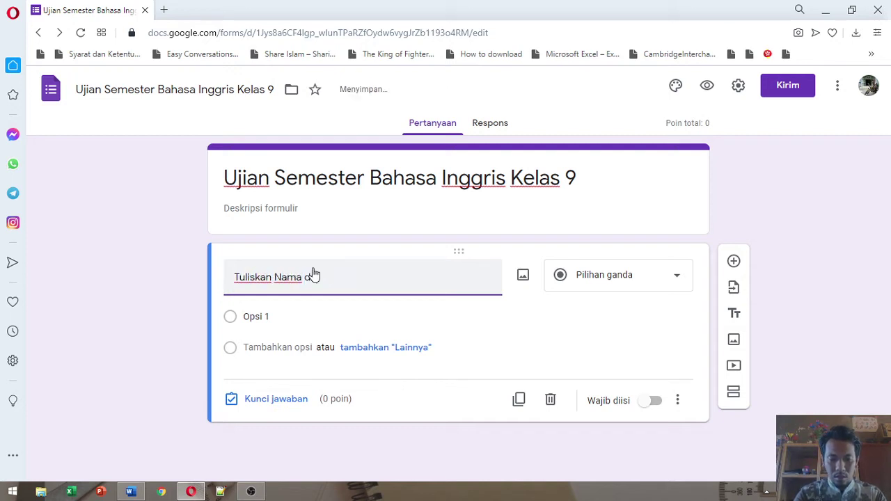
pyautogui.write('an Kelas')
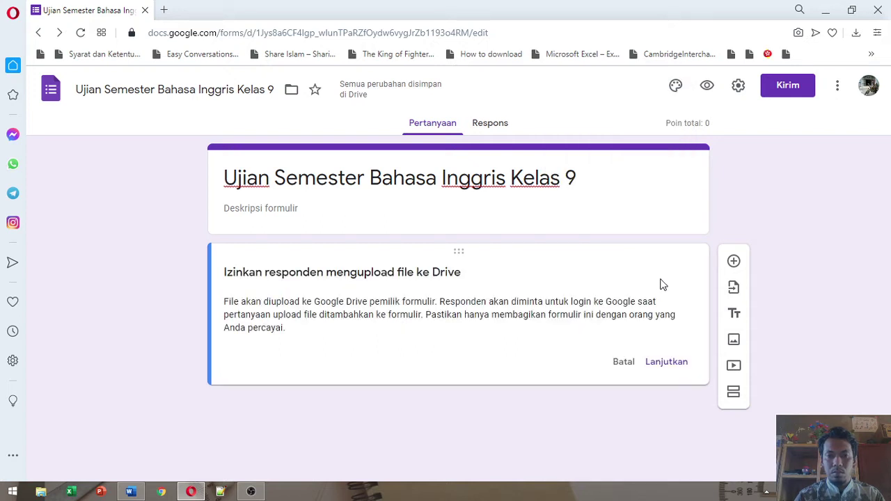
# Dismiss the file-upload request and set the name and class question's answer type to Jawaban singkat.
pyautogui.click(613, 363)
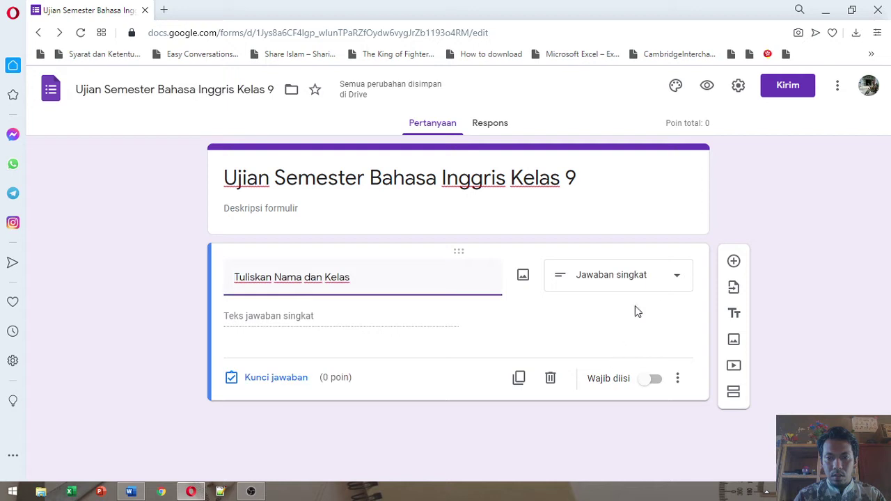
pyautogui.click(668, 284)
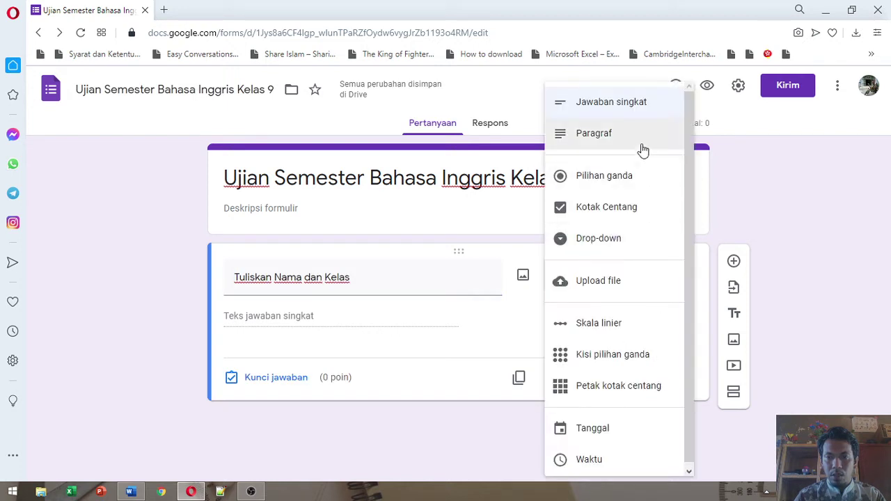
pyautogui.click(608, 105)
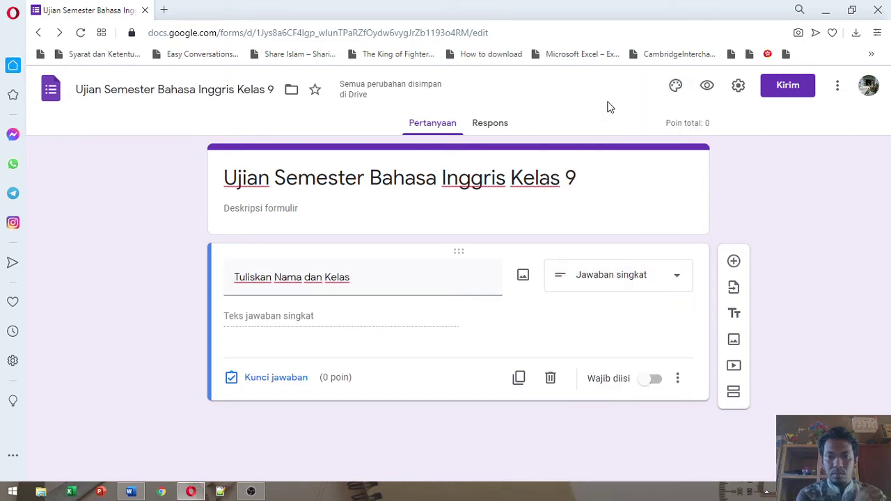
pyautogui.click(662, 283)
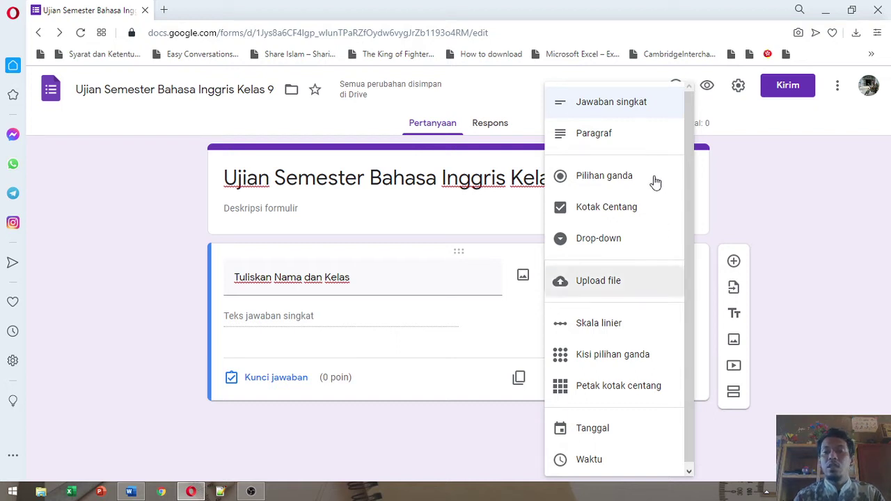
pyautogui.click(628, 104)
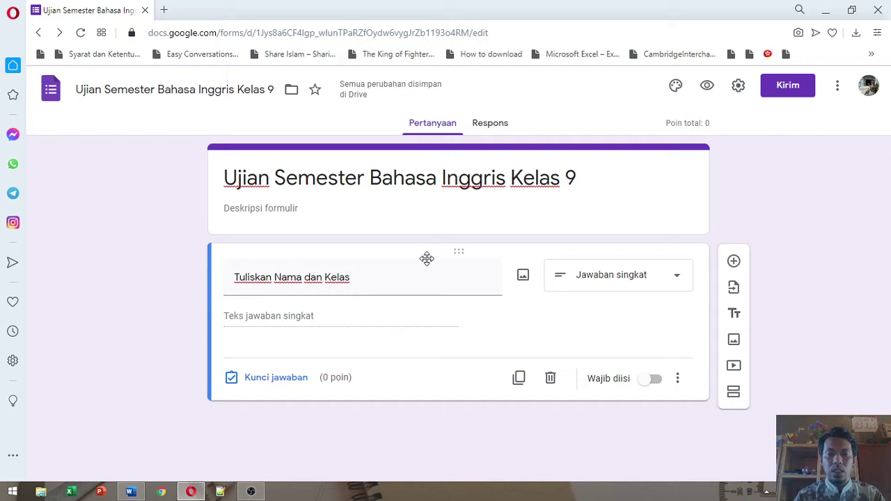
# Make the name and class question required and add a new section after it.
pyautogui.click(647, 379)
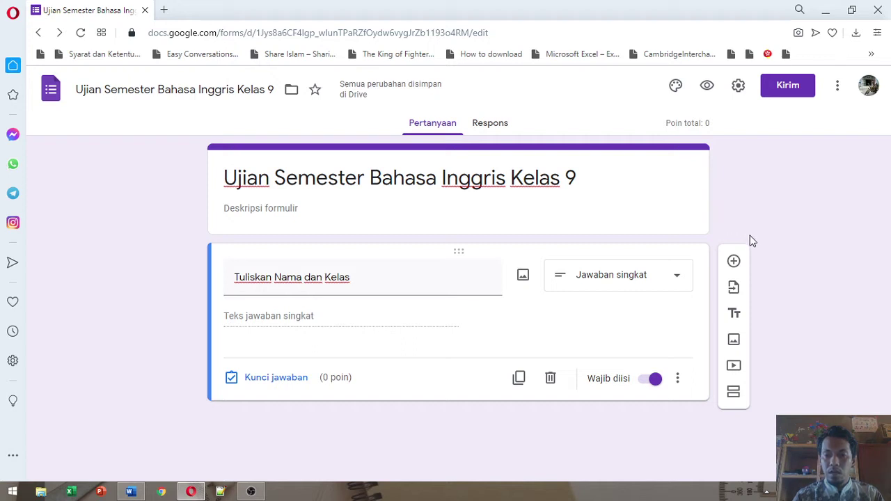
pyautogui.click(734, 394)
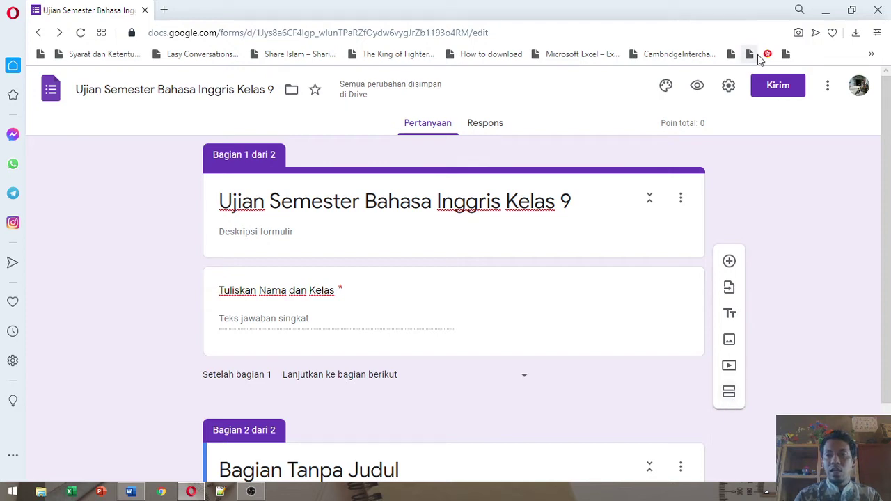
# Check the form's Presentasi settings for the question-order option and leave without saving.
pyautogui.click(728, 86)
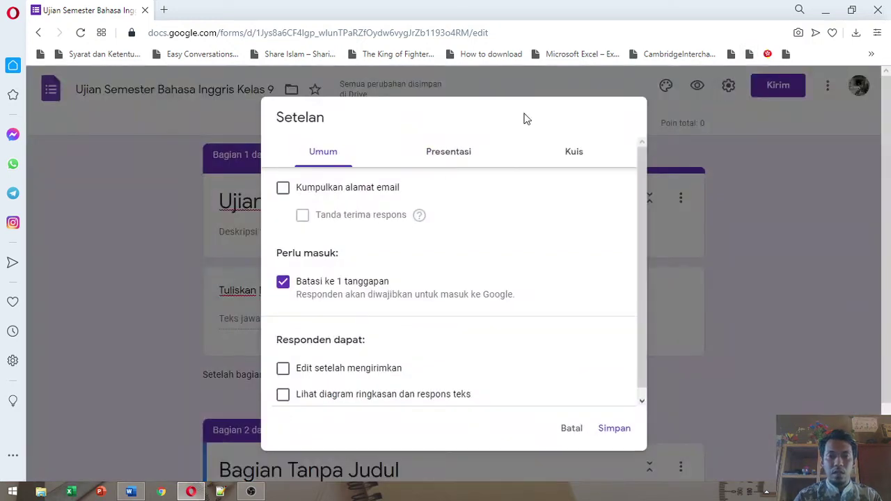
pyautogui.click(448, 159)
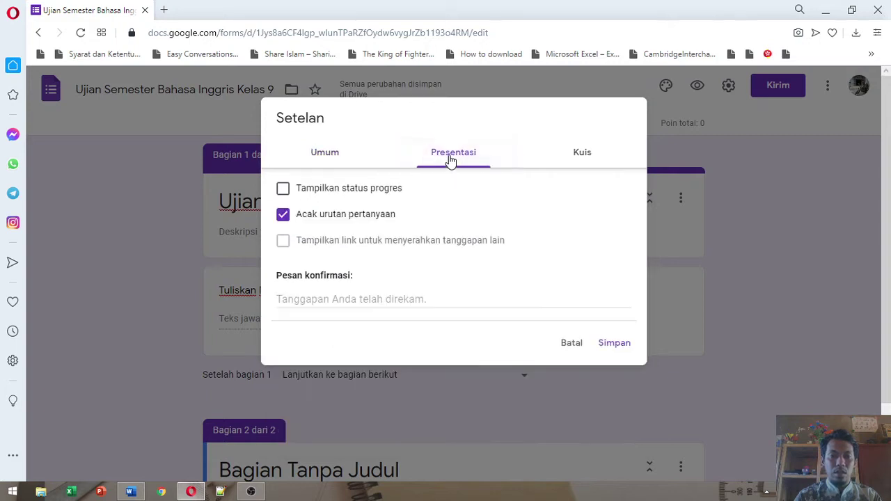
pyautogui.click(571, 344)
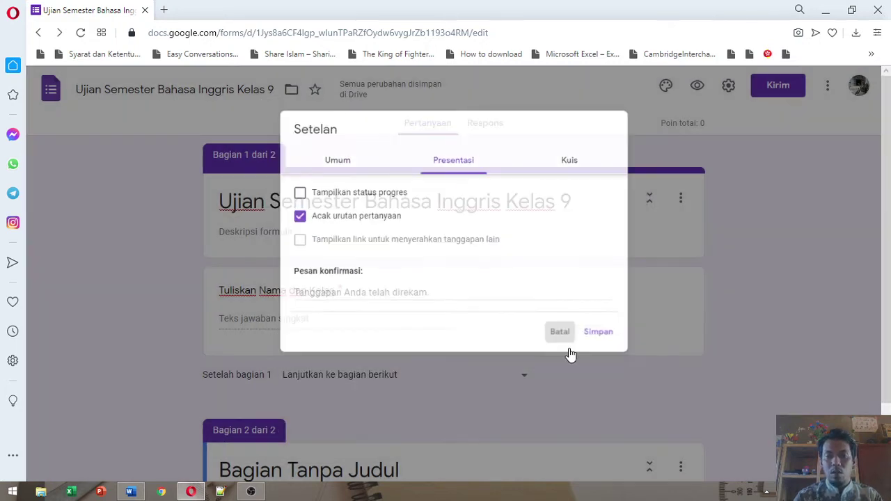
pyautogui.scroll(-1, 528, 393)
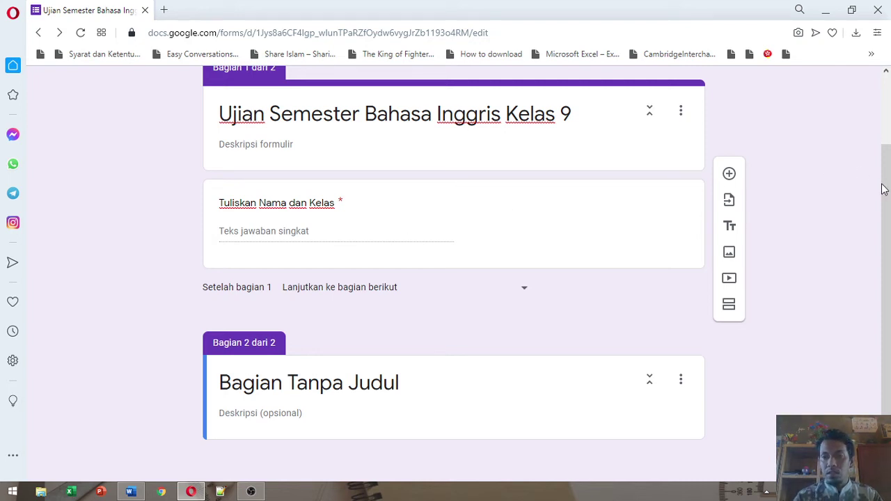
pyautogui.moveTo(883, 190); pyautogui.dragTo(883, 123)
pyautogui.scroll(-1, 883, 123)
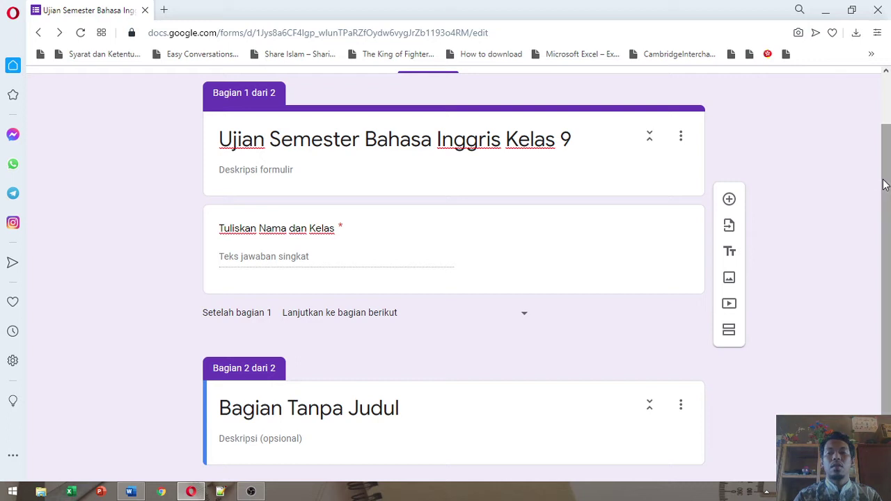
pyautogui.moveTo(885, 182); pyautogui.dragTo(887, 148)
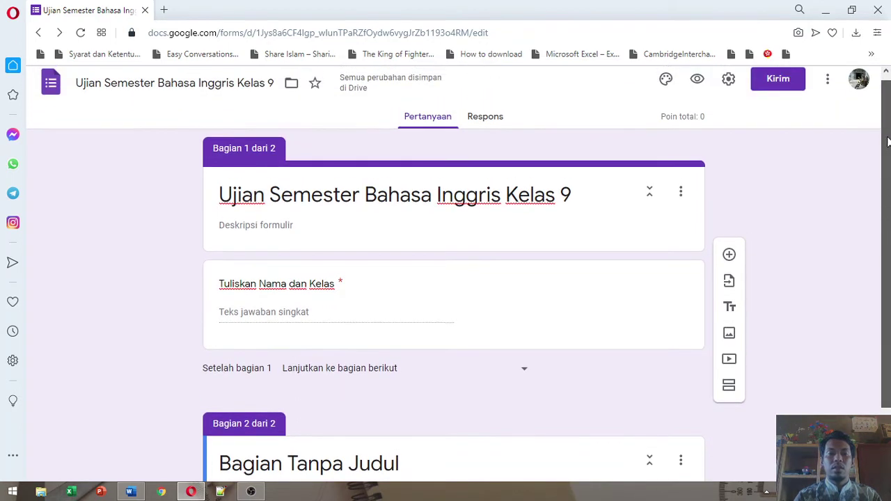
pyautogui.scroll(-1, 883, 222)
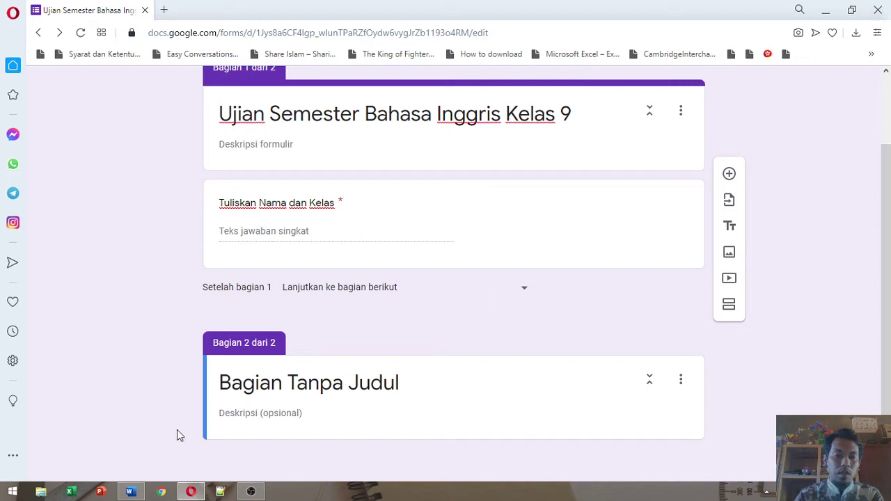
# Switch to the reading-comprehension document in Word, closing the web page opened by the proofing-tools download.
pyautogui.click(131, 492)
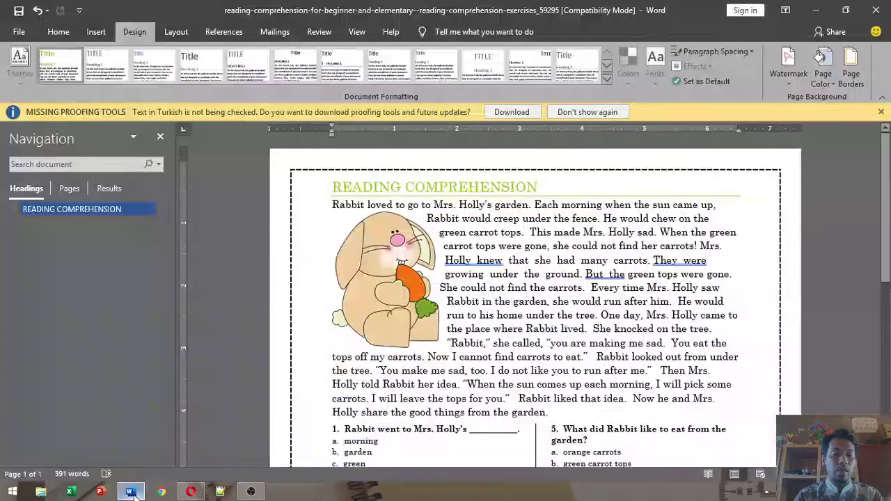
pyautogui.click(516, 115)
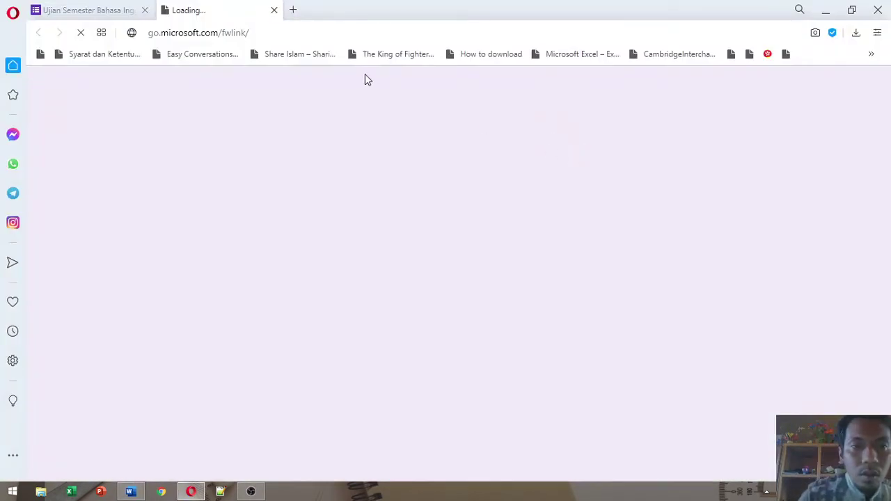
pyautogui.click(274, 10)
pyautogui.hotkey('alt', 'Tab')
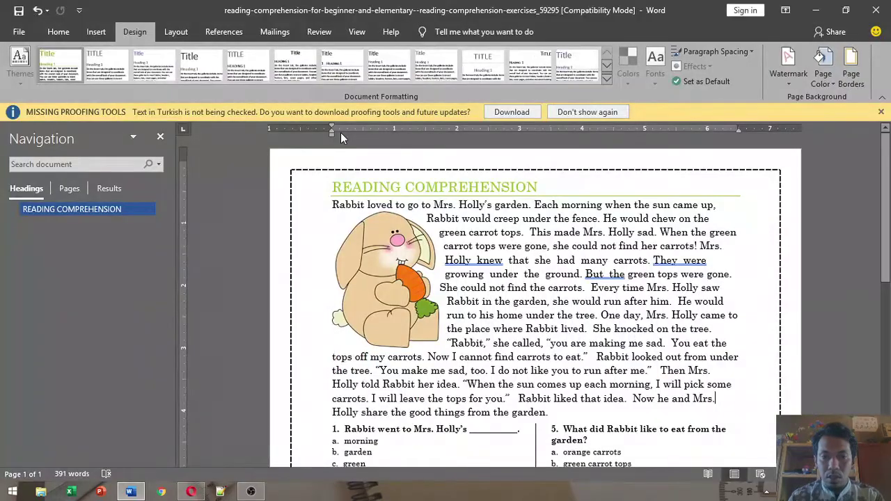
# Dismiss the missing proofing tools notice and look through the rabbit passage and its multiple-choice questions.
pyautogui.click(882, 111)
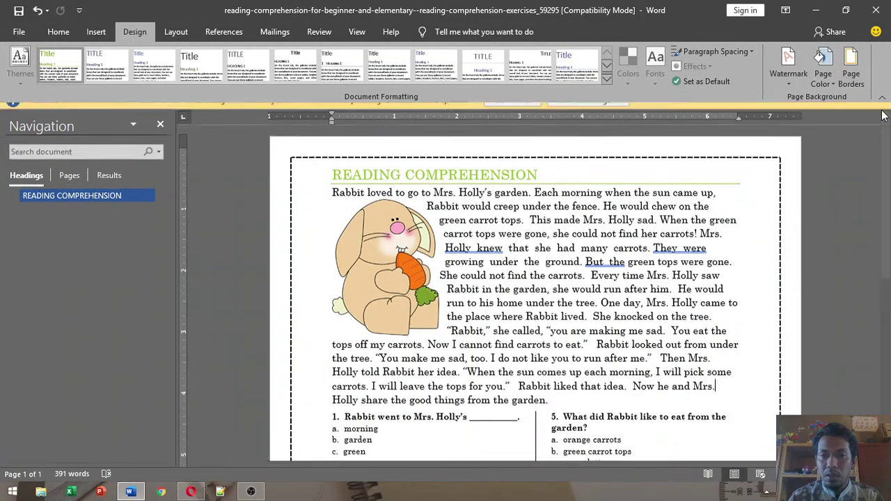
pyautogui.scroll(-2, 707, 286)
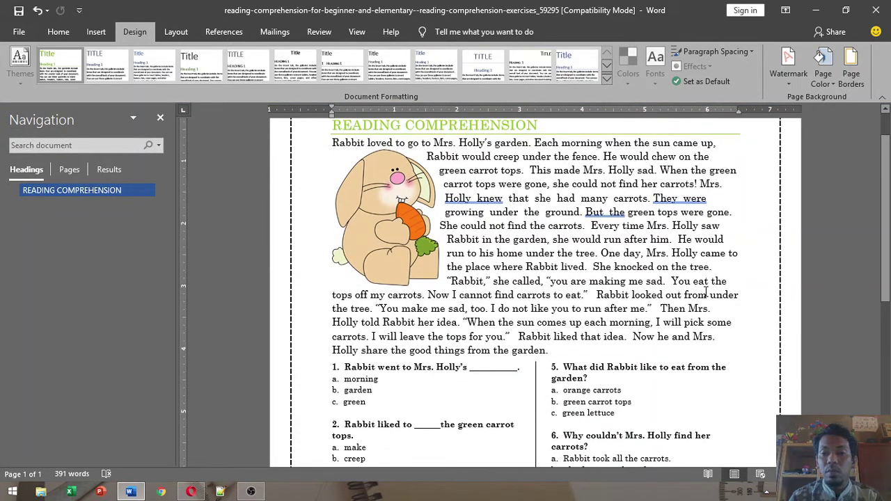
pyautogui.scroll(-5, 706, 293)
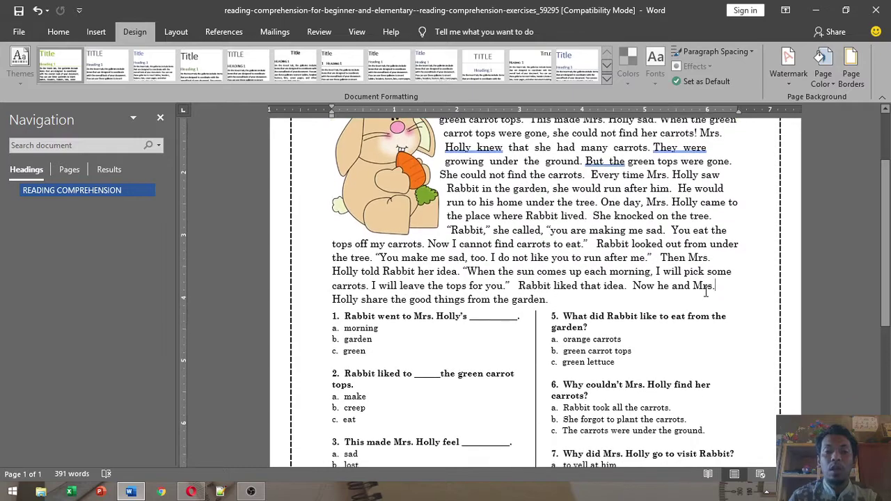
pyautogui.scroll(4, 706, 291)
pyautogui.scroll(2, 707, 290)
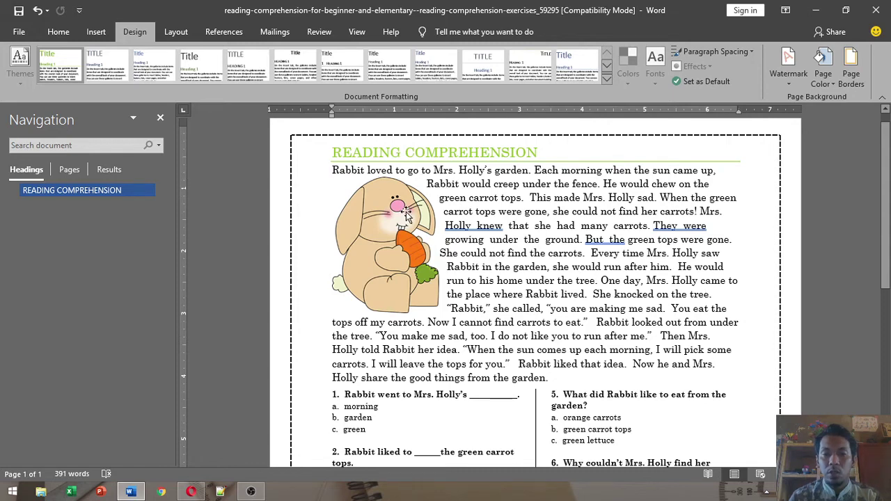
pyautogui.scroll(-5, 498, 369)
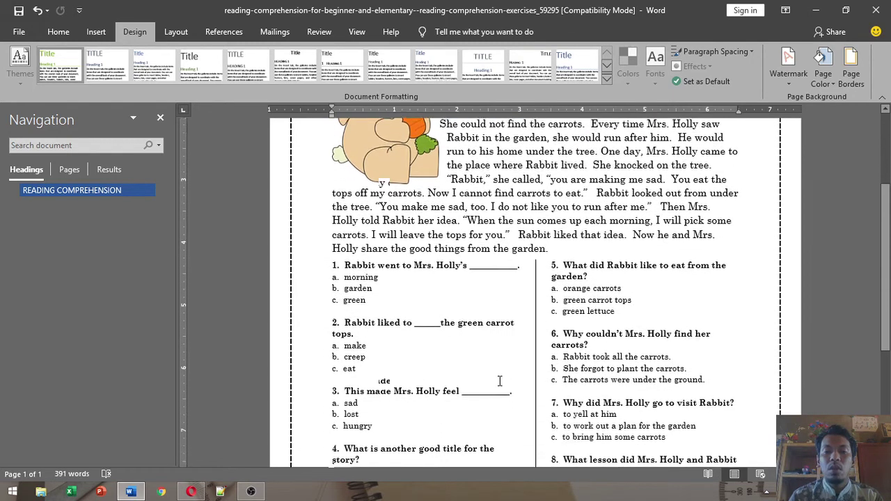
pyautogui.scroll(-1, 499, 380)
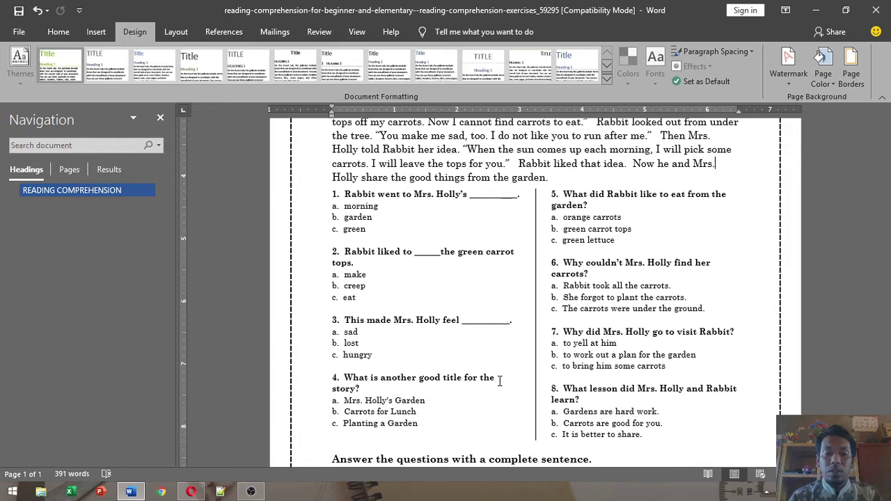
# Switch to the Google Forms quiz and title the second section "Bacalah Teks Berikut ini dengan seksama".
pyautogui.hotkey('alt', 'Tab')
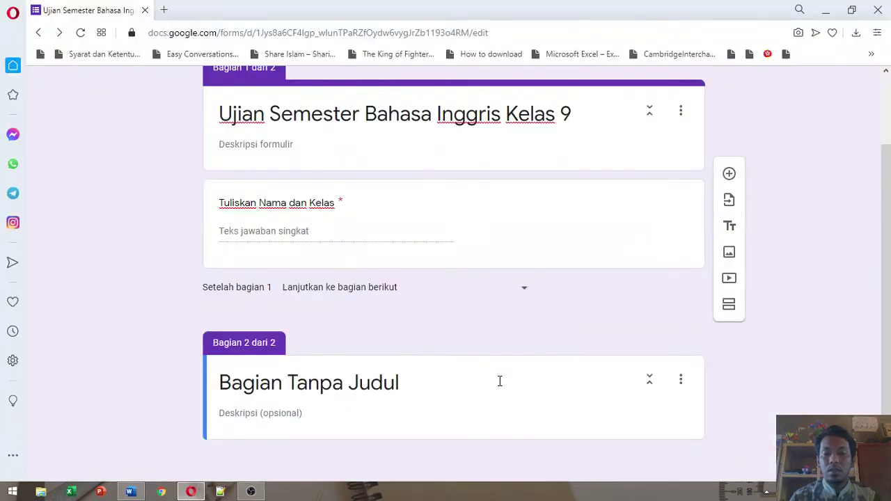
pyautogui.click(455, 379)
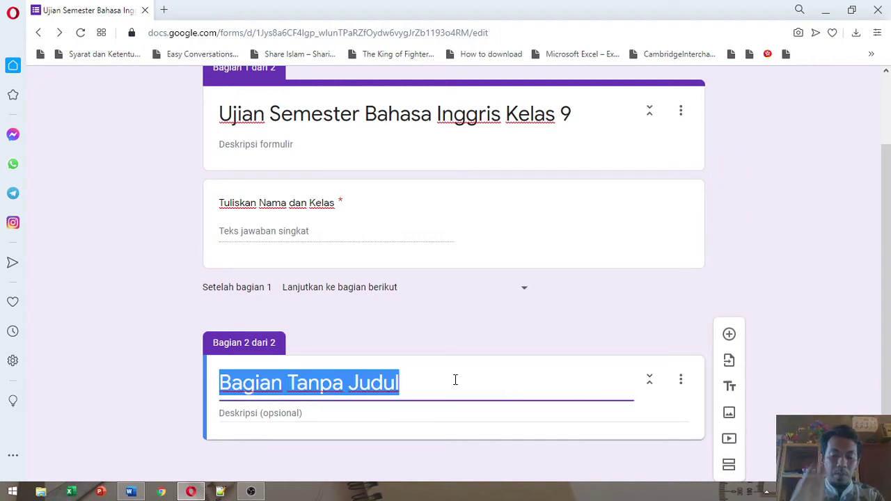
pyautogui.write('Bacalah Teks')
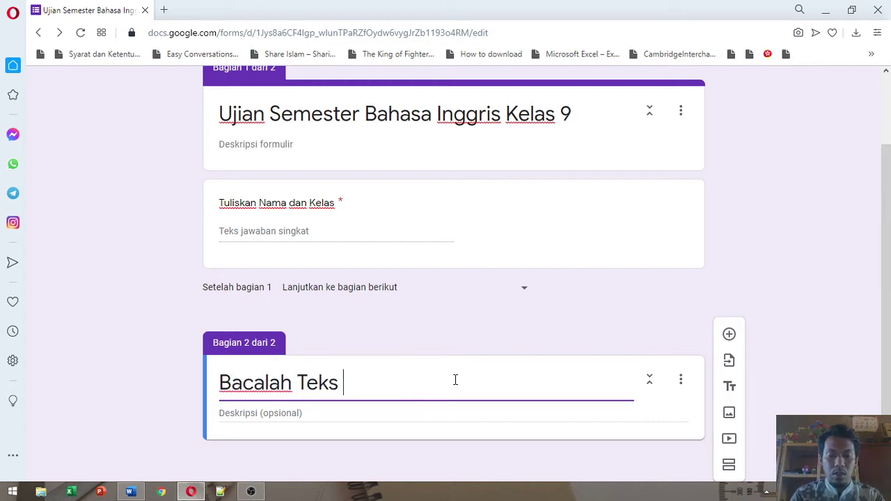
pyautogui.write(' Berikut ini d')
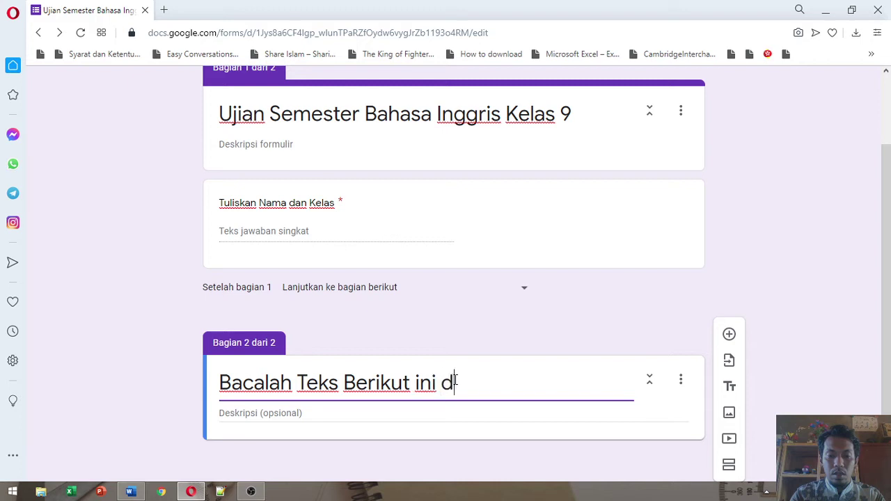
pyautogui.write('engan seks')
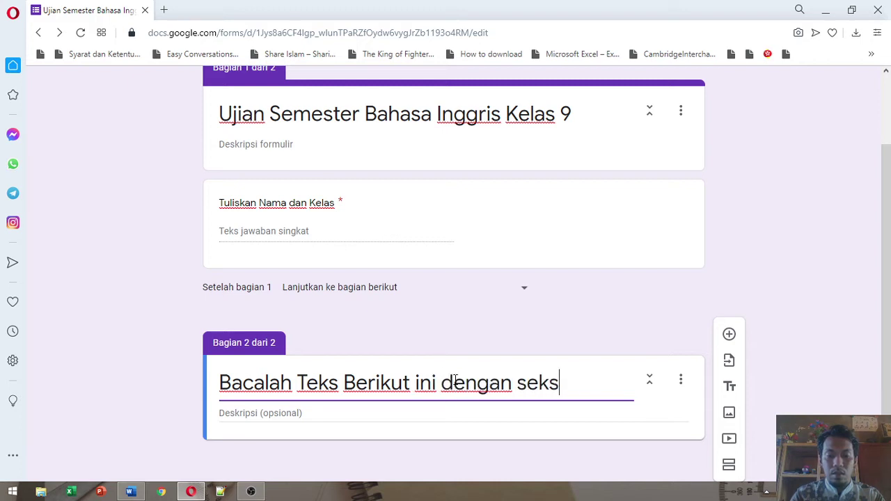
pyautogui.write('ama')
# Insert "Read the text carefully to find the answer" before the Indonesian wording in the second section's title.
pyautogui.hotkey('ctrl', 'Left')
pyautogui.hotkey('ctrl', 'Left')
pyautogui.hotkey('ctrl', 'Left')
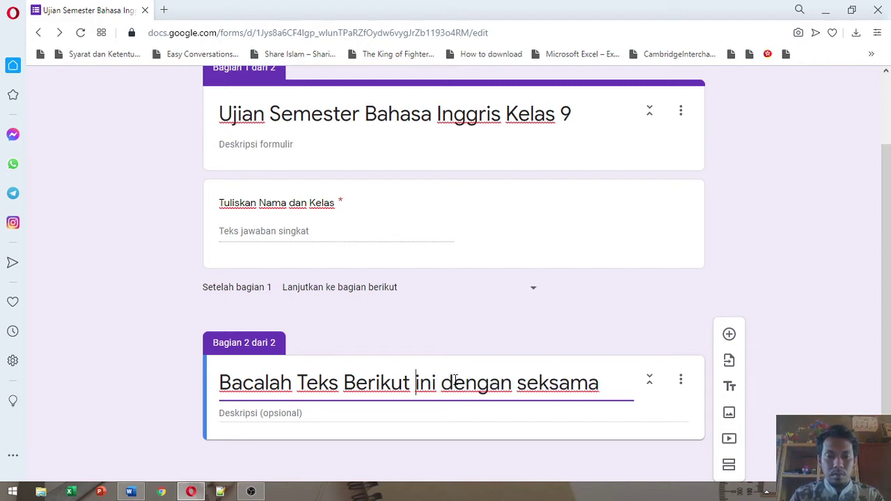
pyautogui.hotkey('ctrl', 'Left')
pyautogui.hotkey('ctrl', 'Left')
pyautogui.hotkey('ctrl', 'Left')
pyautogui.hotkey('ctrl', 'Right')
pyautogui.hotkey('ctrl', 'Right')
pyautogui.hotkey('ctrl', 'Right')
pyautogui.hotkey('ctrl', 'Right')
pyautogui.hotkey('ctrl', 'Right')
pyautogui.hotkey('ctrl', 'Right')
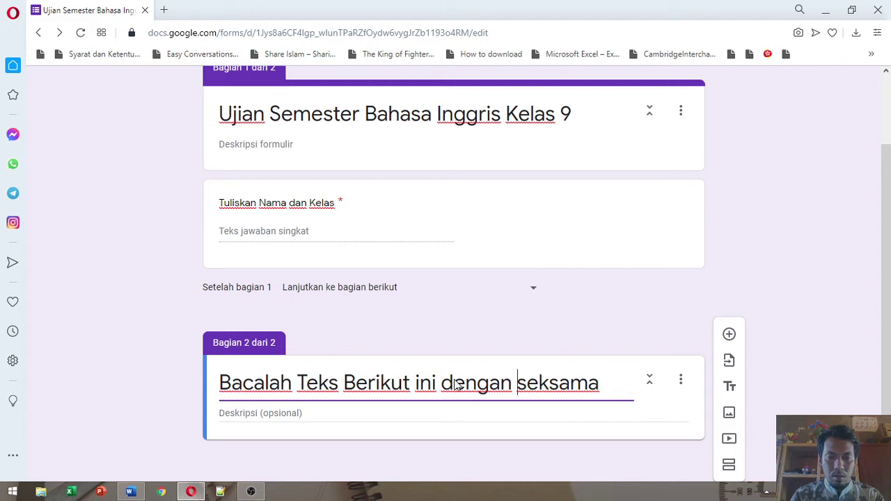
pyautogui.hotkey('ctrl', 'Left')
pyautogui.hotkey('ctrl', 'Left')
pyautogui.hotkey('ctrl', 'Left')
pyautogui.hotkey('ctrl', 'Left')
pyautogui.hotkey('ctrl', 'Left')
pyautogui.hotkey('ctrl', 'Left')
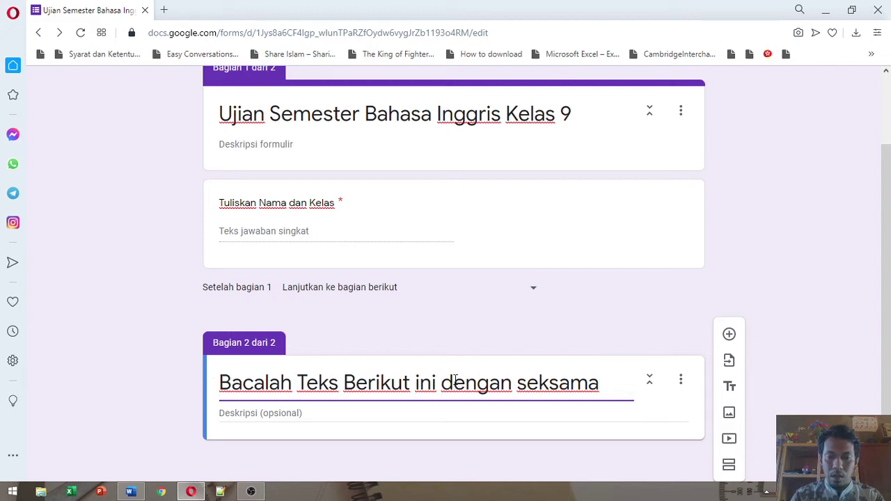
pyautogui.write('Read the ')
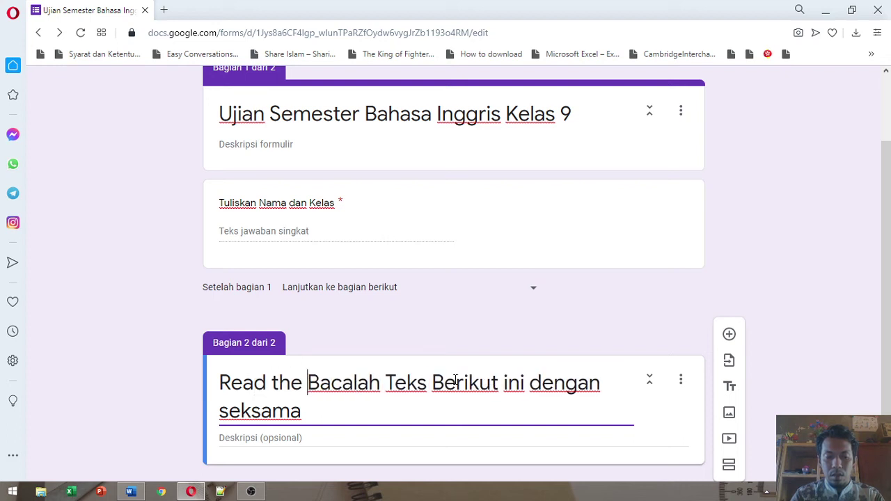
pyautogui.write('text care')
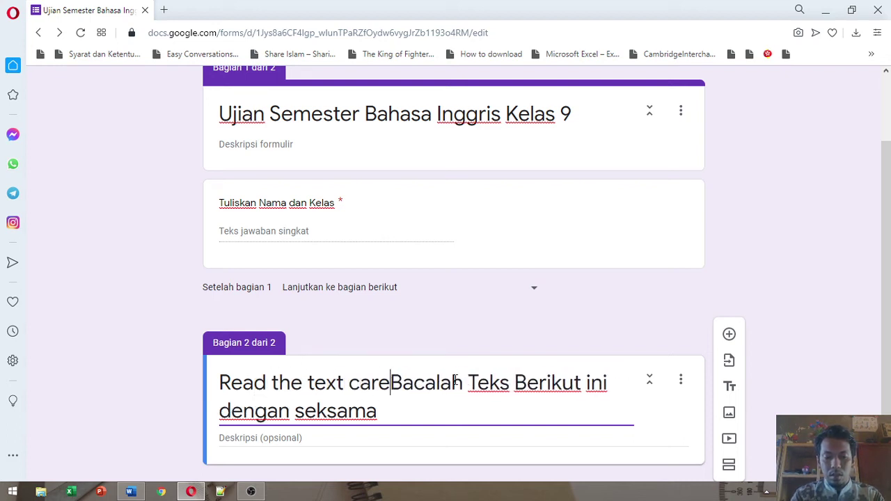
pyautogui.write('fully ')
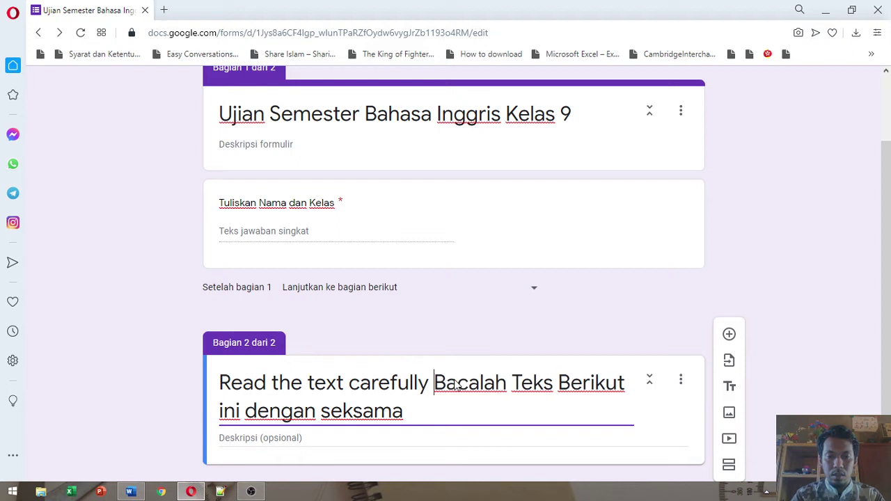
pyautogui.write('to an')
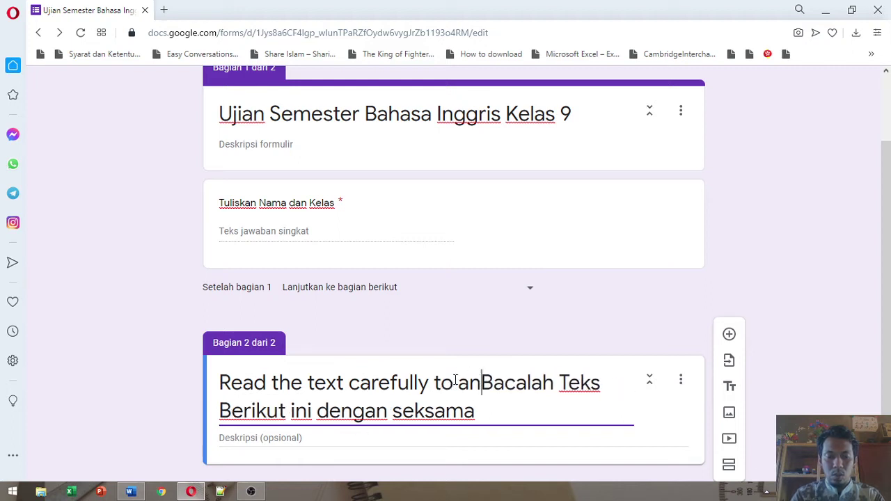
pyautogui.write('swer')
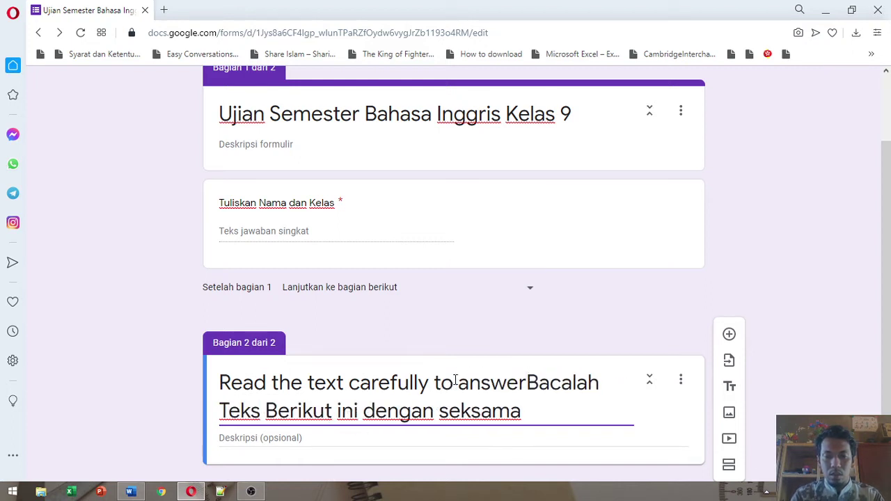
pyautogui.write(' find the')
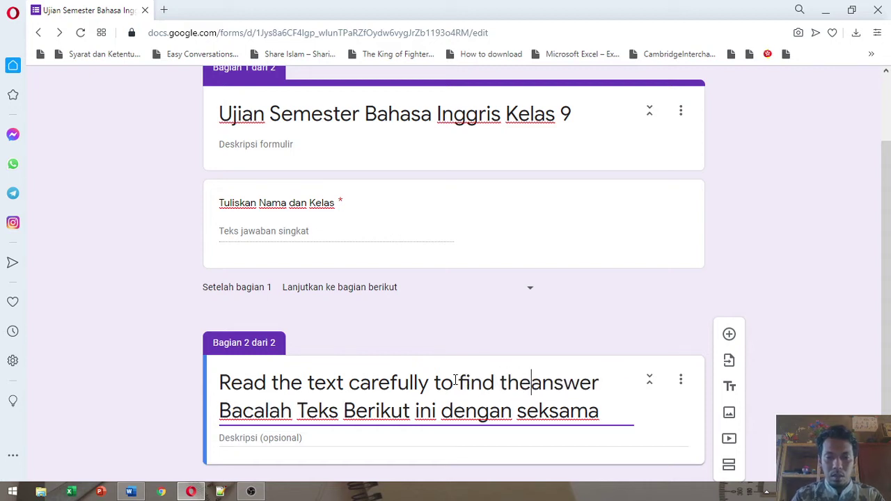
pyautogui.hotkey('ctrl', 'Right')
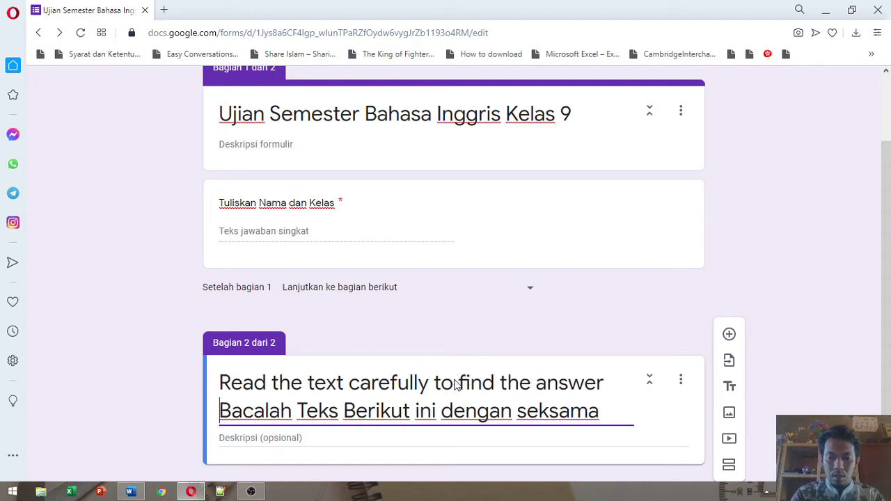
# Enclose the title's Indonesian wording in parentheses and extend it with "untuk menemukan jawabannya".
pyautogui.write('(')
pyautogui.hotkey('ctrl', 'Right')
pyautogui.hotkey('ctrl', 'Right')
pyautogui.hotkey('ctrl', 'Right')
pyautogui.hotkey('ctrl', 'Right')
pyautogui.hotkey('ctrl', 'Right')
pyautogui.hotkey('ctrl', 'Right')
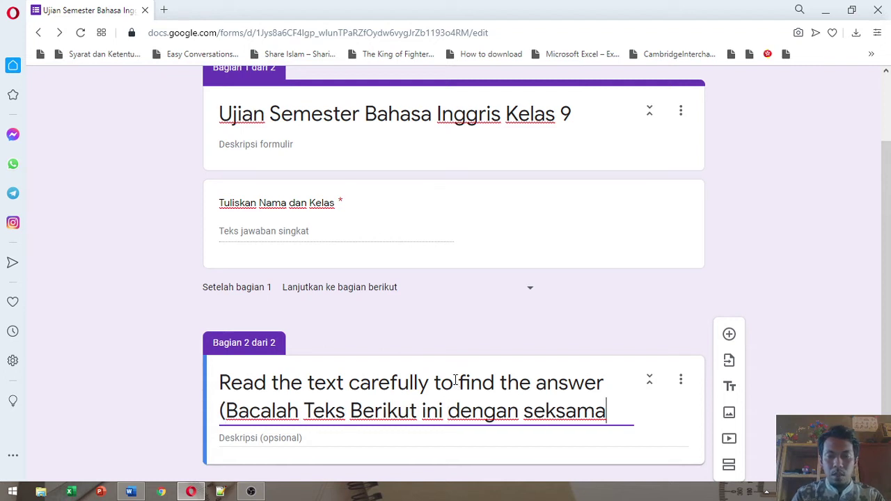
pyautogui.write('untuk ')
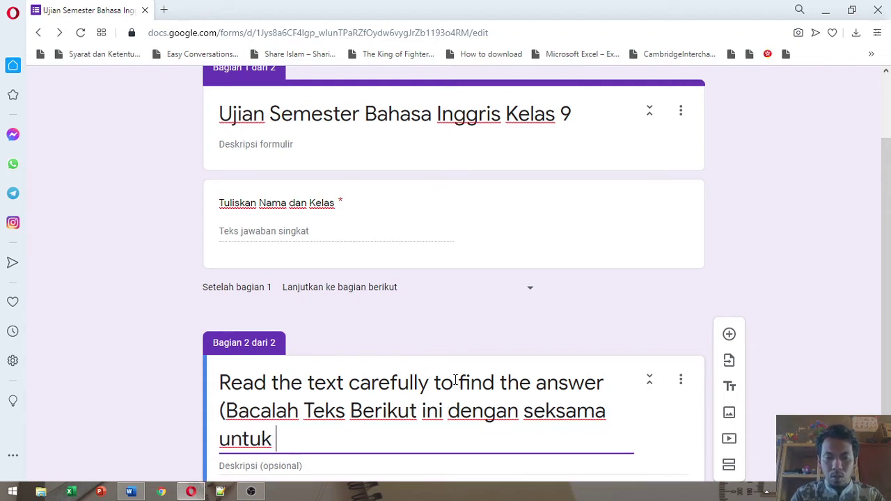
pyautogui.write('menemukan j')
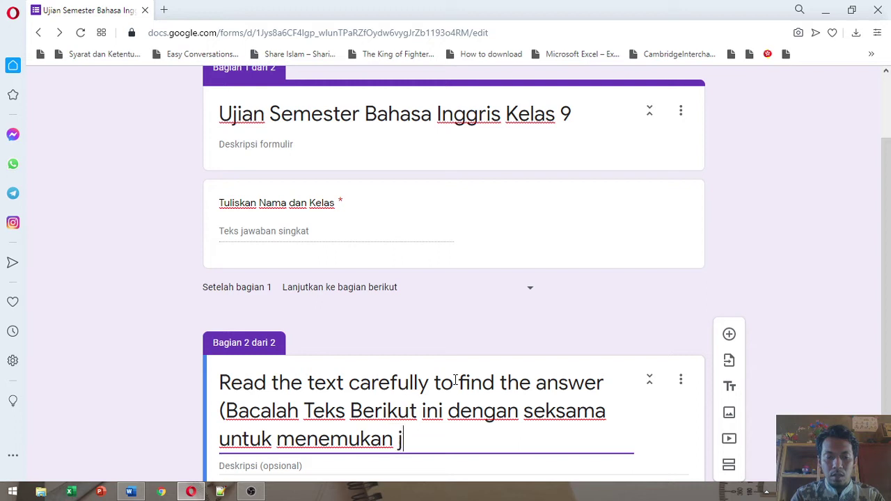
pyautogui.write('awabannya)')
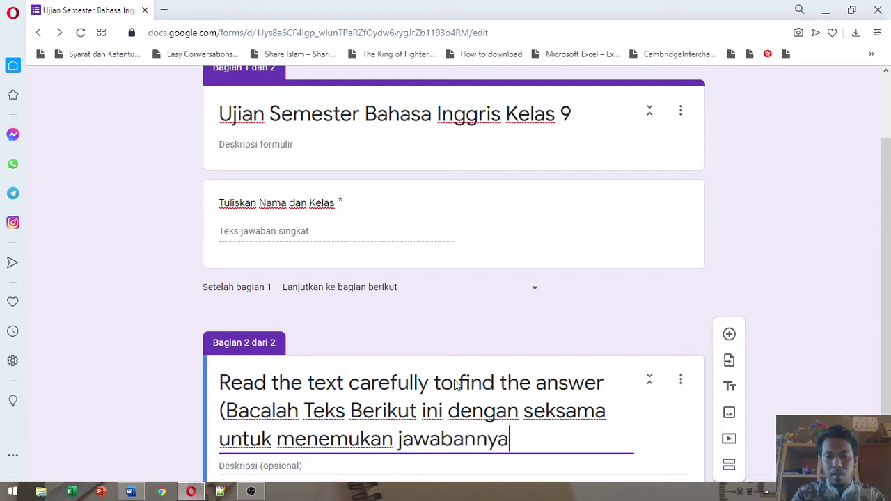
# Switch to the Word document and copy the whole rabbit story, from "Rabbit loved to go" to "from the garden.".
pyautogui.scroll(-1, 420, 350)
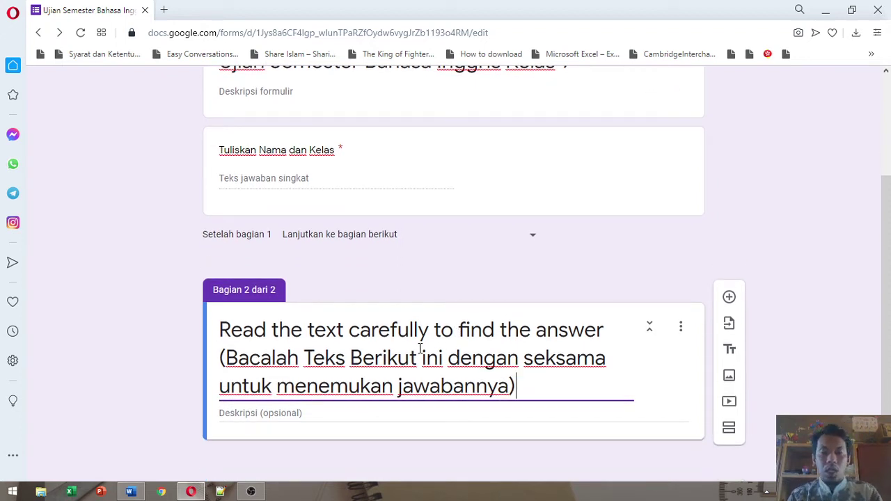
pyautogui.click(398, 413)
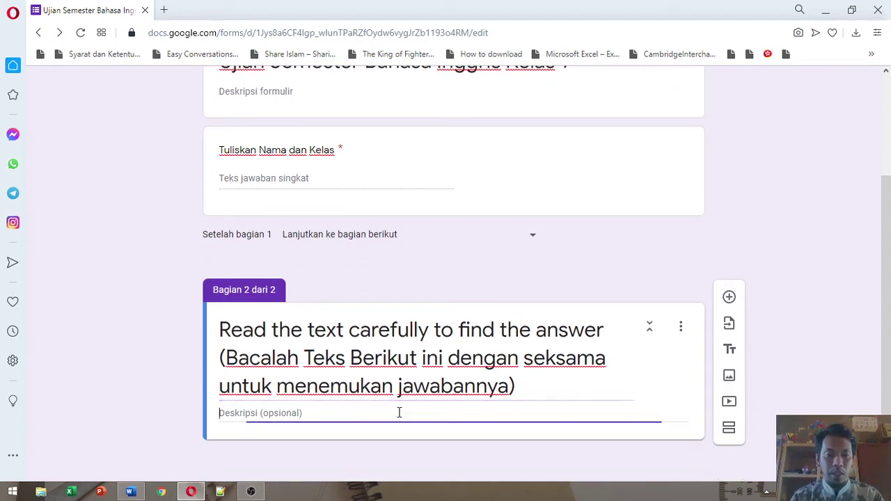
pyautogui.hotkey('alt', 'Tab')
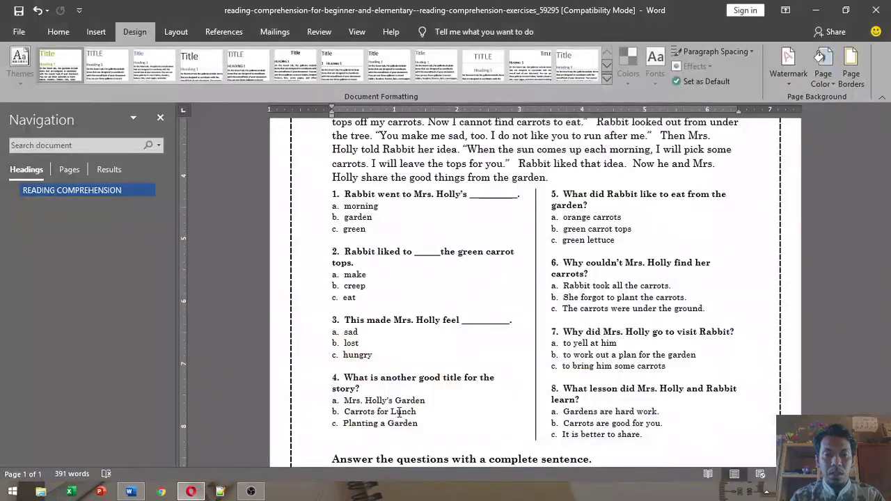
pyautogui.scroll(5, 447, 238)
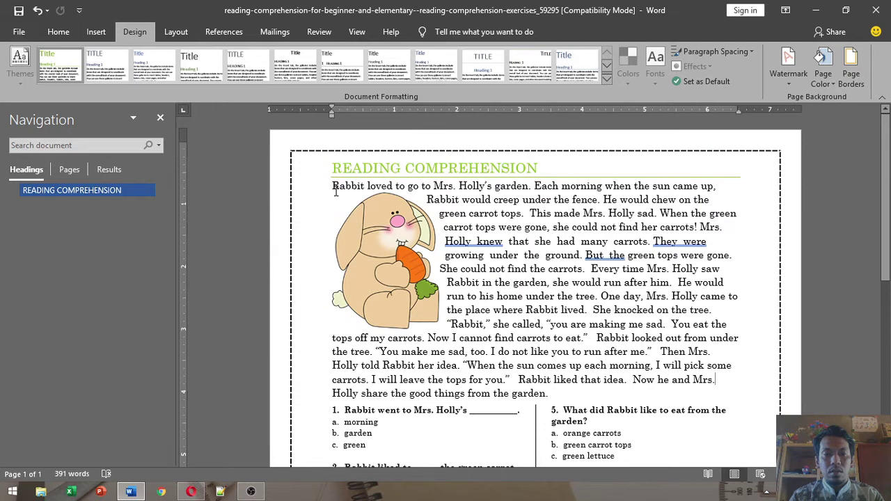
pyautogui.moveTo(334, 187); pyautogui.dragTo(549, 392)
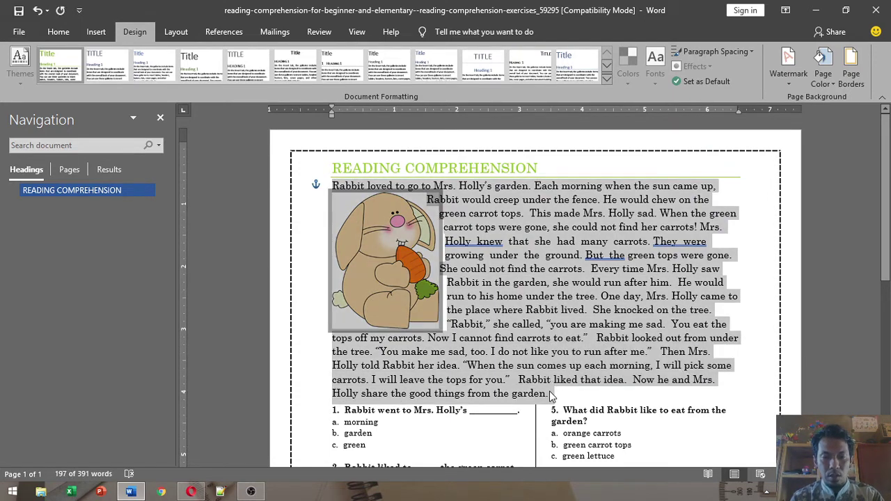
pyautogui.rightClick(547, 316)
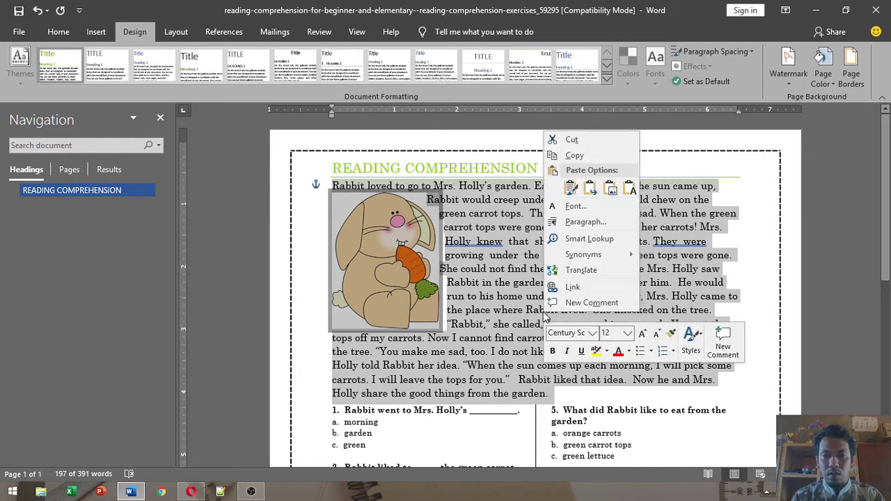
pyautogui.click(577, 156)
# Switch back to the Google Forms quiz and paste the copied story into the second section's description.
pyautogui.hotkey('alt', 'Tab')
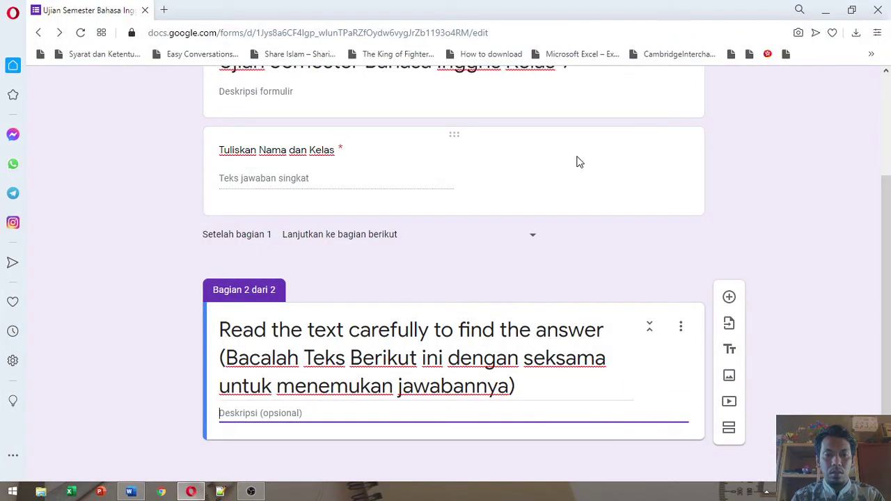
pyautogui.rightClick(324, 412)
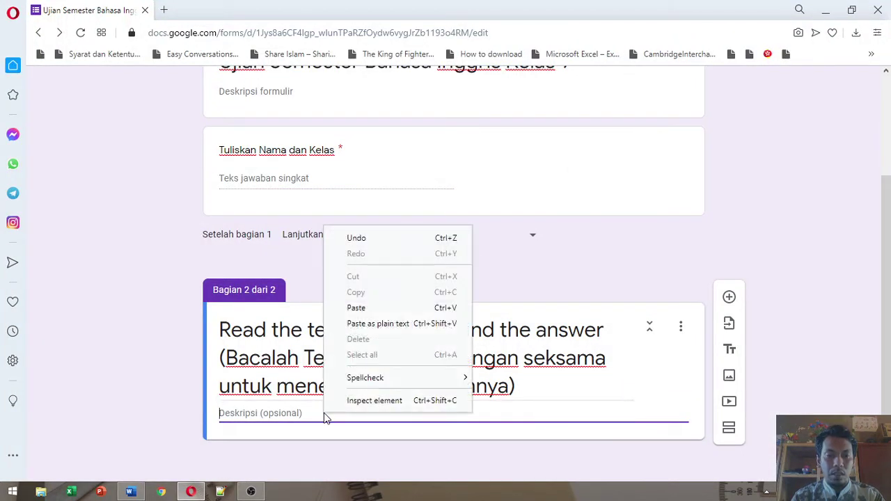
pyautogui.click(369, 310)
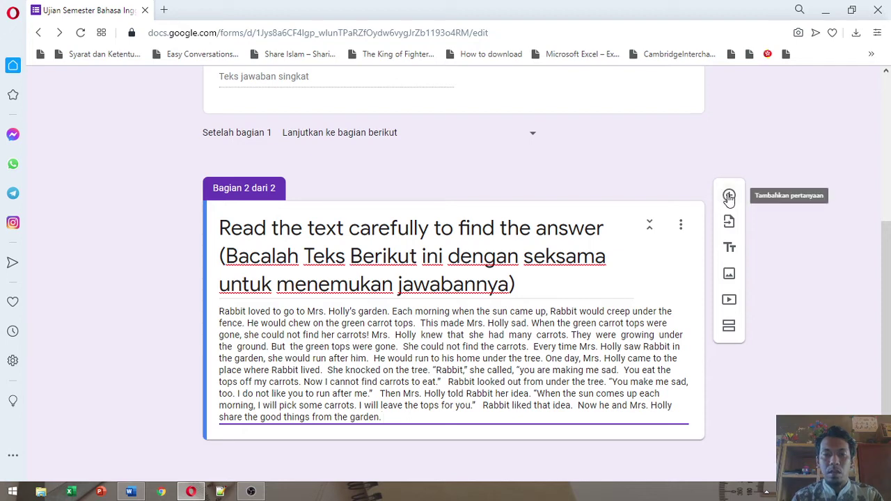
pyautogui.scroll(5, 661, 152)
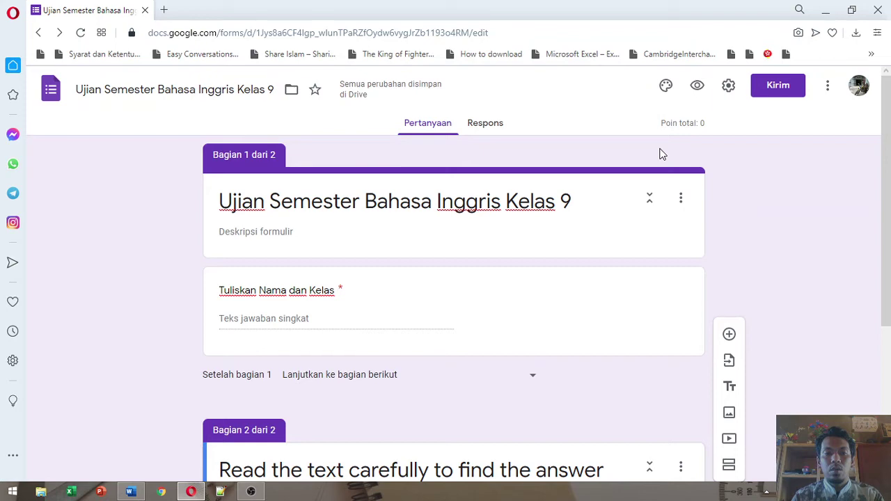
# Add a multiple-choice question below the story, and copy the wording of question 1 from the Word document.
pyautogui.scroll(-4, 661, 154)
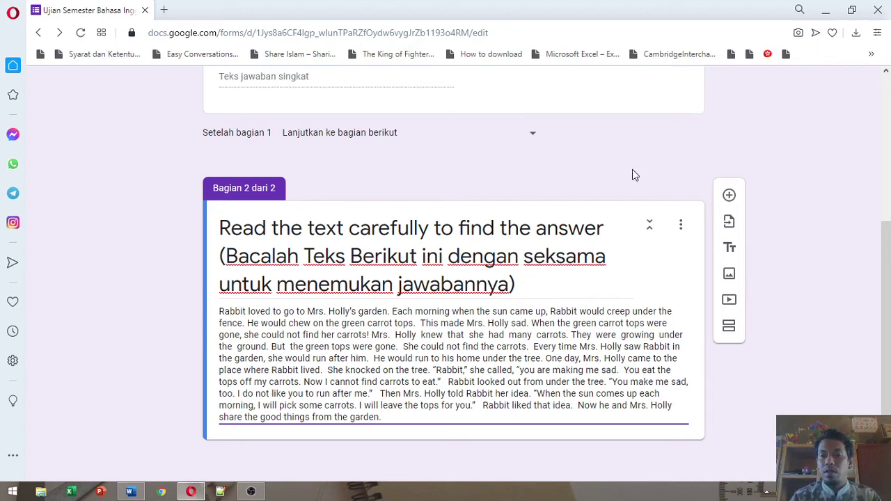
pyautogui.click(728, 195)
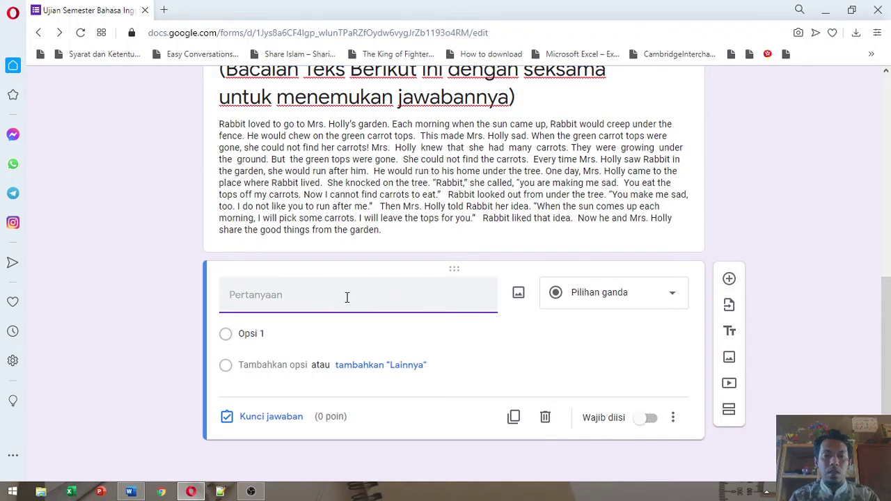
pyautogui.hotkey('alt', 'Tab')
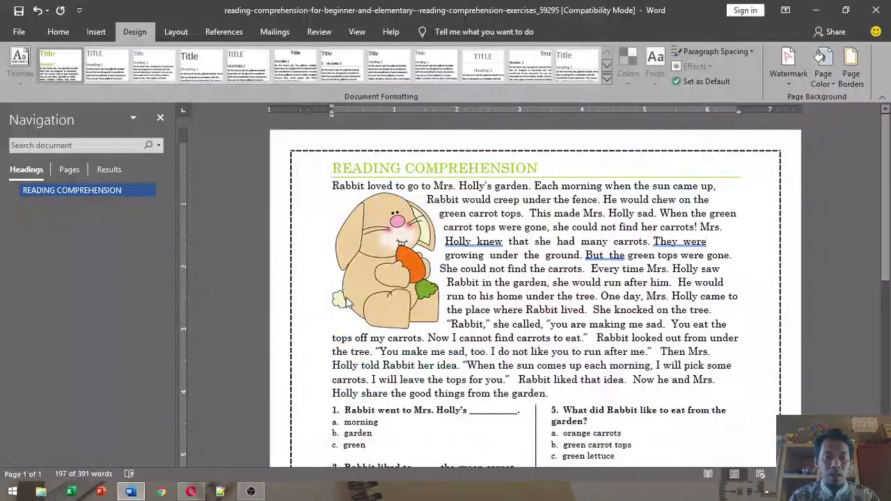
pyautogui.scroll(-2, 382, 317)
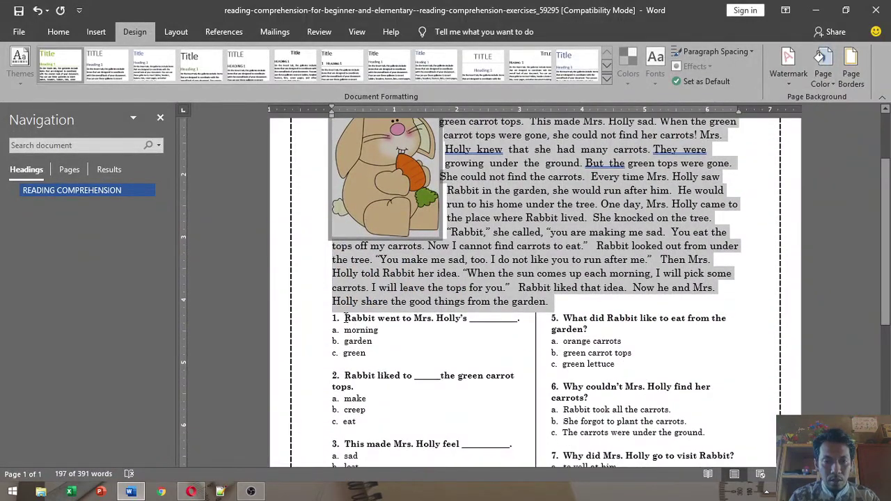
pyautogui.moveTo(345, 318); pyautogui.dragTo(506, 326)
pyautogui.hotkey('ctrl', 'c')
# Switch back to the Google Forms quiz and paste "Rabbit went to Mrs. Holly's ___________." as the new question's text.
pyautogui.hotkey('alt', 'Tab')
pyautogui.click(383, 310)
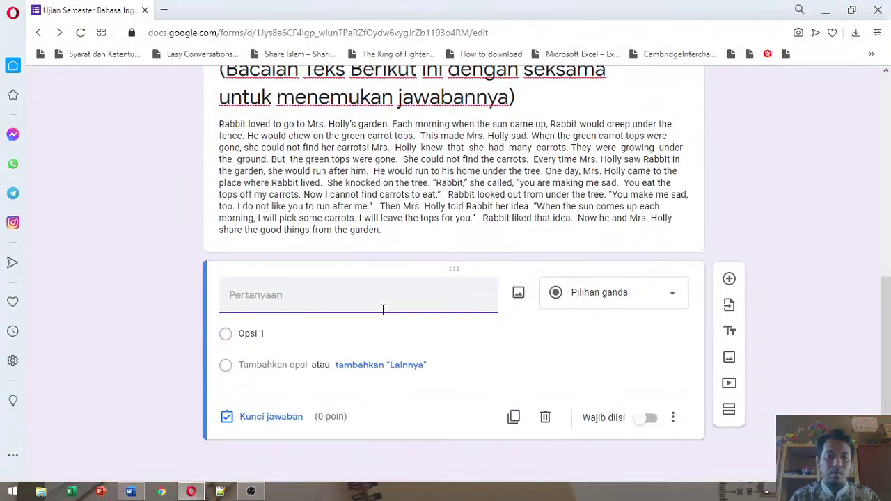
pyautogui.hotkey('ctrl', 'v')
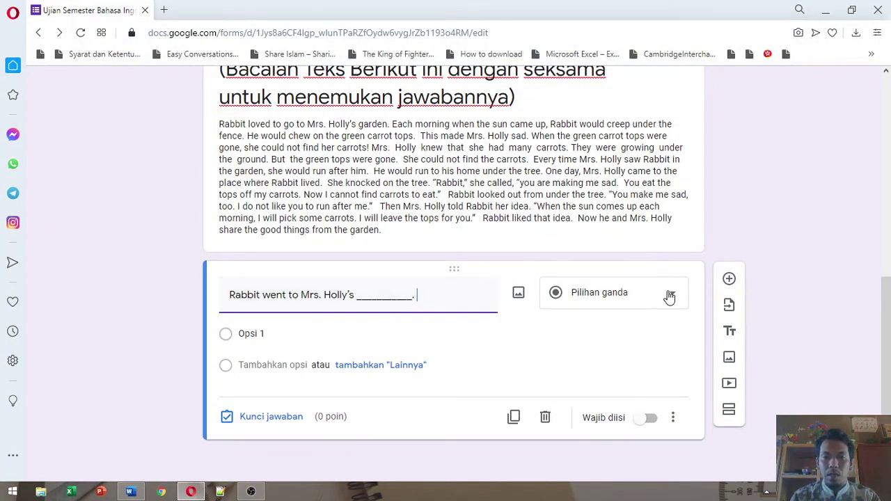
# Select the question's first option for replacement, then switch to Word and copy question 1's answers morning, garden and green.
pyautogui.click(272, 333)
pyautogui.hotkey('alt', 'Tab')
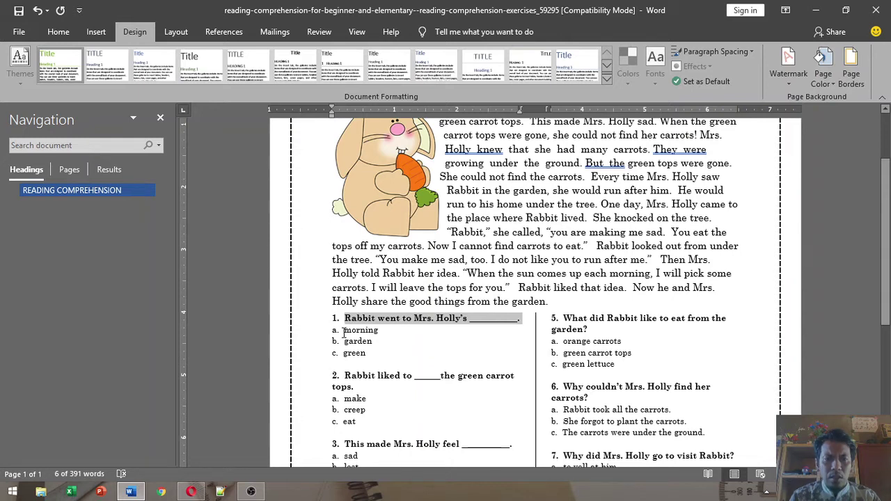
pyautogui.moveTo(343, 331); pyautogui.dragTo(365, 355)
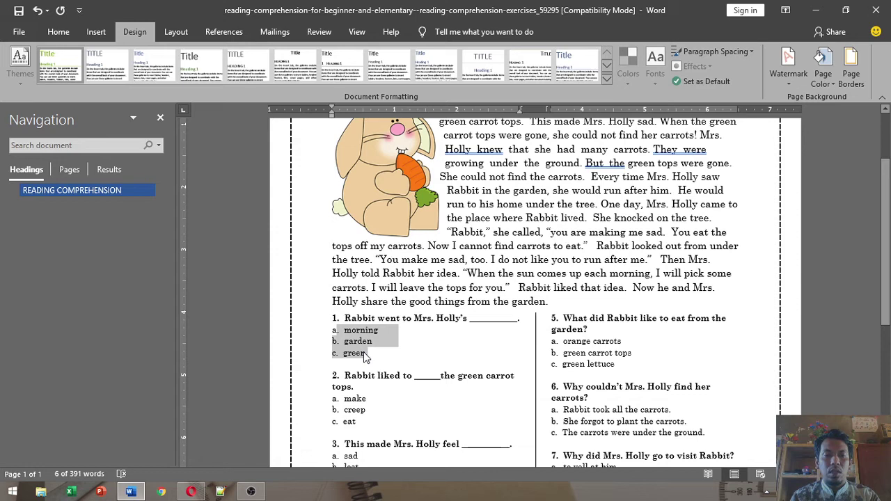
pyautogui.rightClick(365, 355)
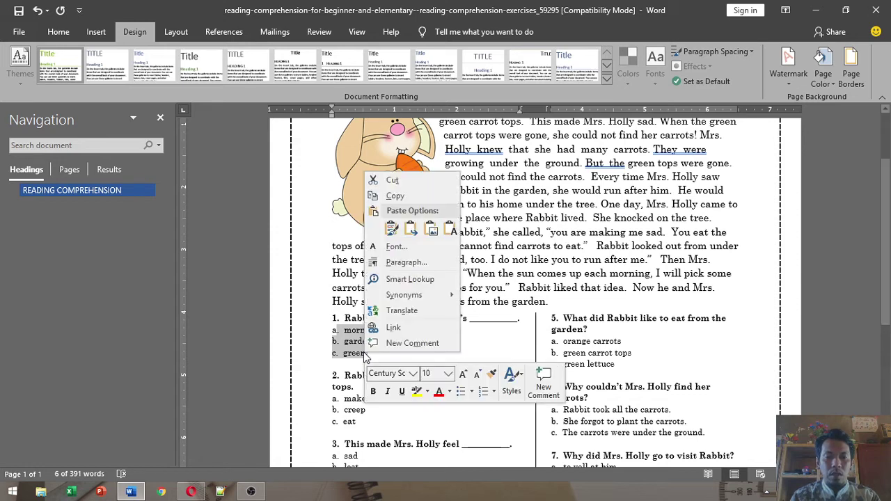
pyautogui.click(391, 198)
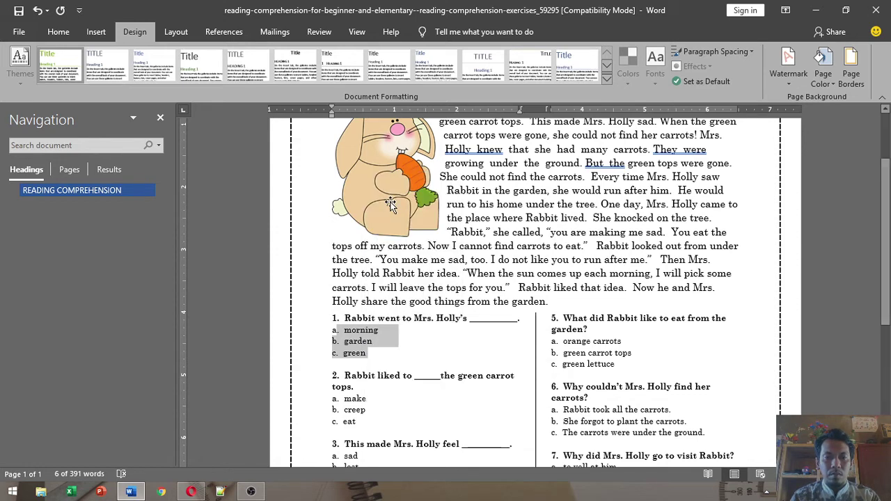
# Switch back to the Google Forms quiz and paste the three copied answers over the first option.
pyautogui.hotkey('alt', 'Tab')
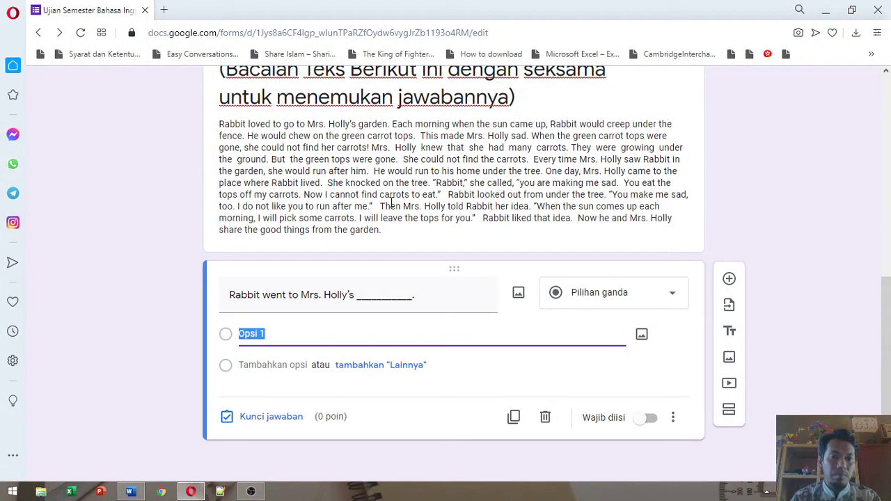
pyautogui.rightClick(270, 339)
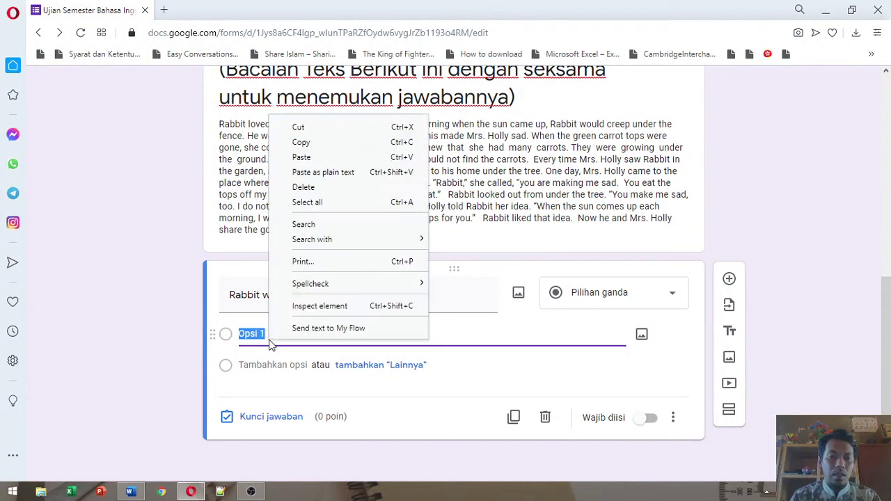
pyautogui.click(313, 159)
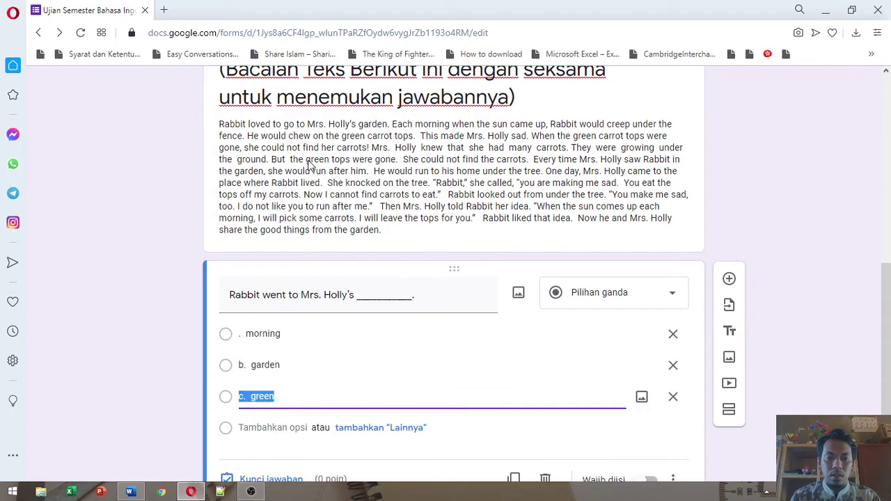
# Remove the "b." and "c." prefixes so that the second and third options read "garden" and "green".
pyautogui.click(254, 365)
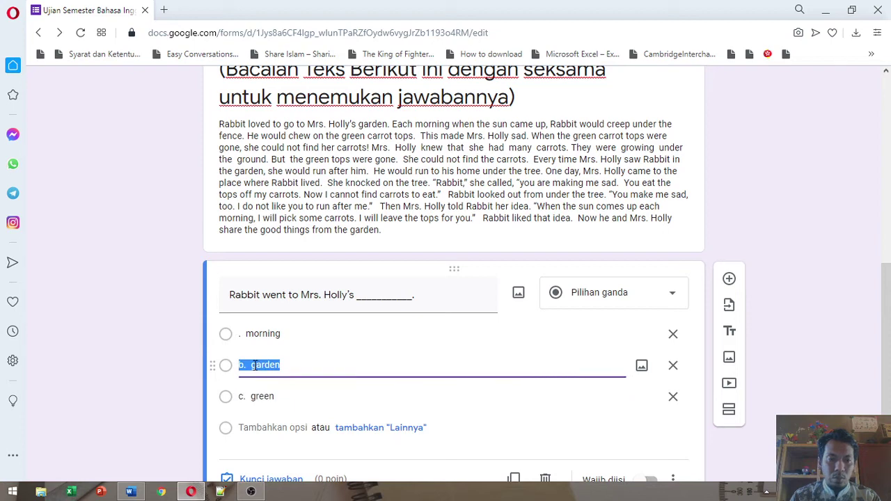
pyautogui.click(255, 365)
pyautogui.press('BackSpace')
pyautogui.press('BackSpace')
pyautogui.press('BackSpace')
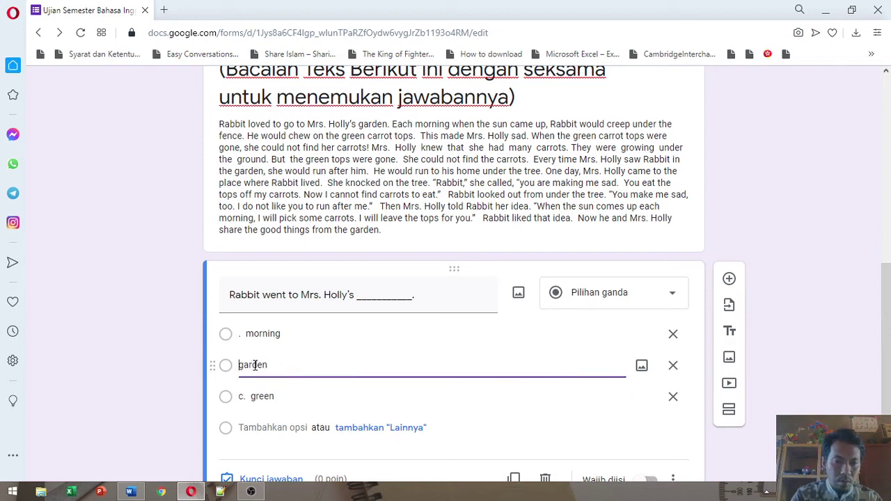
pyautogui.click(252, 397)
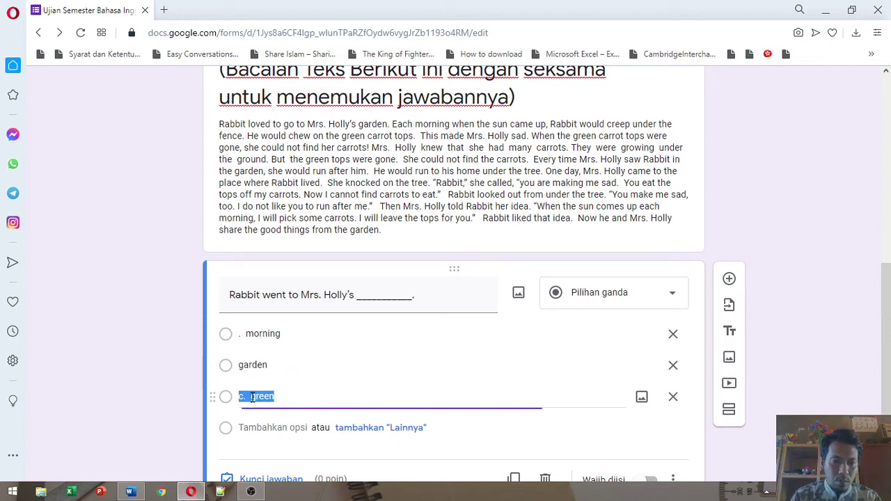
pyautogui.click(251, 396)
pyautogui.press('BackSpace')
pyautogui.press('BackSpace')
pyautogui.press('BackSpace')
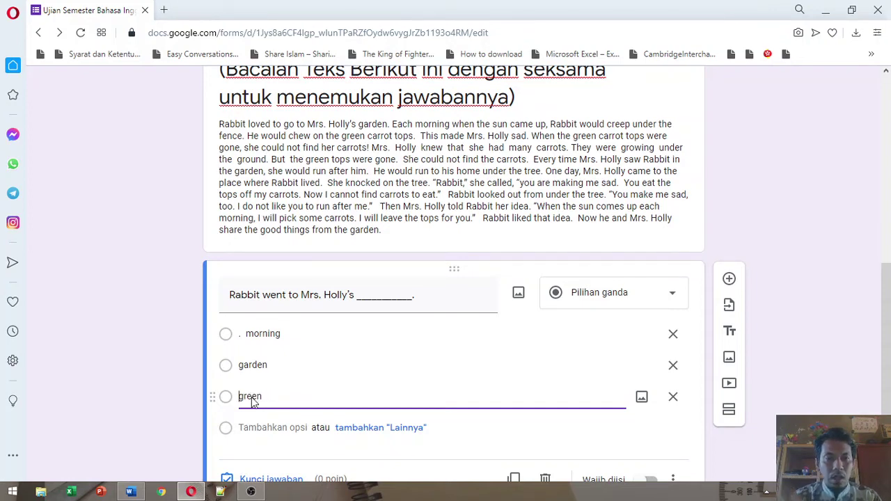
# Remove the leading dot and spaces from the first option so that it reads "morning".
pyautogui.click(245, 336)
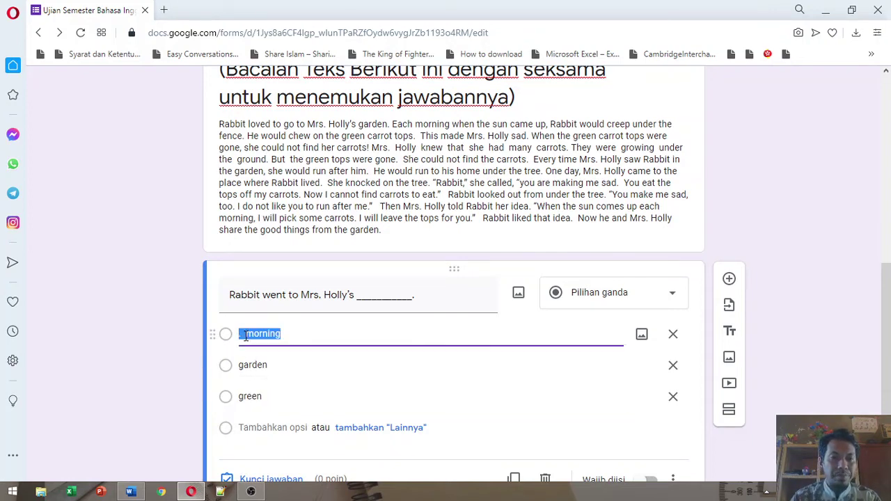
pyautogui.click(246, 336)
pyautogui.press('BackSpace')
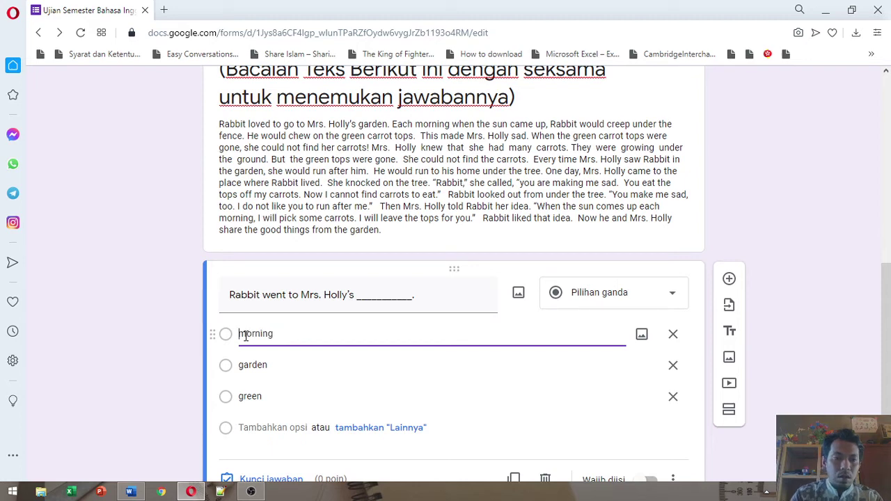
# Make the rabbit question required and check the same setting on the name and class question.
pyautogui.scroll(-1, 246, 336)
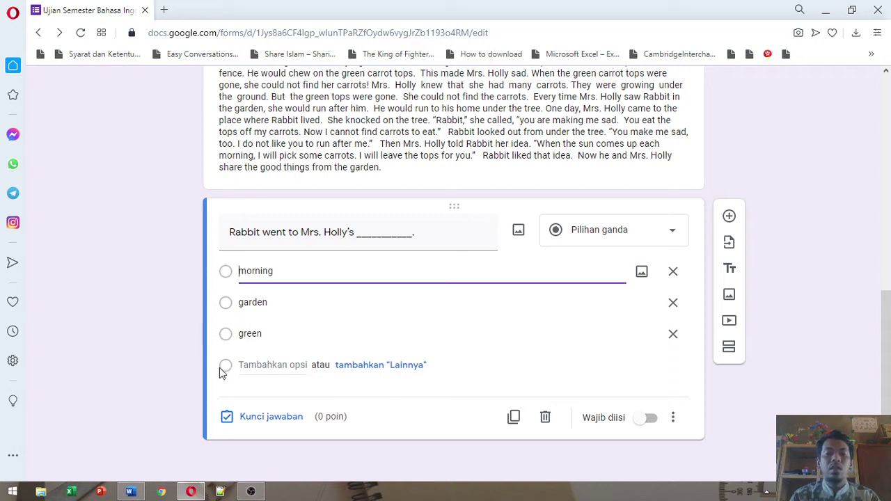
pyautogui.click(647, 419)
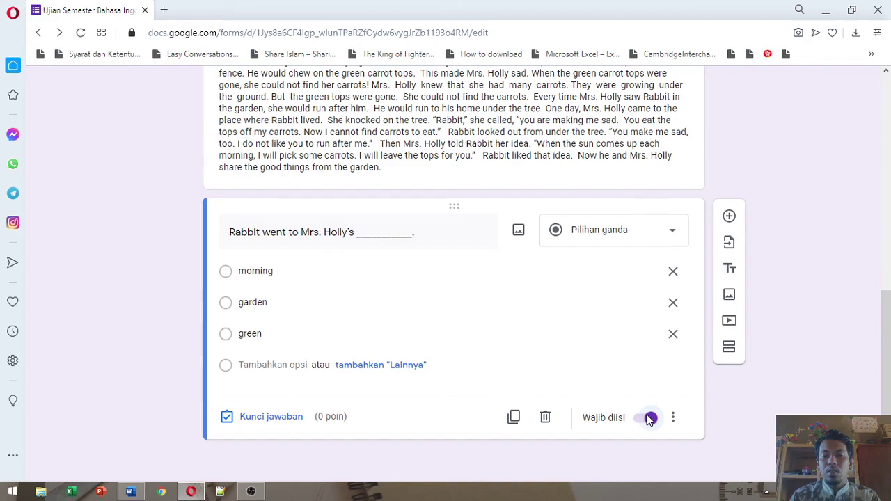
pyautogui.scroll(10, 649, 418)
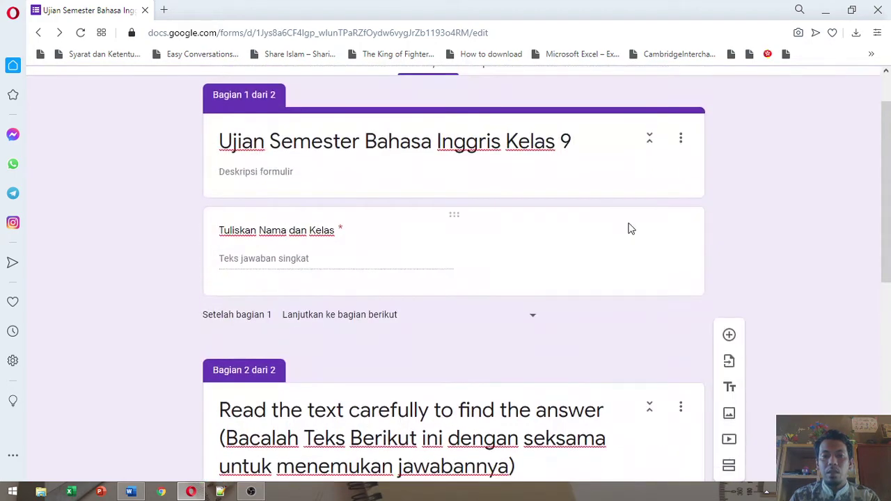
pyautogui.click(627, 222)
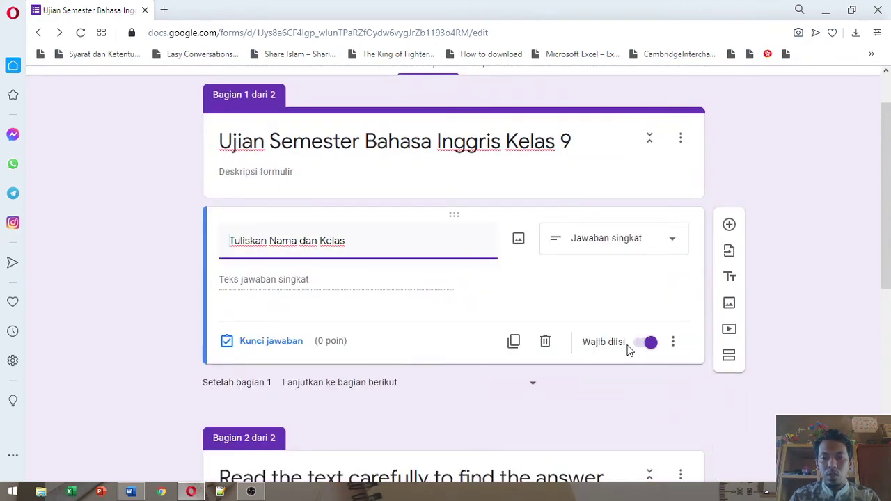
pyautogui.scroll(-6, 627, 348)
pyautogui.click(628, 343)
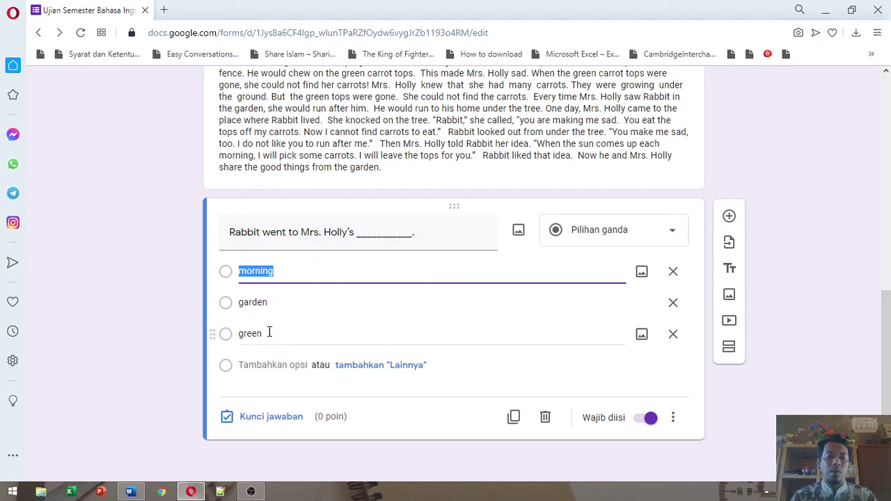
# Set the rabbit question's answer key to "garden" worth 2 points, then review the key.
pyautogui.click(264, 417)
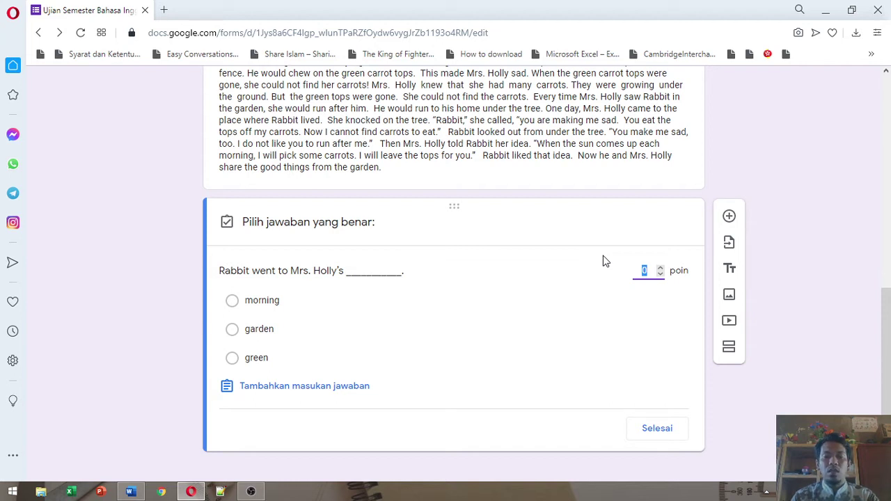
pyautogui.write('2')
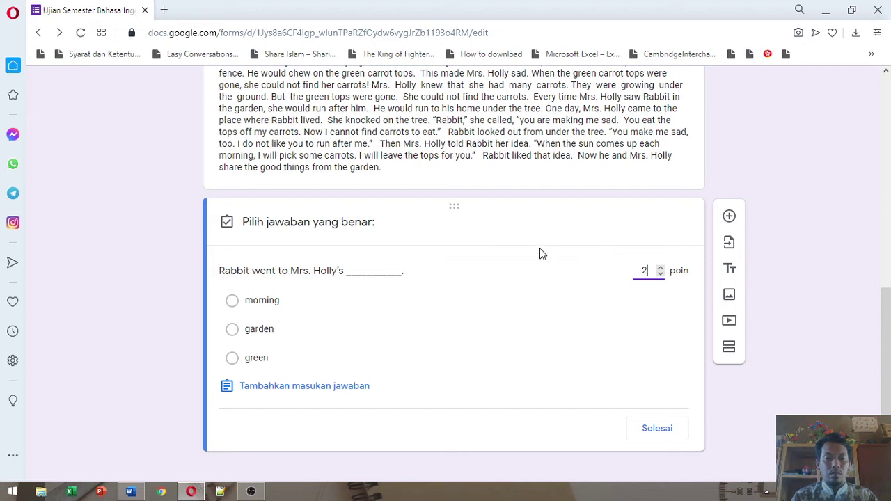
pyautogui.click(232, 330)
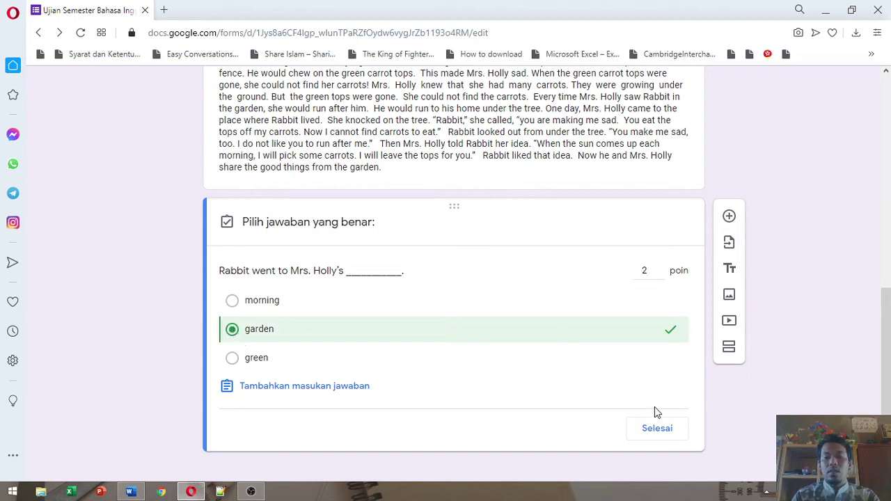
pyautogui.click(657, 429)
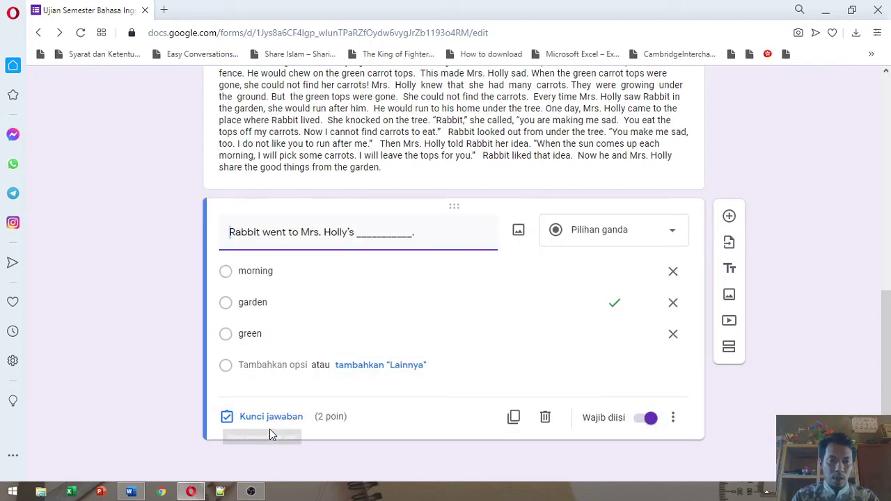
pyautogui.click(270, 423)
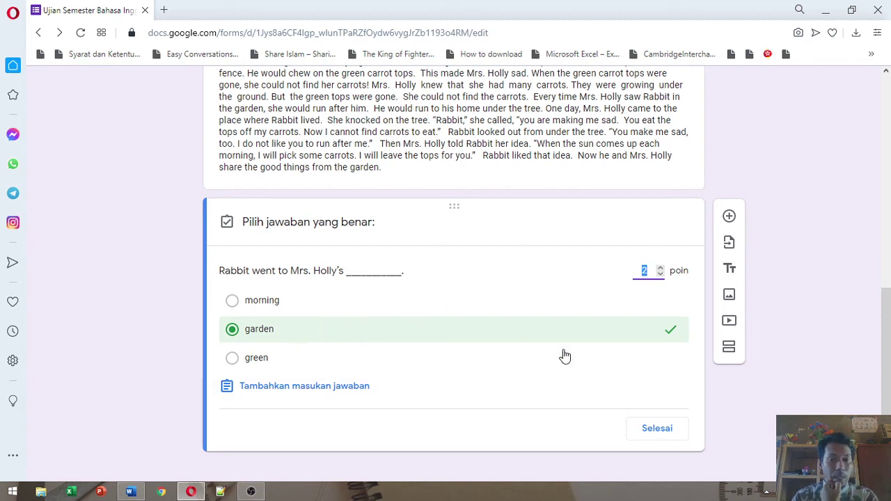
pyautogui.click(657, 428)
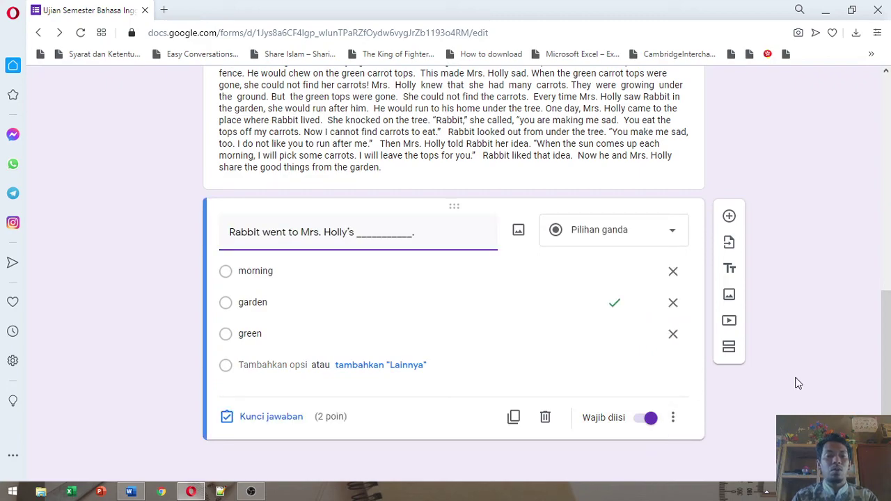
# Add a new multiple-choice question below the question about Mrs. Holly's garden.
pyautogui.scroll(3, 798, 383)
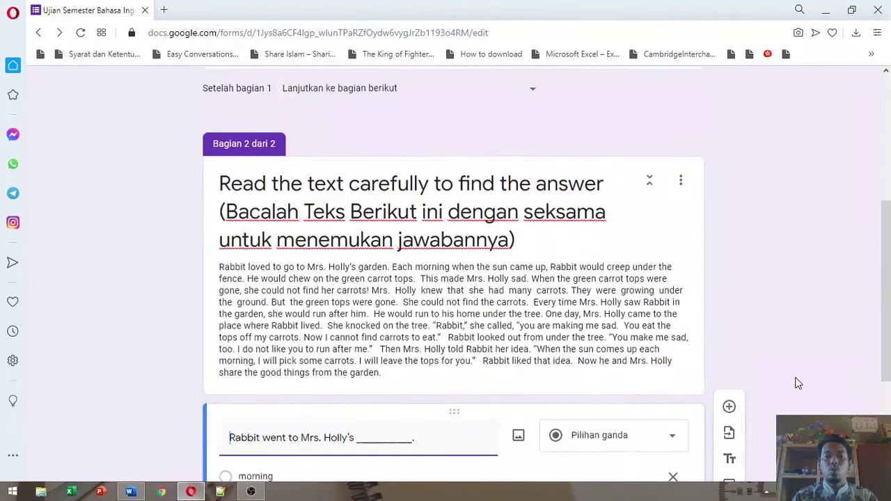
pyautogui.scroll(-3, 798, 383)
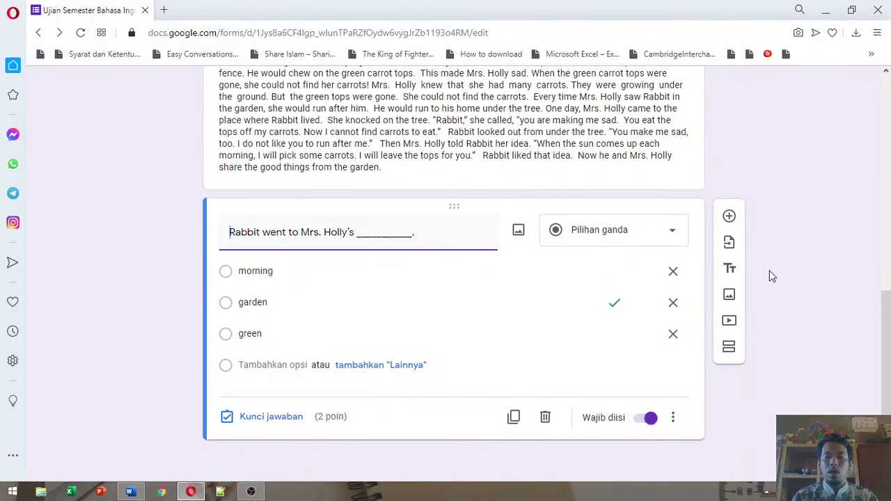
pyautogui.click(729, 217)
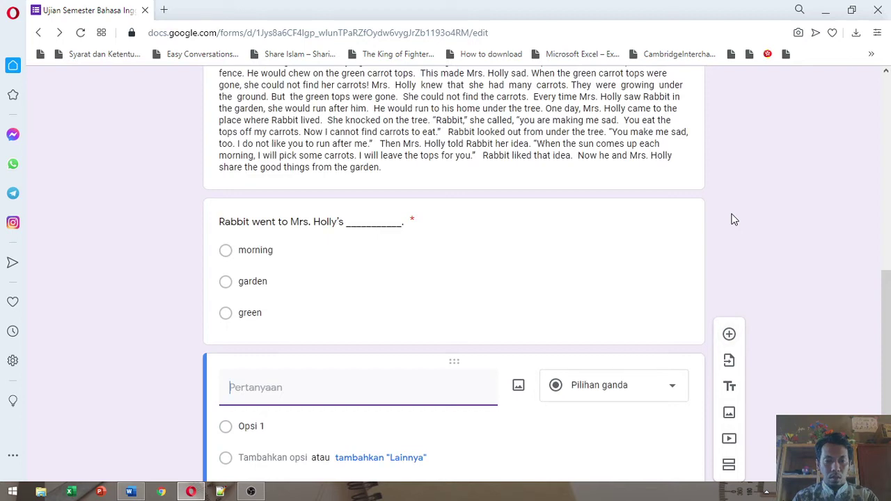
# Switch to the Word document and copy the text of question 2, "Rabbit liked to ______the green carrot tops.".
pyautogui.hotkey('alt', 'Tab')
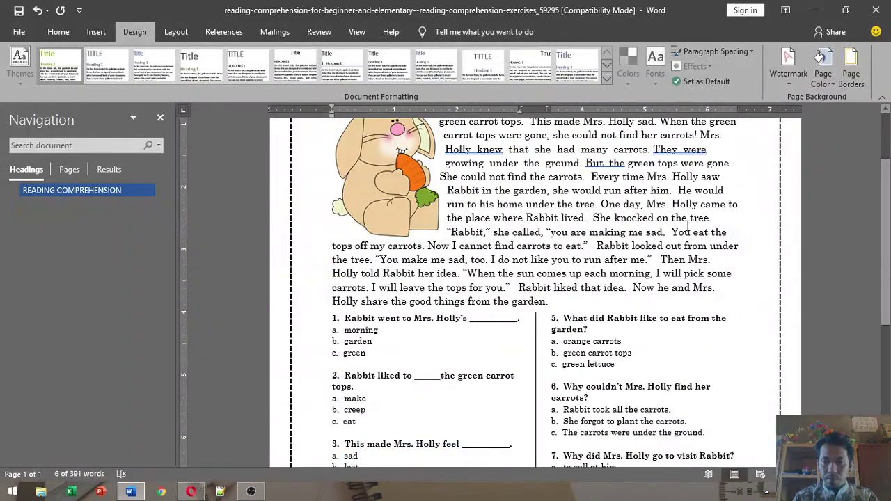
pyautogui.scroll(-2, 471, 305)
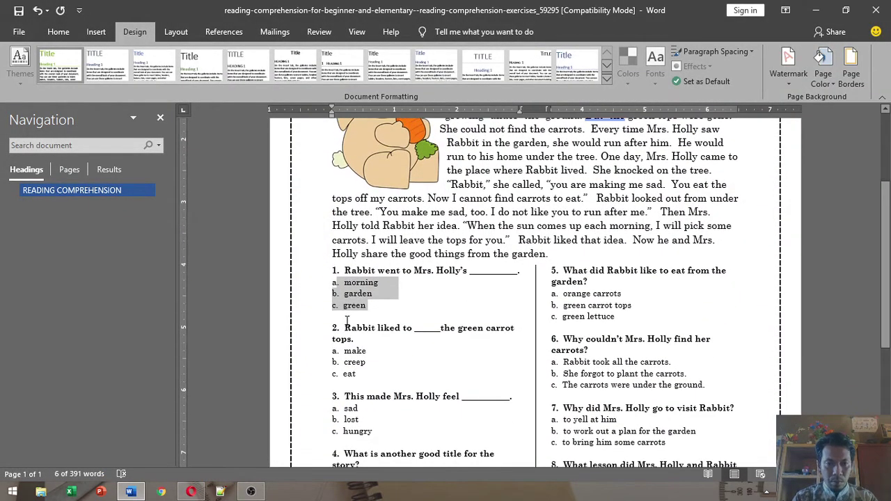
pyautogui.moveTo(346, 330); pyautogui.dragTo(351, 342)
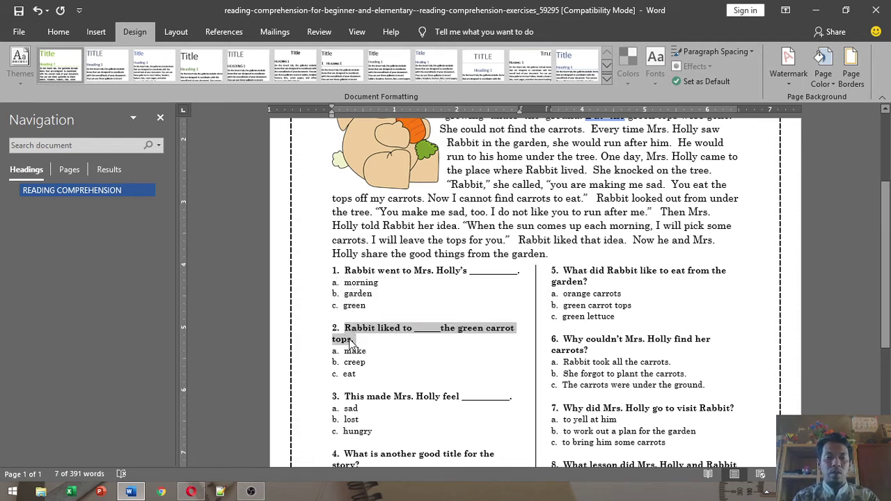
pyautogui.rightClick(351, 341)
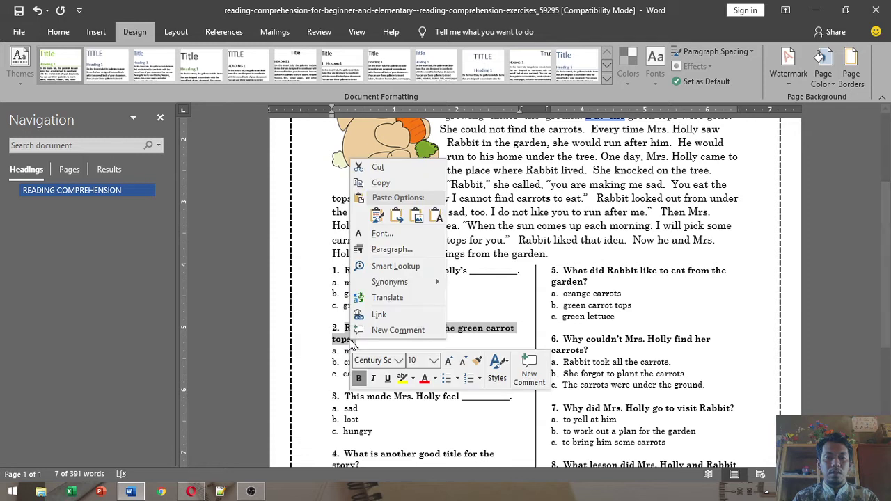
pyautogui.click(373, 185)
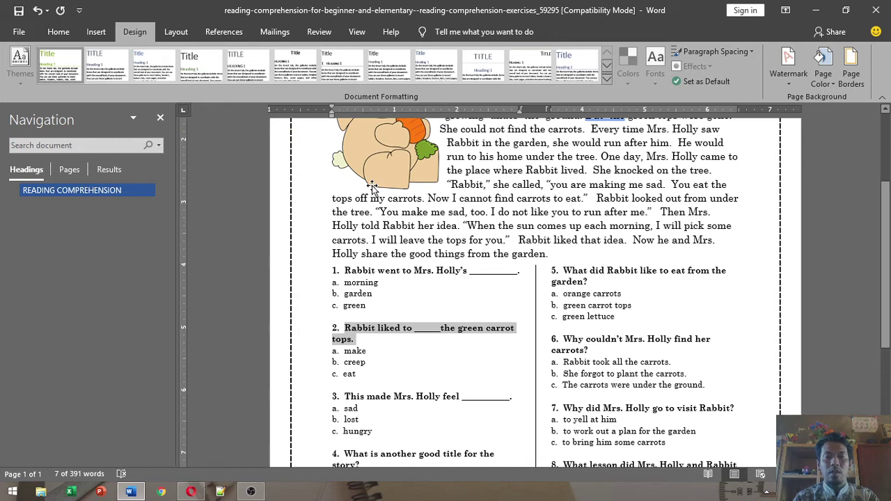
# Back in the form, paste the copied text as the new question's title and delete its trailing space and period.
pyautogui.hotkey('alt', 'Tab')
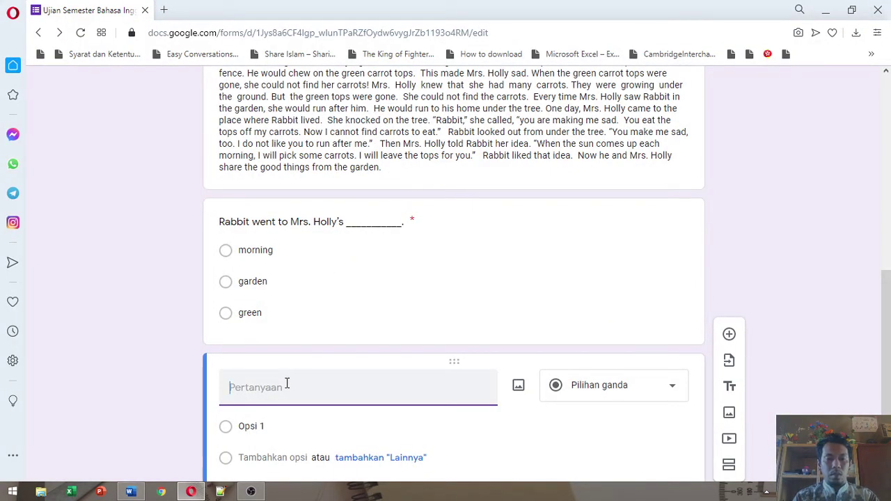
pyautogui.rightClick(286, 383)
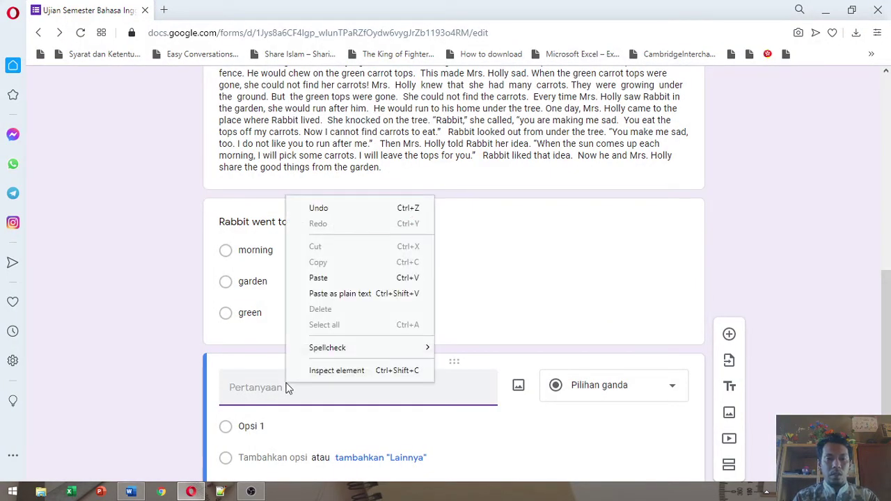
pyautogui.click(331, 278)
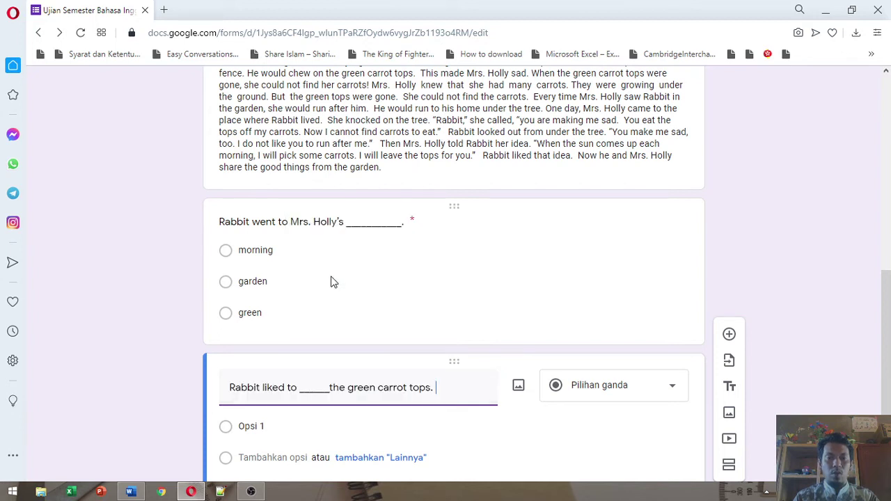
pyautogui.press('BackSpace')
pyautogui.press('BackSpace')
# Copy question 2's three answers (make, creep, eat) from Word and paste them as the new question's options.
pyautogui.scroll(-1, 332, 276)
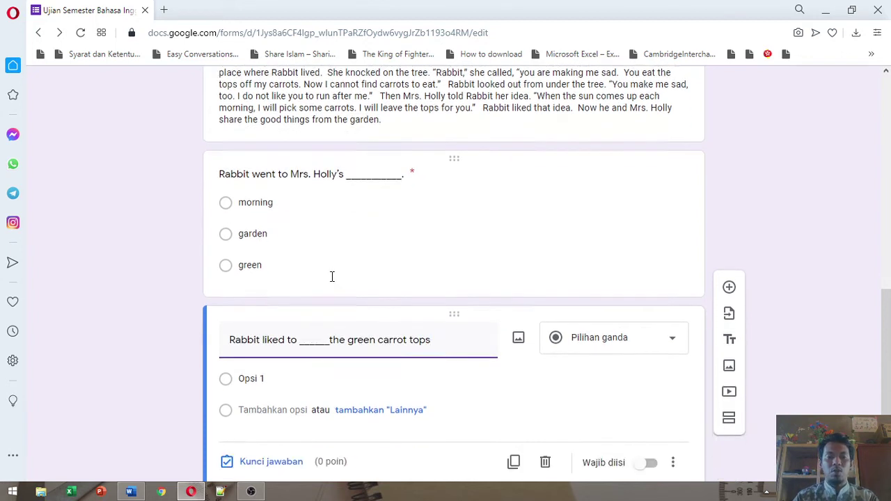
pyautogui.scroll(-1, 331, 278)
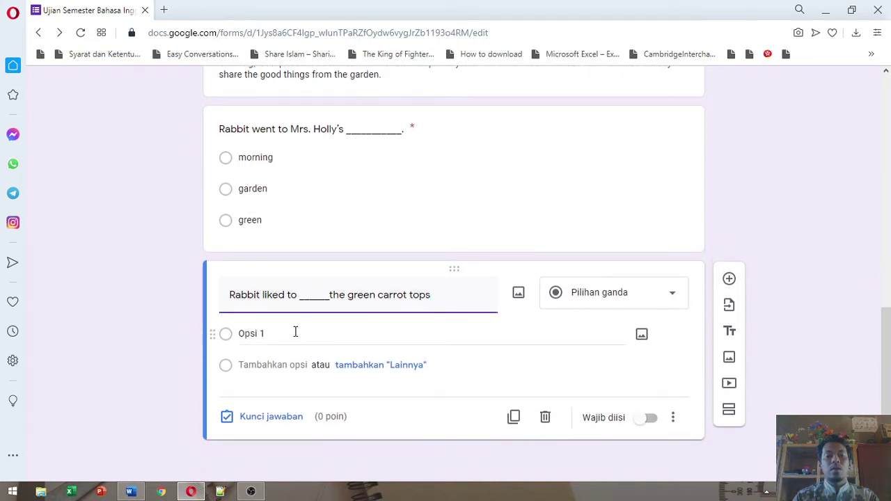
pyautogui.click(295, 332)
pyautogui.hotkey('alt', 'Tab')
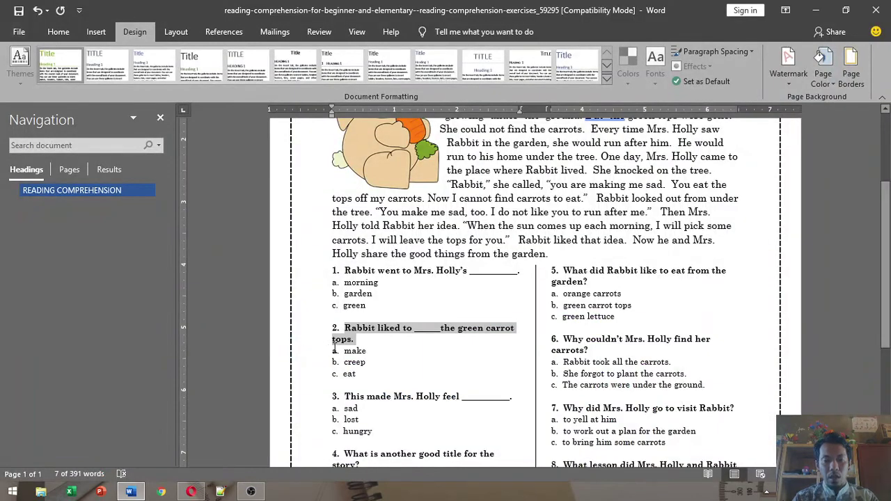
pyautogui.moveTo(346, 356); pyautogui.dragTo(360, 379)
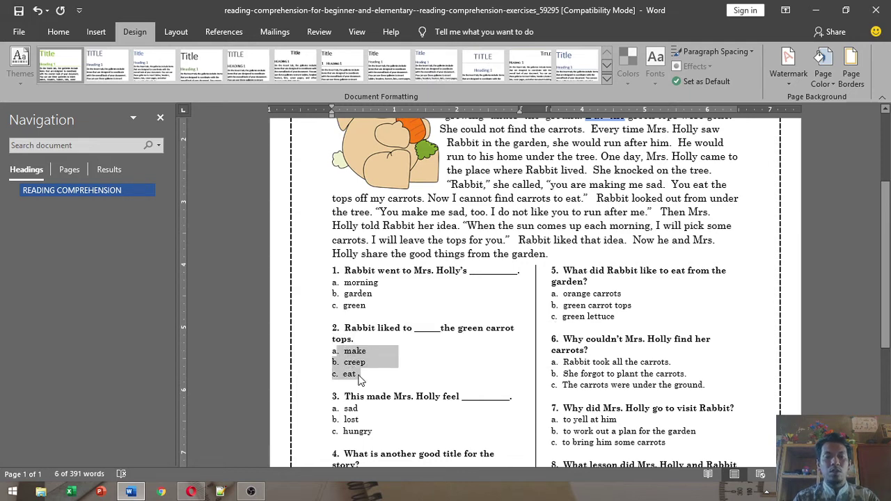
pyautogui.hotkey('ctrl', 'c')
pyautogui.hotkey('alt', 'Tab')
pyautogui.hotkey('ctrl', 'v')
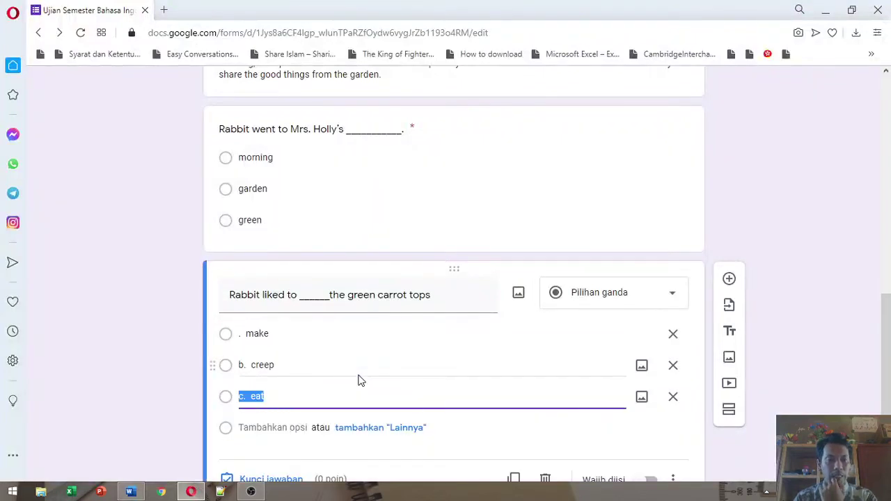
# Remove the "b." prefix from the second option so that it reads "creep".
pyautogui.click(255, 364)
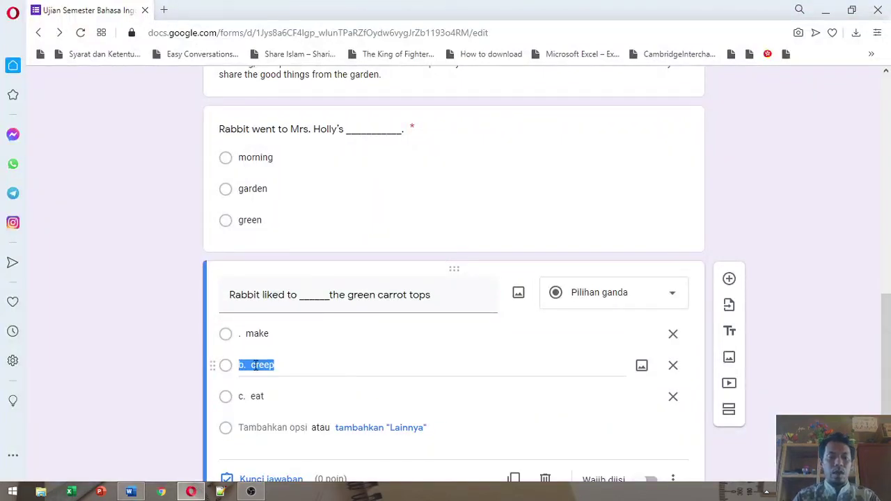
pyautogui.press('Home')
pyautogui.hotkey('shift', 'Right')
pyautogui.hotkey('shift', 'Right')
pyautogui.hotkey('shift', 'Right')
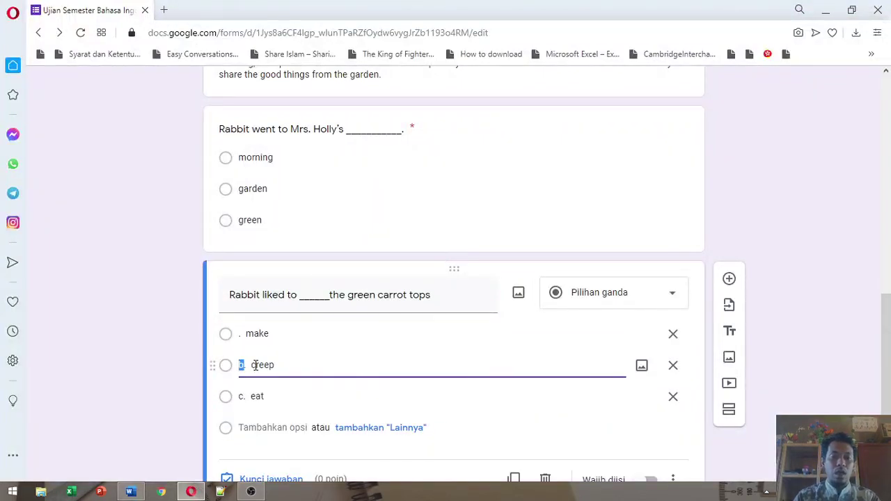
pyautogui.press('BackSpace')
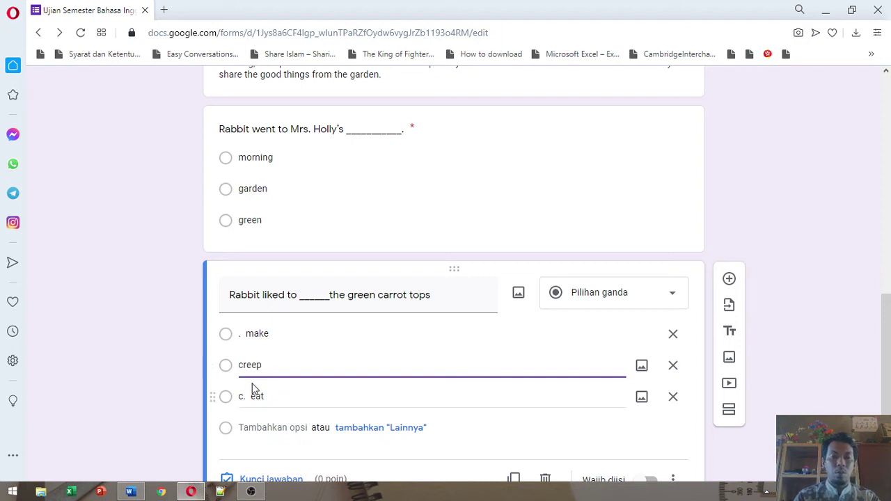
# Remove the "c." prefix from the third option so that it reads "eat".
pyautogui.click(249, 397)
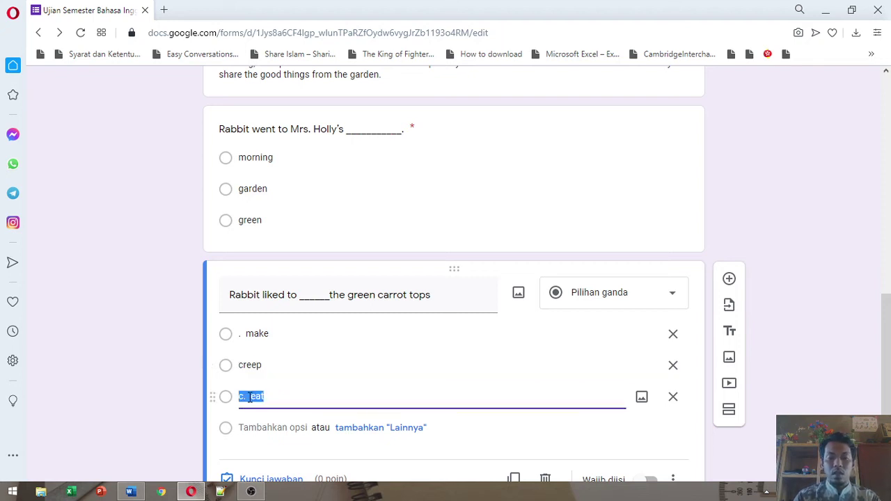
pyautogui.press('End')
pyautogui.click(249, 397)
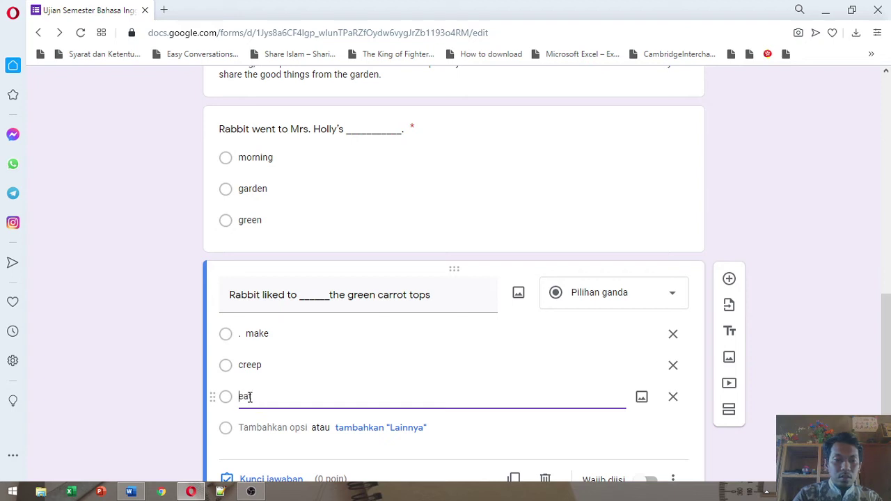
pyautogui.press('BackSpace')
pyautogui.press('BackSpace')
pyautogui.press('BackSpace')
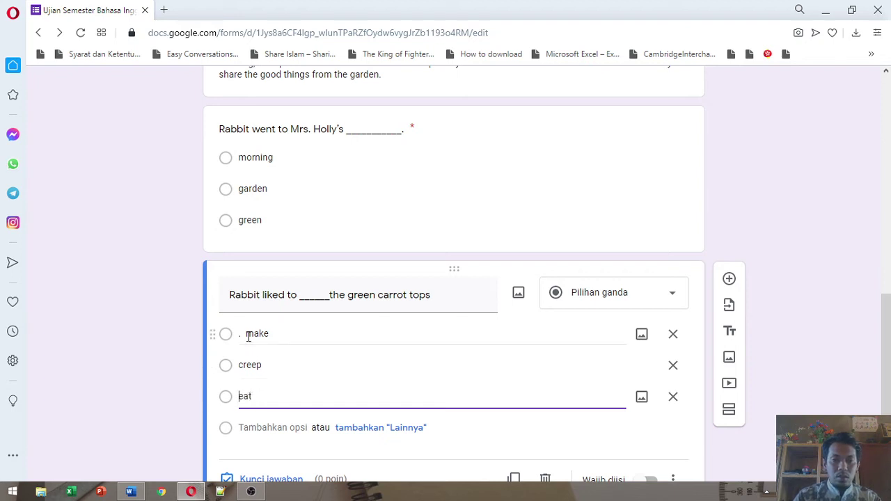
# Remove the leading dot and spaces from the first option so that it reads "make".
pyautogui.click(247, 337)
pyautogui.click(248, 337)
pyautogui.press('BackSpace')
pyautogui.press('BackSpace')
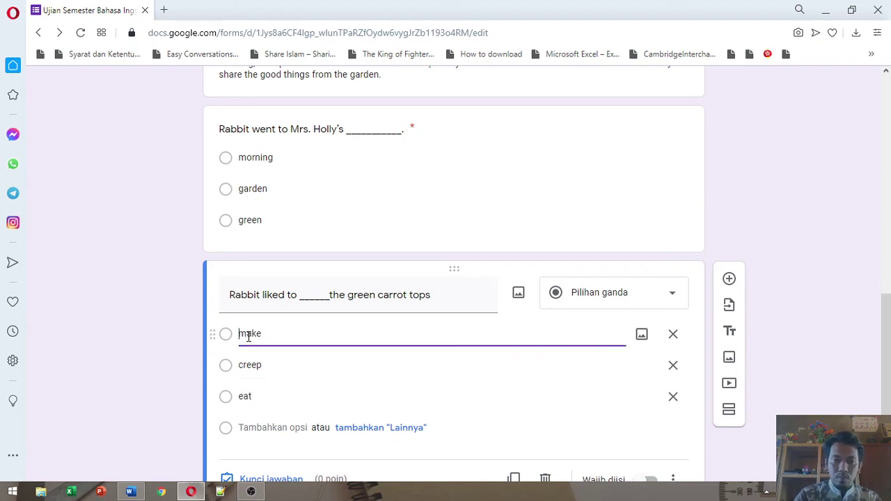
# Make the carrot tops question required and set its answer key to "eat" worth 2 points.
pyautogui.scroll(-1, 248, 337)
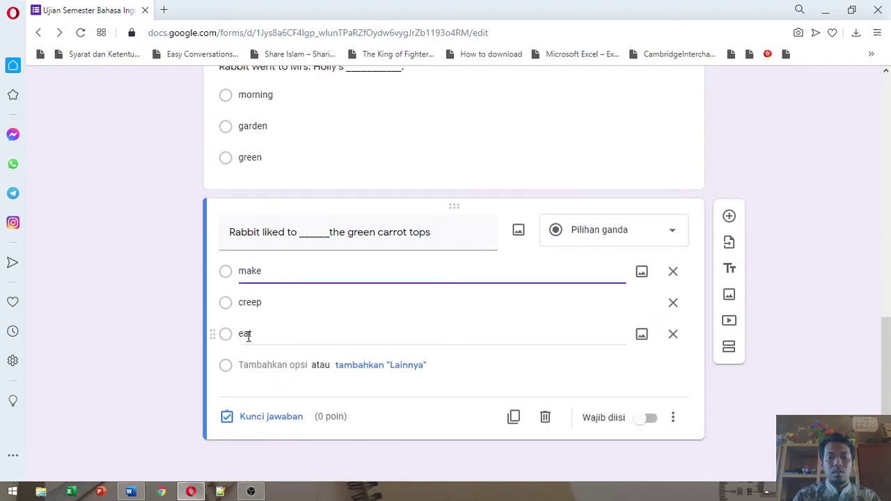
pyautogui.click(650, 426)
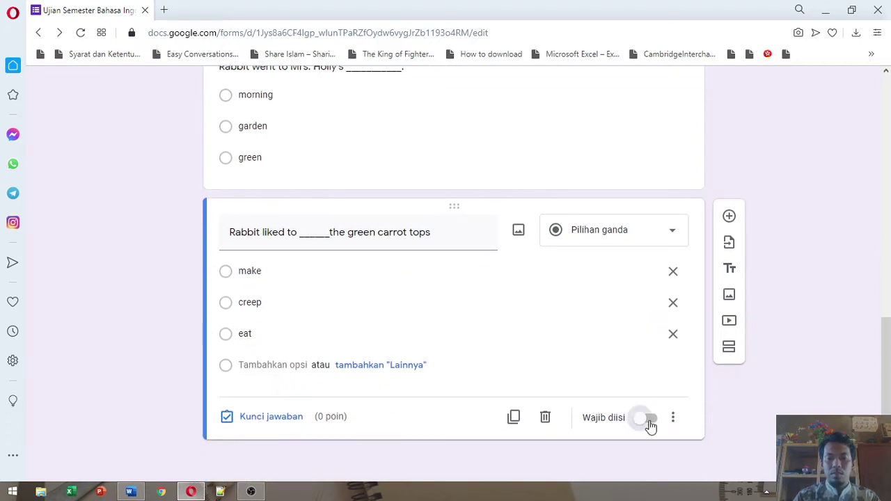
pyautogui.click(271, 417)
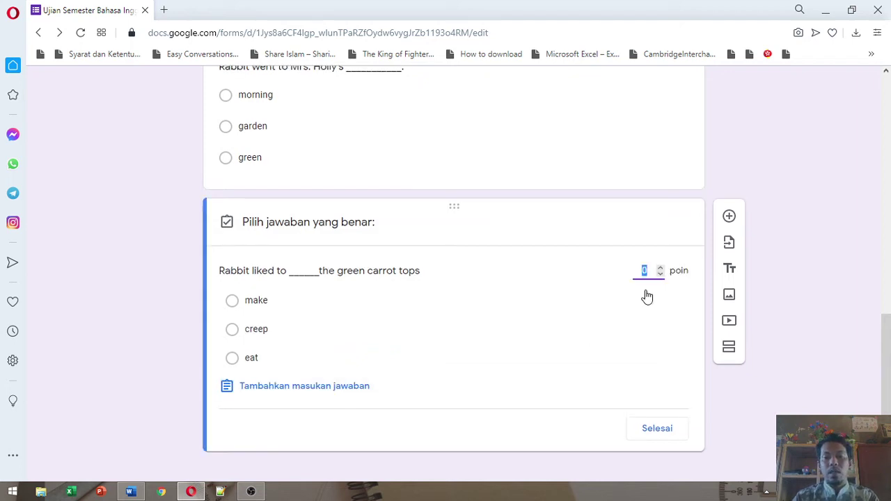
pyautogui.click(234, 359)
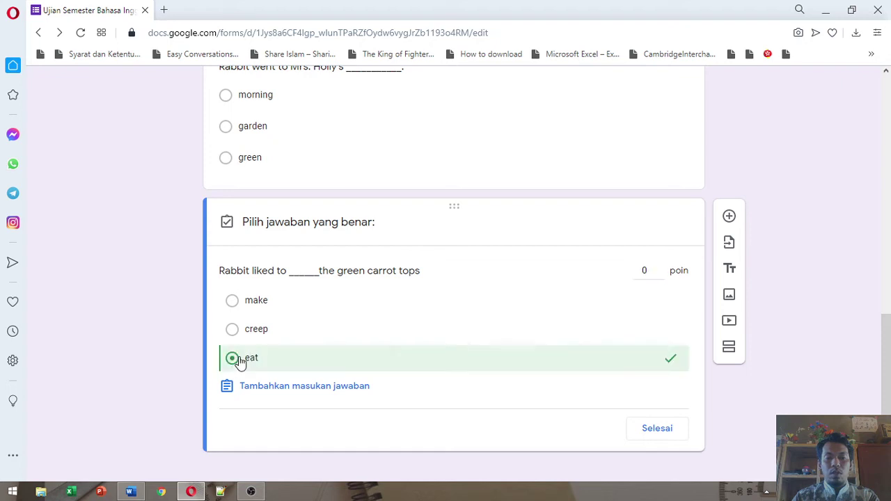
pyautogui.click(660, 268)
pyautogui.click(660, 268)
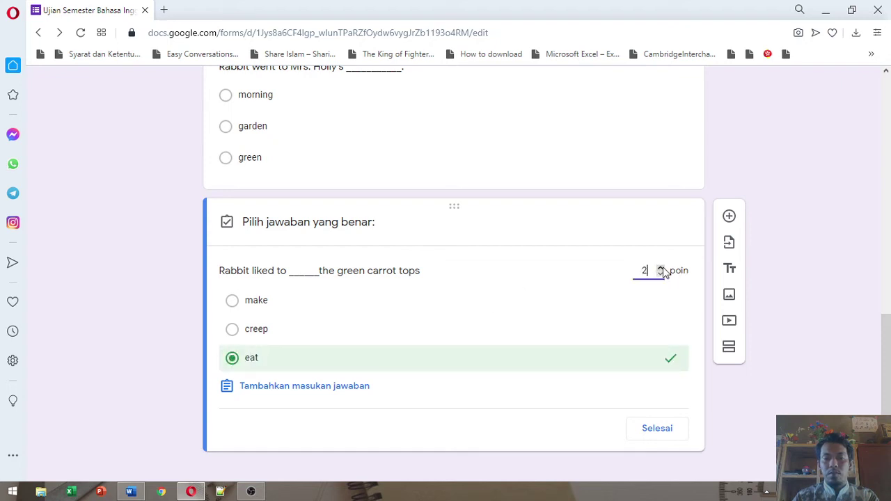
pyautogui.click(663, 427)
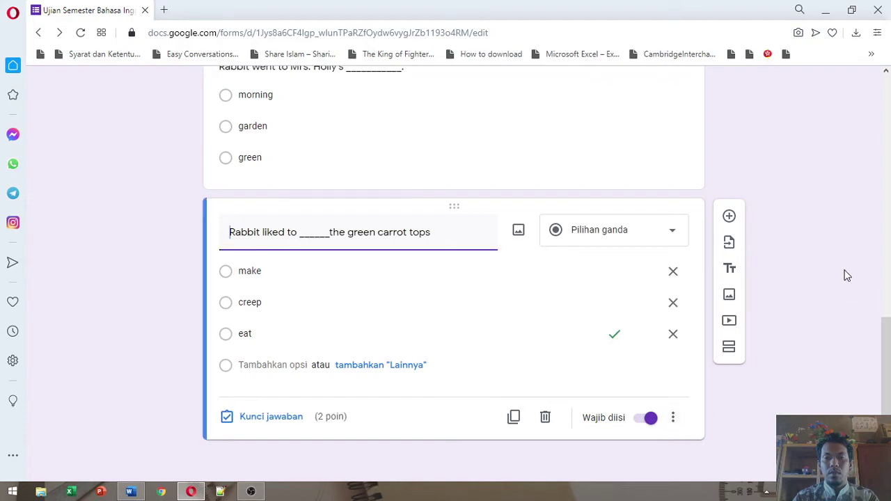
# Review the form from the name and class question through the reading passage to the two rabbit questions.
pyautogui.scroll(2, 846, 276)
pyautogui.scroll(5, 847, 275)
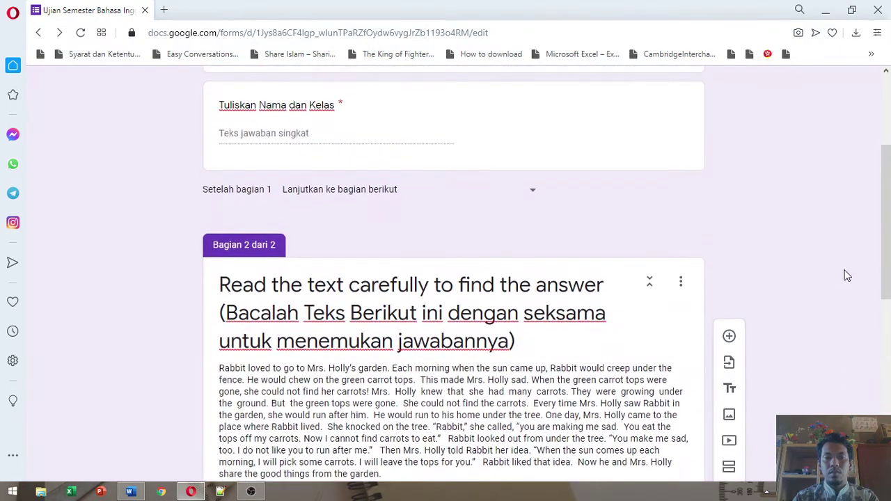
pyautogui.scroll(-2, 846, 276)
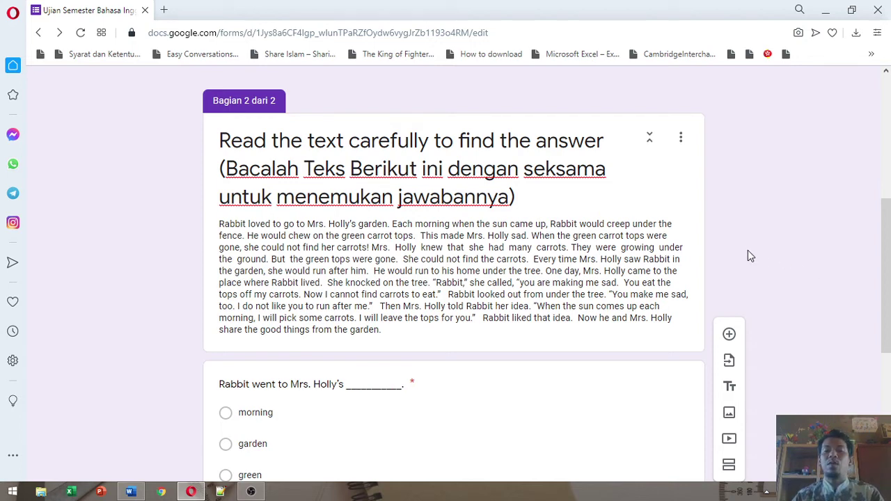
pyautogui.scroll(-3, 749, 254)
pyautogui.scroll(-2, 749, 255)
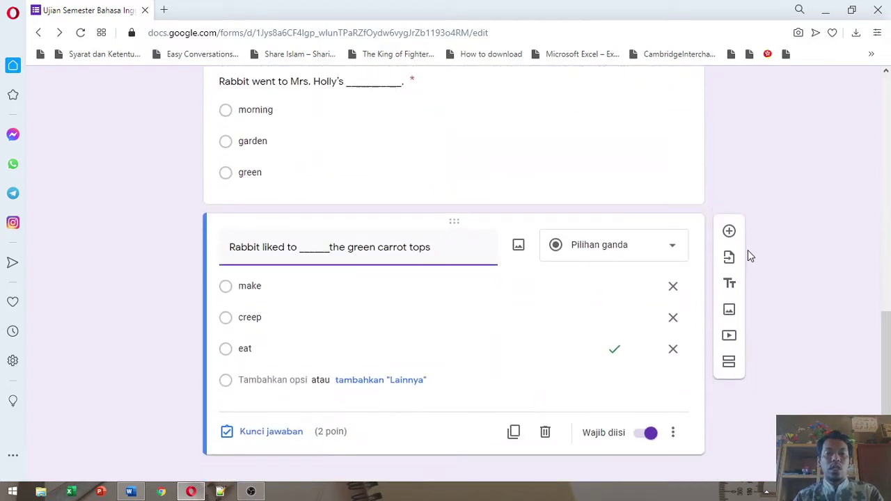
pyautogui.scroll(4, 748, 255)
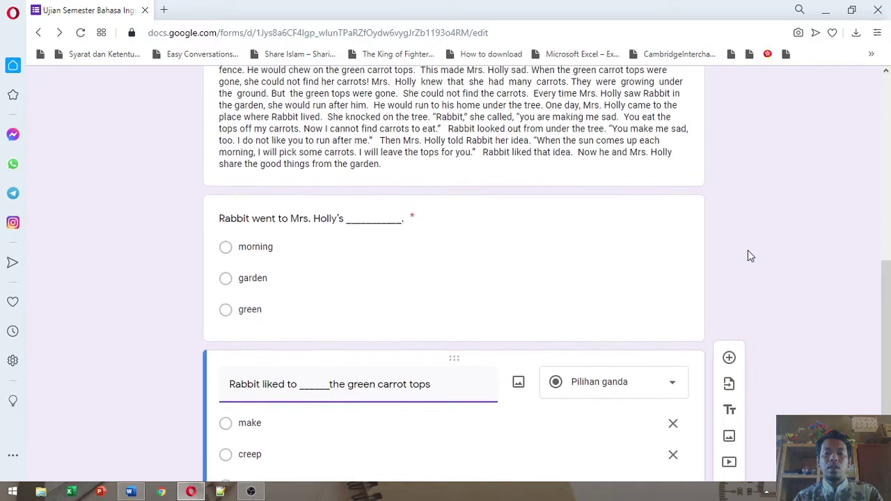
pyautogui.scroll(1, 749, 256)
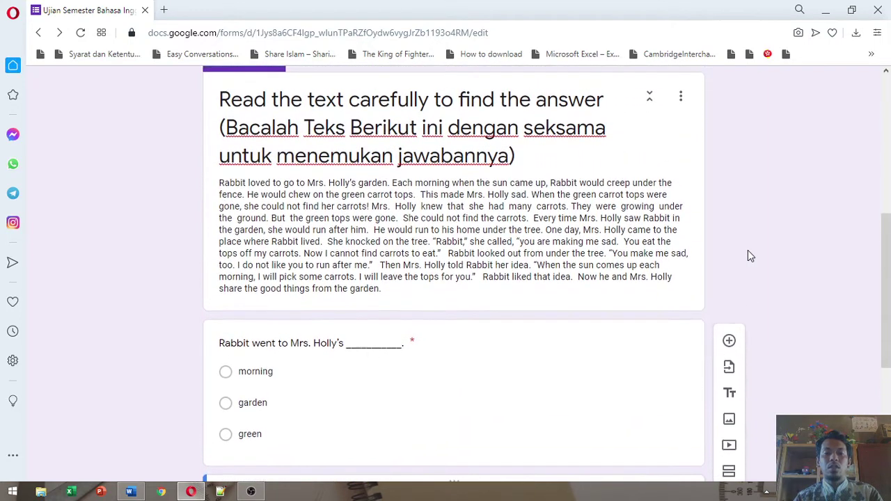
pyautogui.scroll(-4, 748, 257)
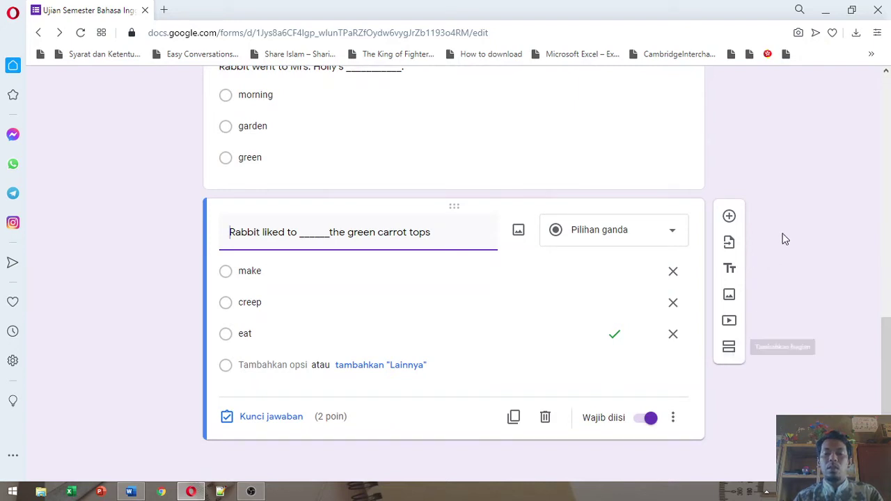
# Add a section titled "Pilihan Ganda" after the name and class question and insert a blank multiple-choice question in it.
pyautogui.scroll(2, 785, 239)
pyautogui.scroll(-2, 785, 239)
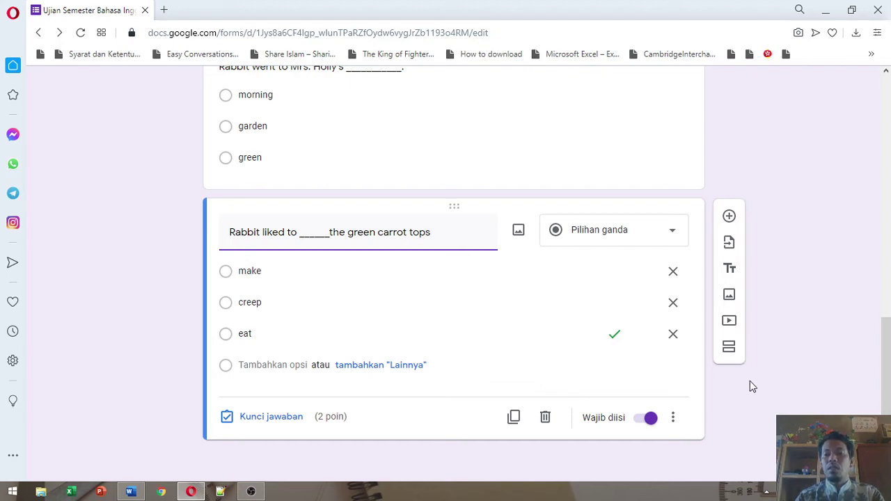
pyautogui.click(729, 348)
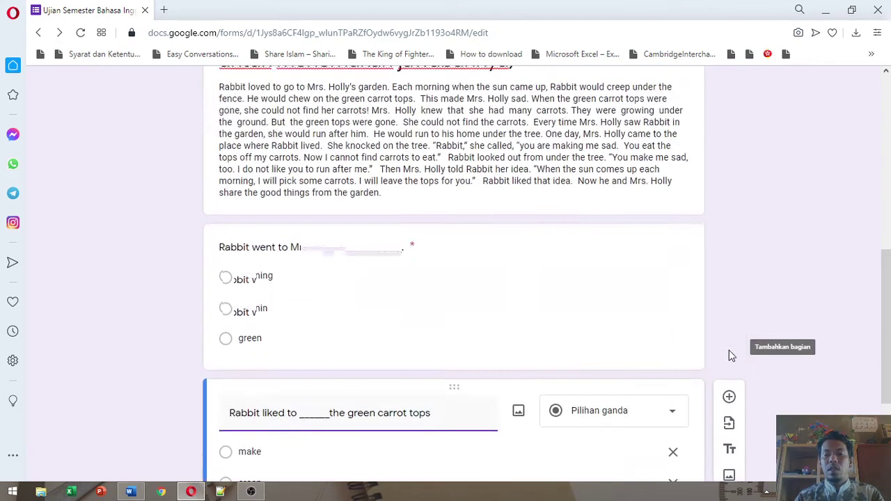
pyautogui.scroll(2, 728, 355)
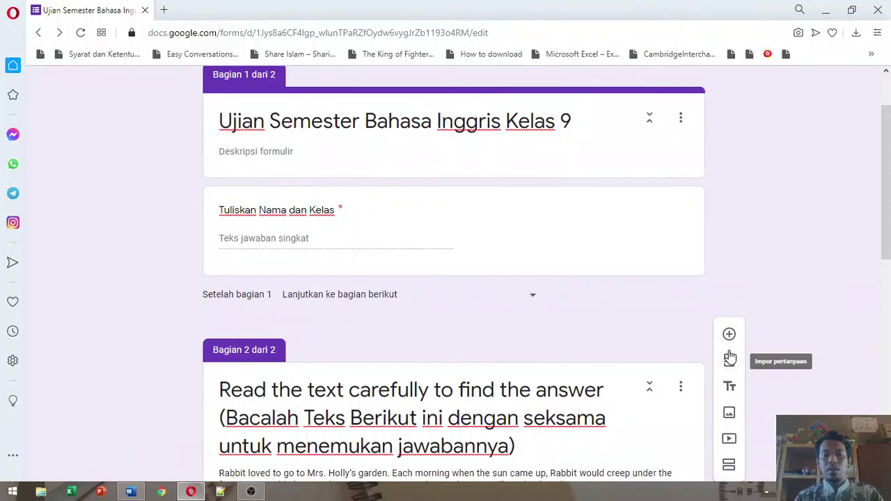
pyautogui.scroll(2, 728, 355)
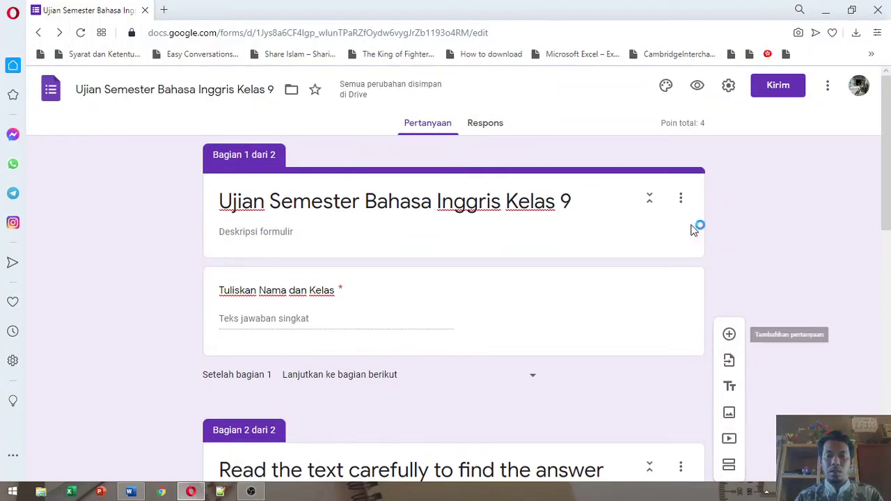
pyautogui.click(641, 297)
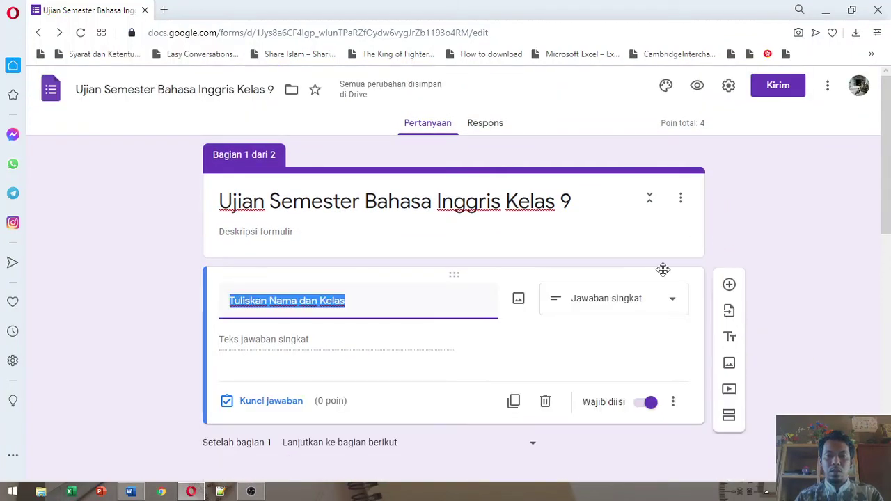
pyautogui.scroll(-1, 661, 278)
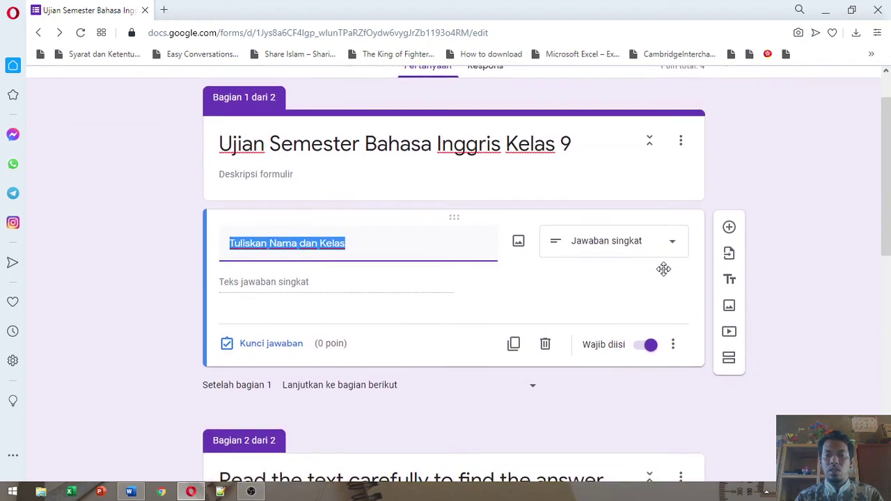
pyautogui.click(729, 359)
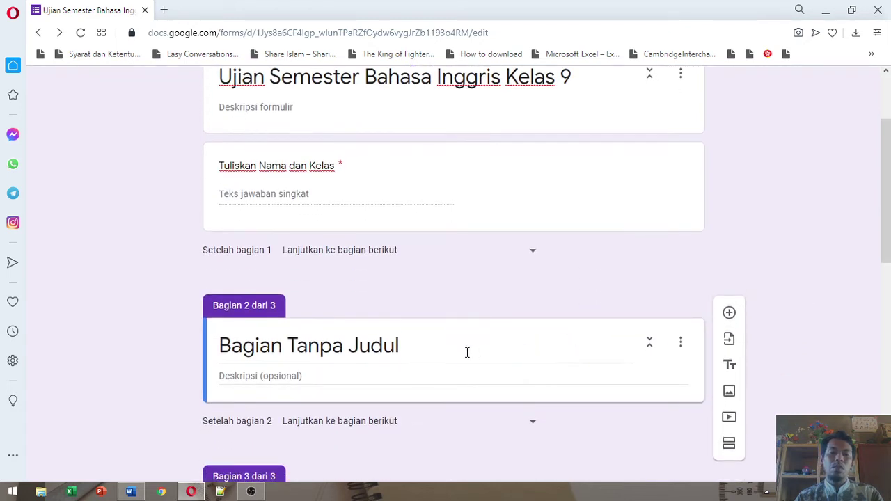
pyautogui.click(466, 352)
pyautogui.write('Pili')
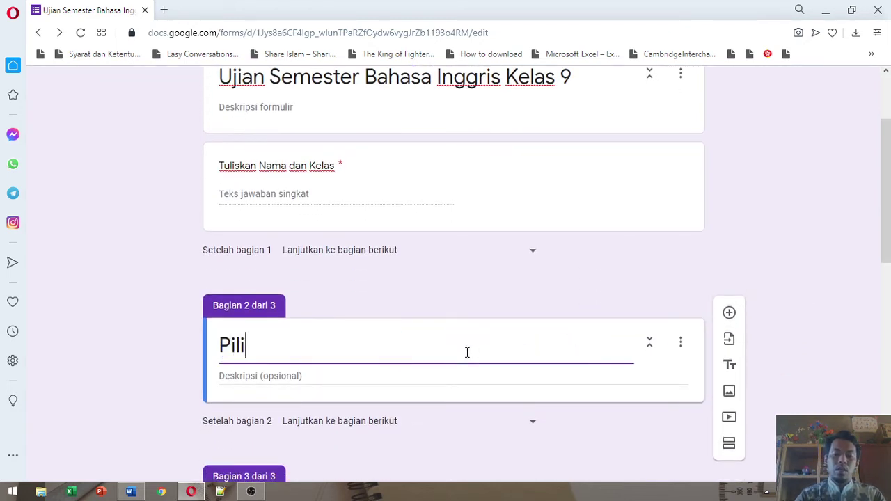
pyautogui.write('han Ganda')
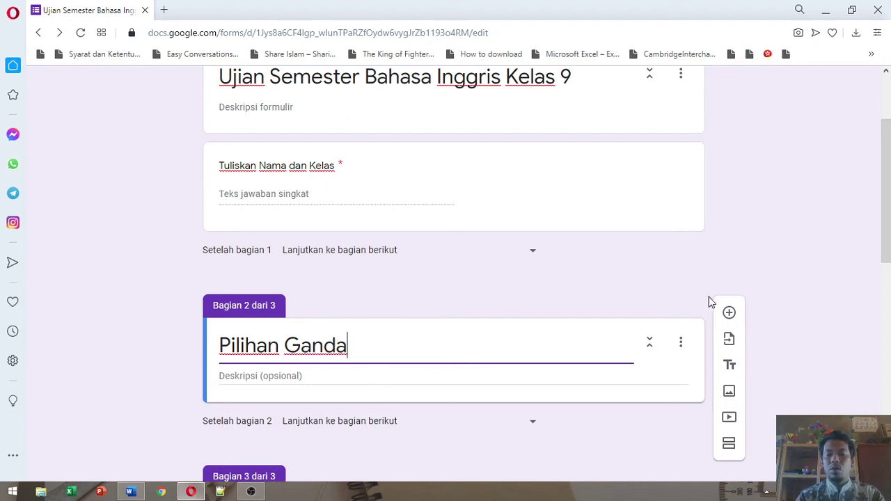
pyautogui.click(728, 314)
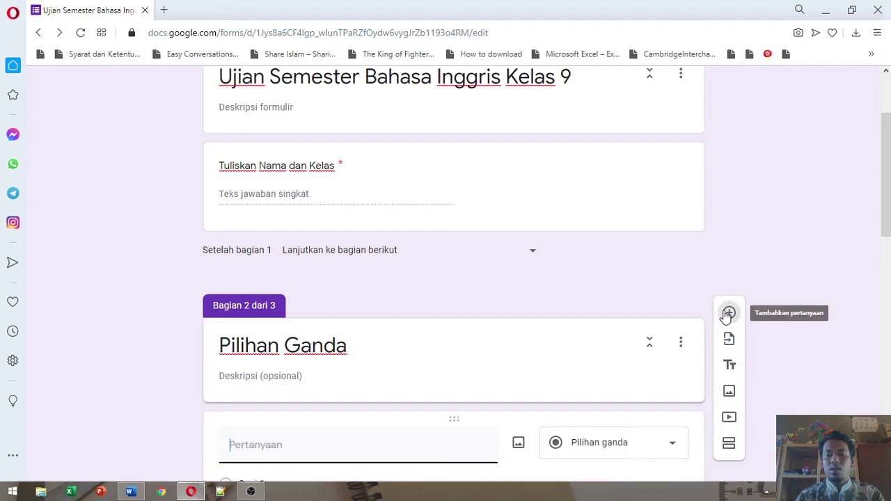
pyautogui.scroll(-1, 557, 305)
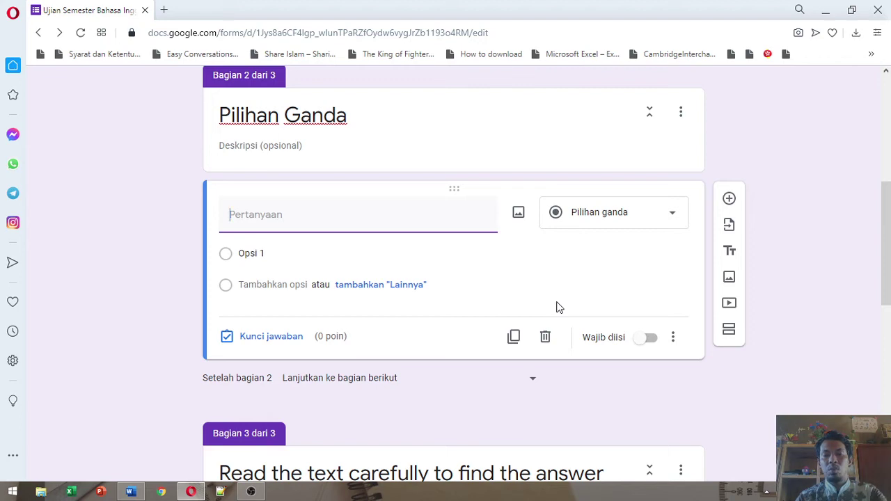
# Delete the blank question and the whole "Pilihan Ganda" section.
pyautogui.click(546, 339)
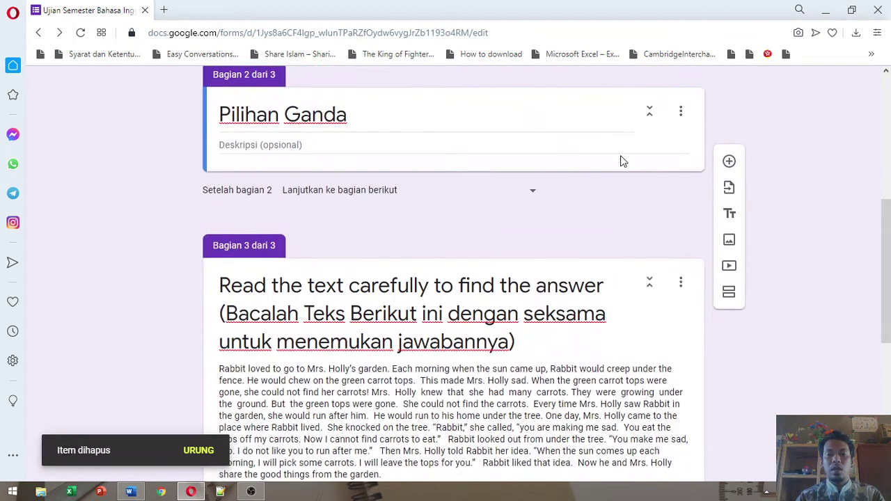
pyautogui.click(681, 112)
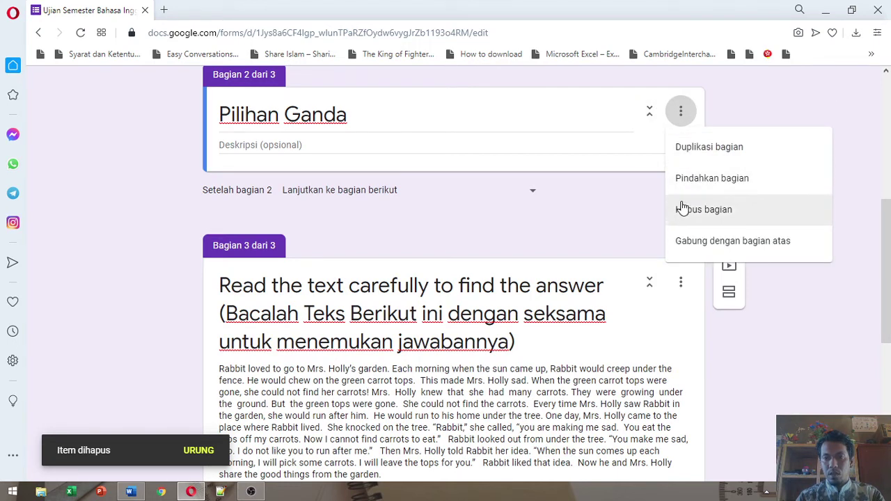
pyautogui.click(681, 211)
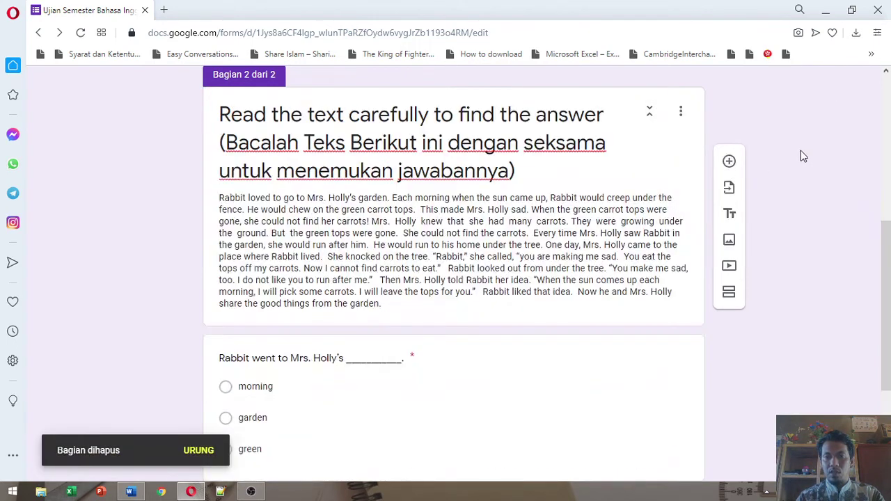
# Examine how the form is divided into the name and class section and the reading passage section.
pyautogui.scroll(5, 560, 164)
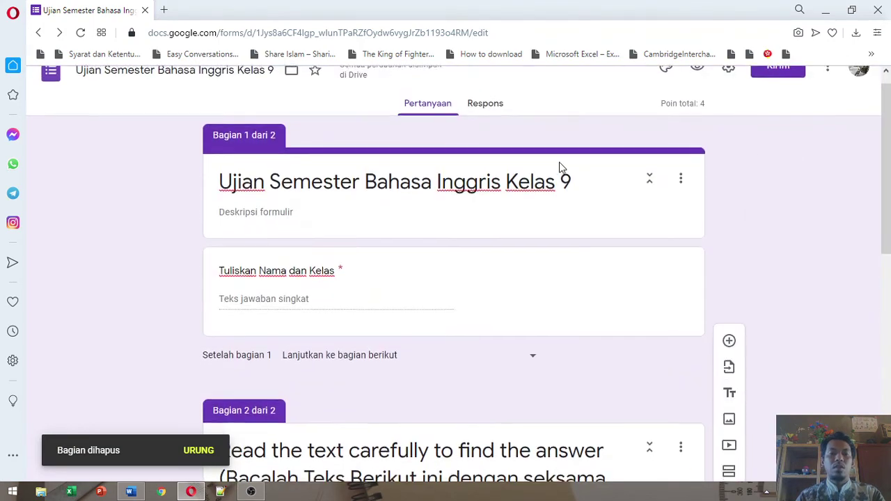
pyautogui.scroll(-2, 561, 168)
pyautogui.scroll(-4, 562, 167)
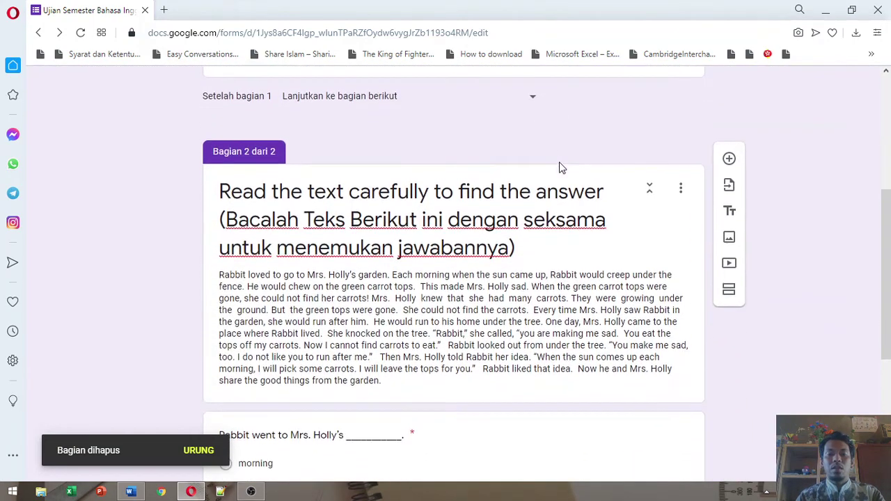
pyautogui.scroll(5, 561, 166)
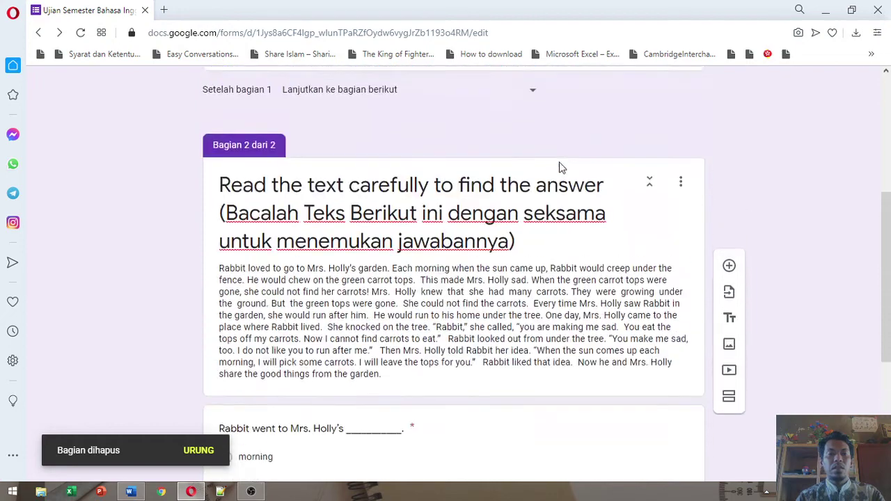
pyautogui.scroll(1, 562, 168)
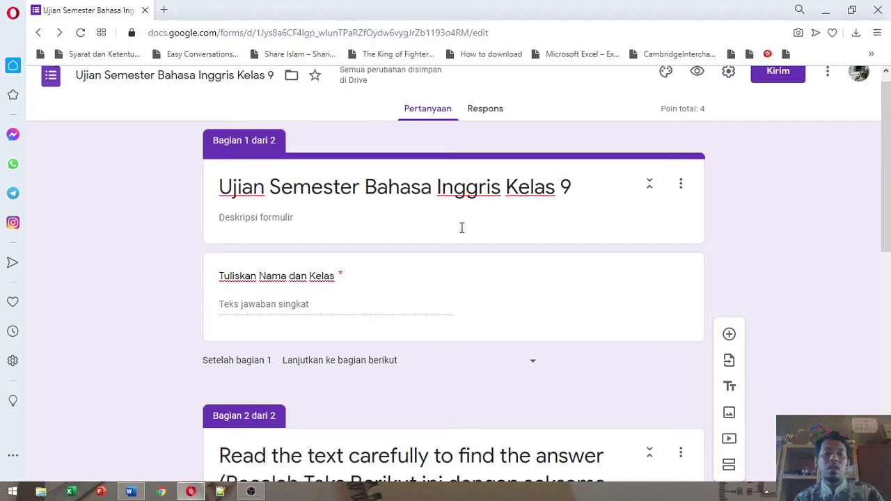
pyautogui.scroll(-1, 351, 313)
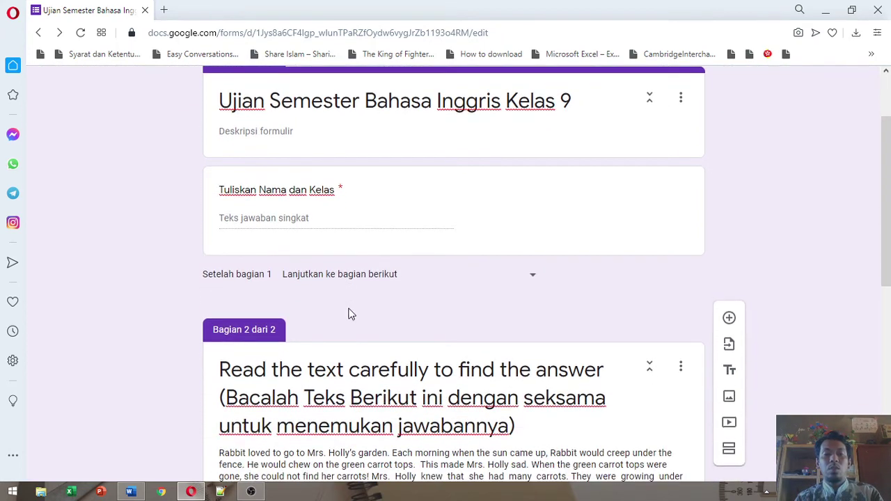
pyautogui.scroll(-1, 590, 282)
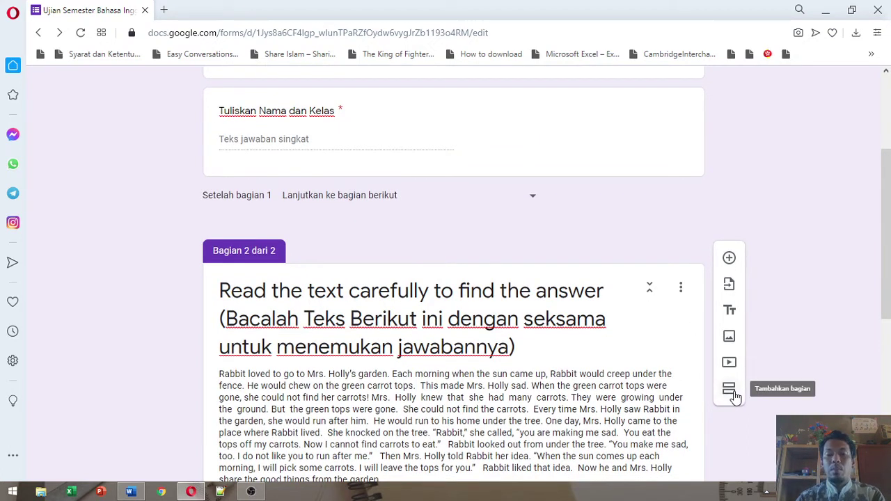
pyautogui.scroll(2, 797, 241)
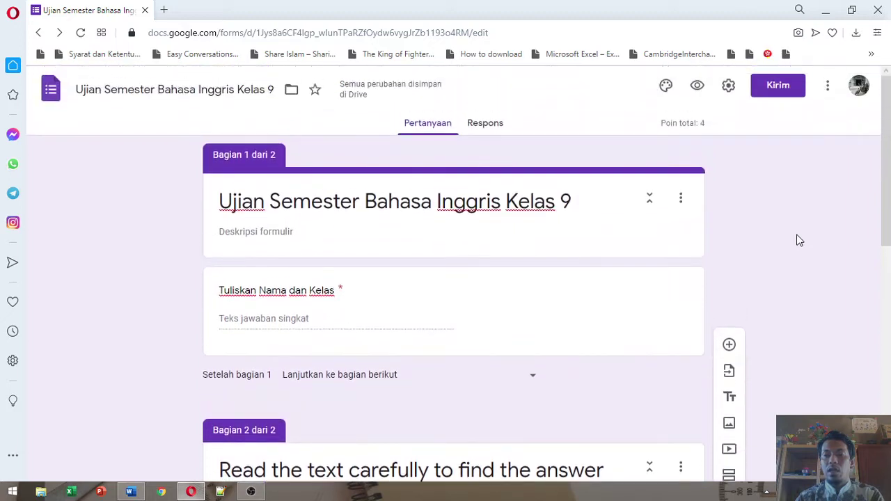
pyautogui.scroll(-1, 799, 240)
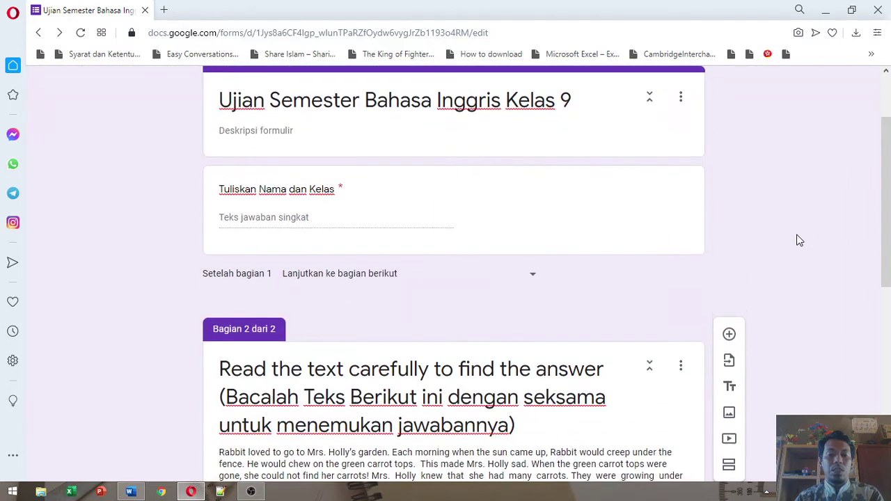
pyautogui.scroll(1, 799, 240)
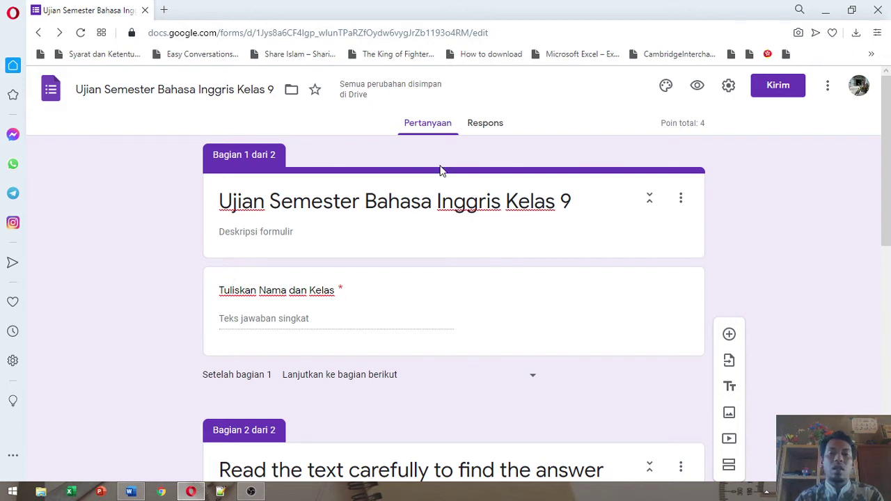
pyautogui.scroll(-2, 762, 206)
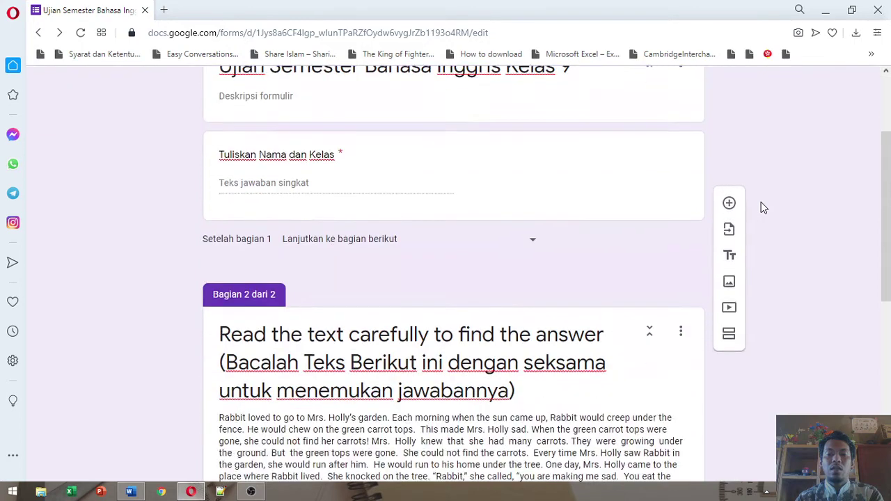
pyautogui.scroll(-2, 762, 205)
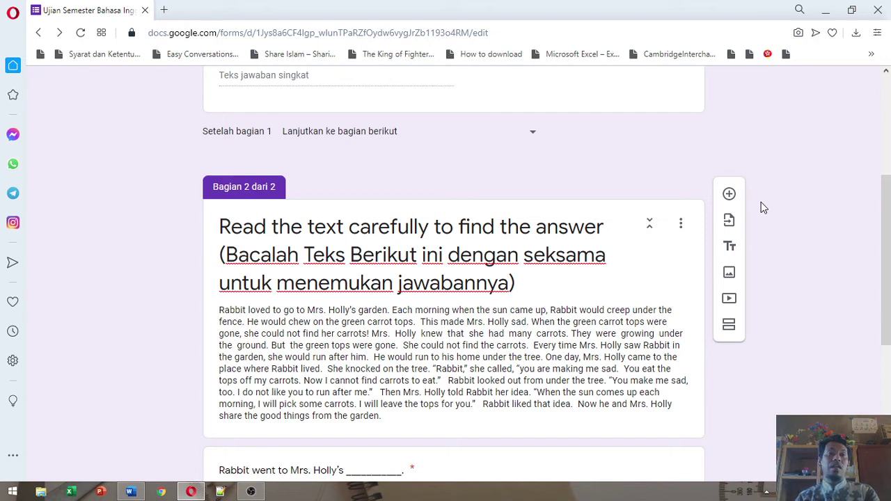
pyautogui.scroll(-3, 760, 207)
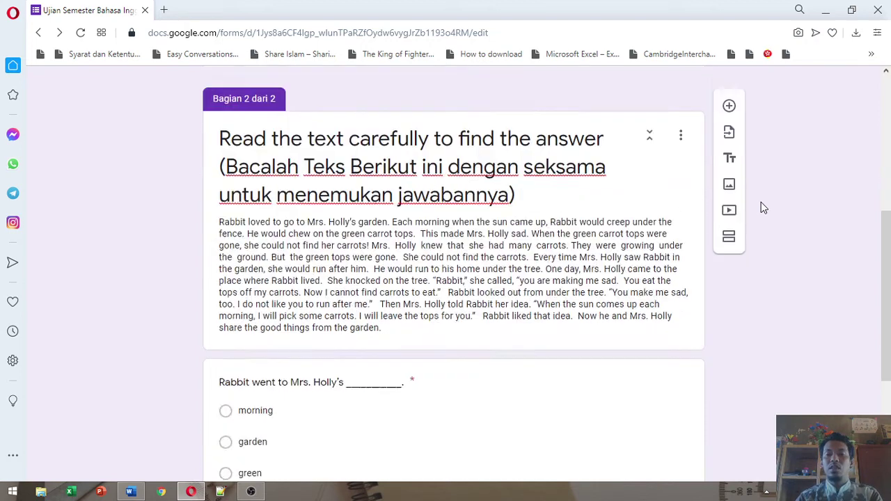
pyautogui.scroll(3, 760, 207)
pyautogui.scroll(5, 761, 207)
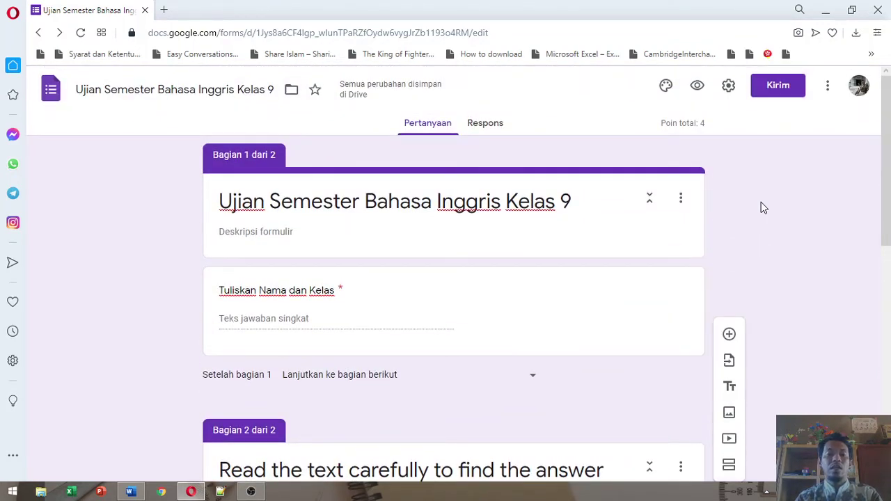
pyautogui.scroll(-3, 761, 203)
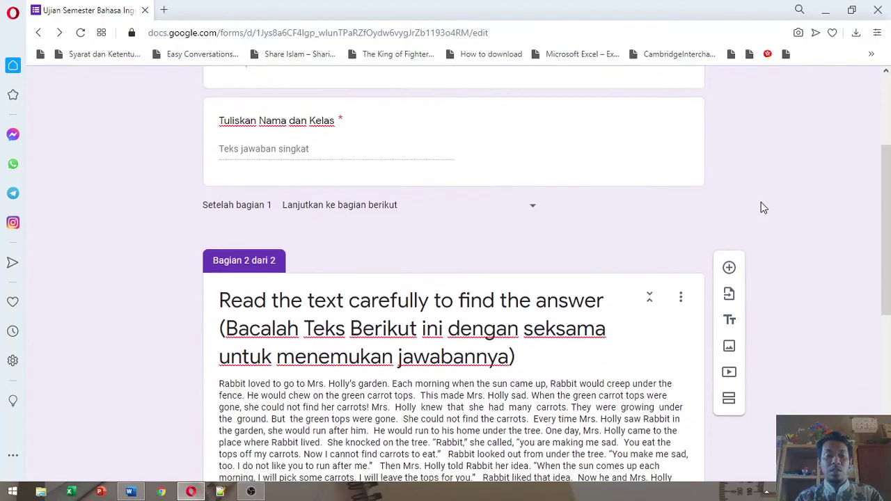
pyautogui.scroll(-1, 760, 207)
pyautogui.scroll(4, 760, 207)
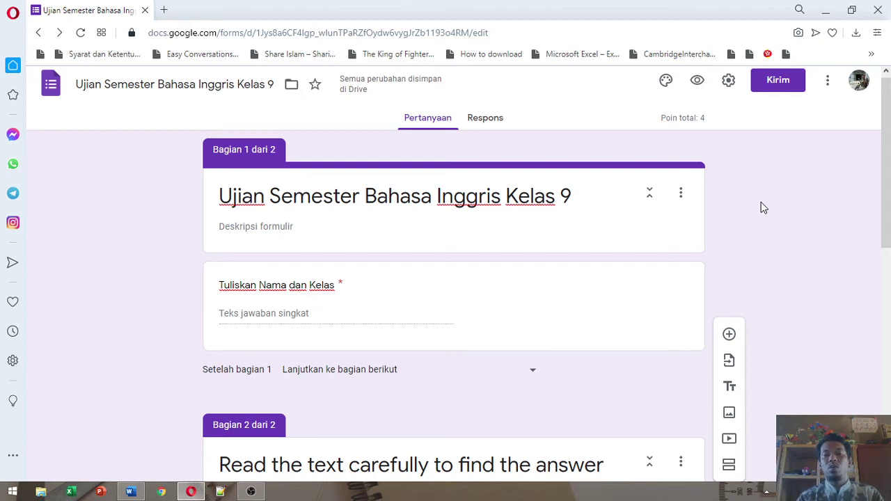
# Preview the form as respondents see it and compare its first page with the two sections in the editor.
pyautogui.click(698, 82)
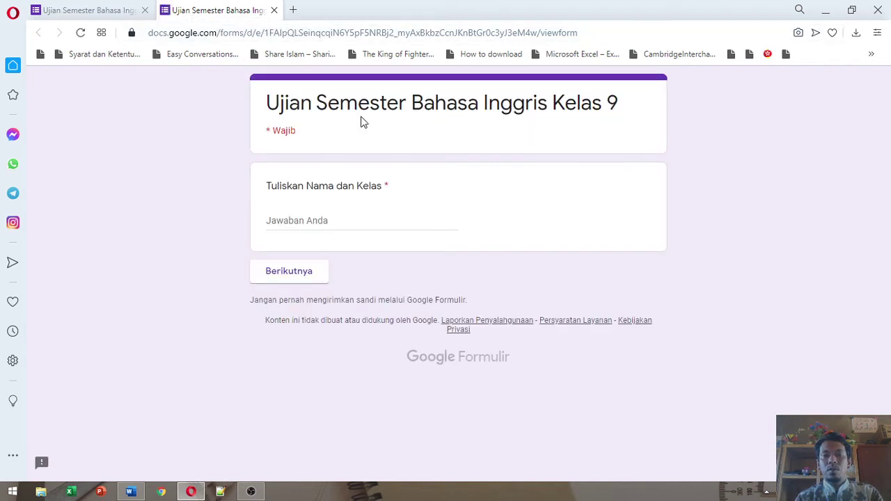
pyautogui.click(75, 10)
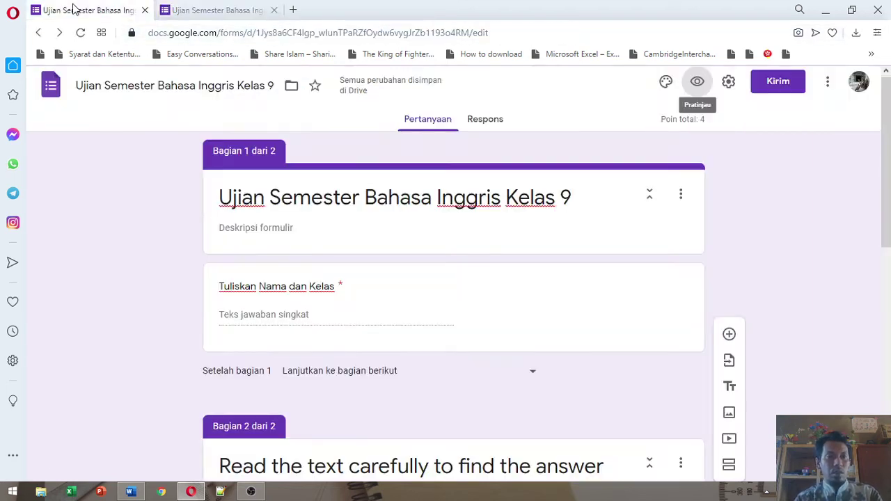
pyautogui.scroll(-8, 127, 320)
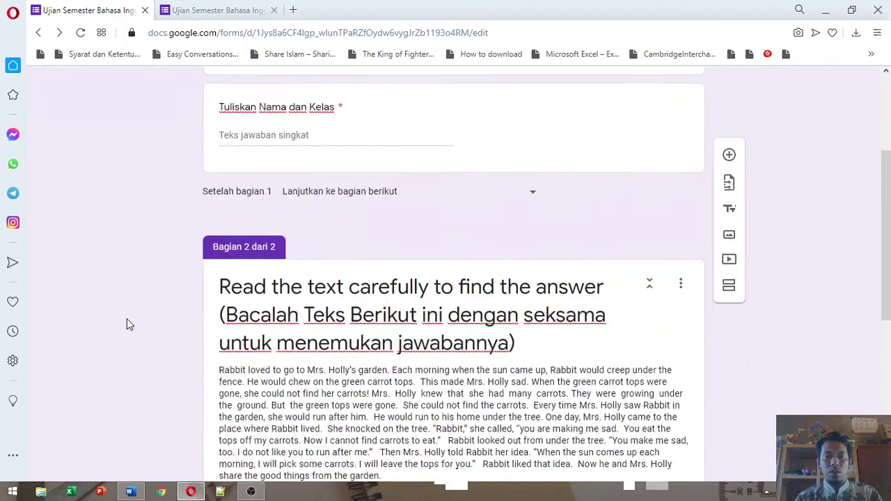
pyautogui.scroll(10, 127, 322)
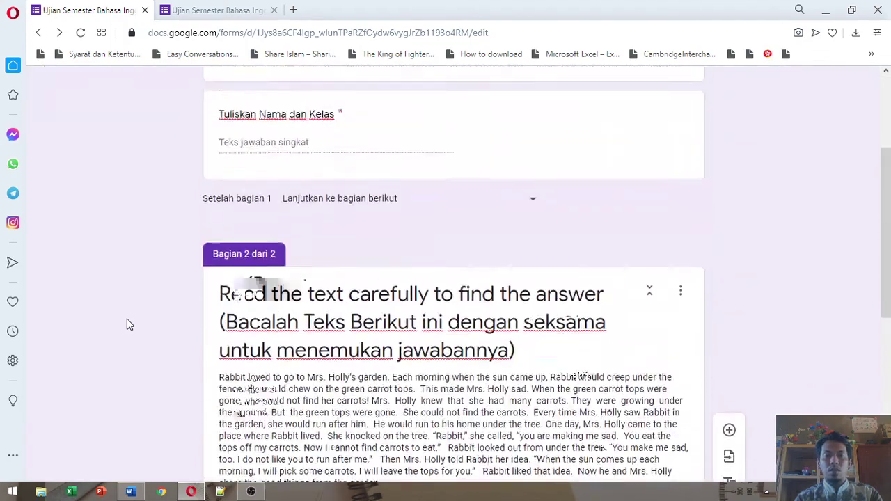
pyautogui.scroll(-3, 128, 322)
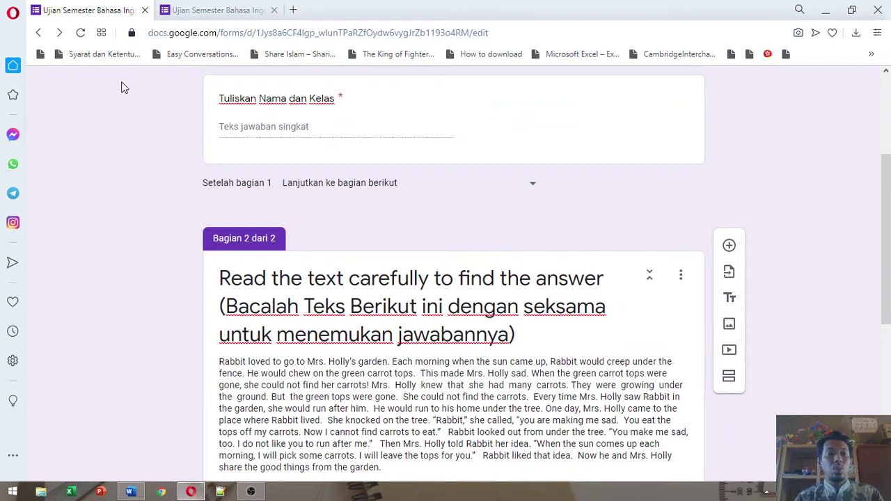
pyautogui.click(195, 12)
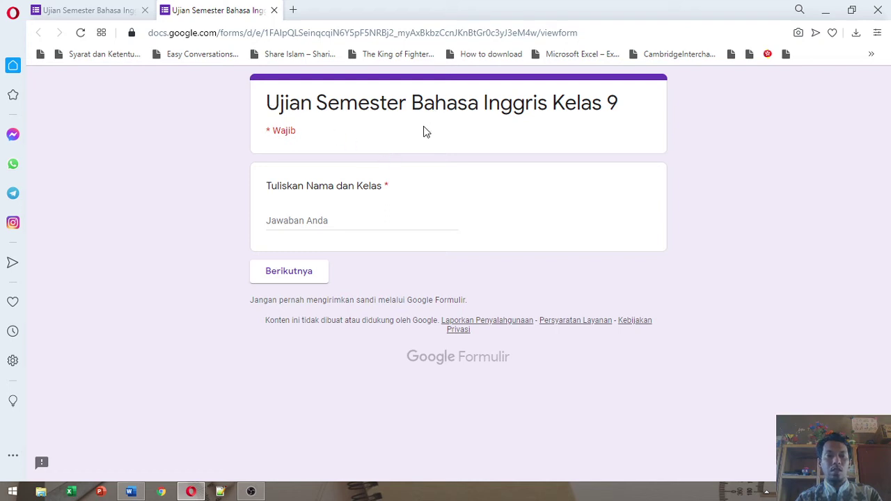
# Fill in the required "Tuliskan Nama dan Kelas" question in the preview with a student's name and "kelas 9.1".
pyautogui.click(345, 216)
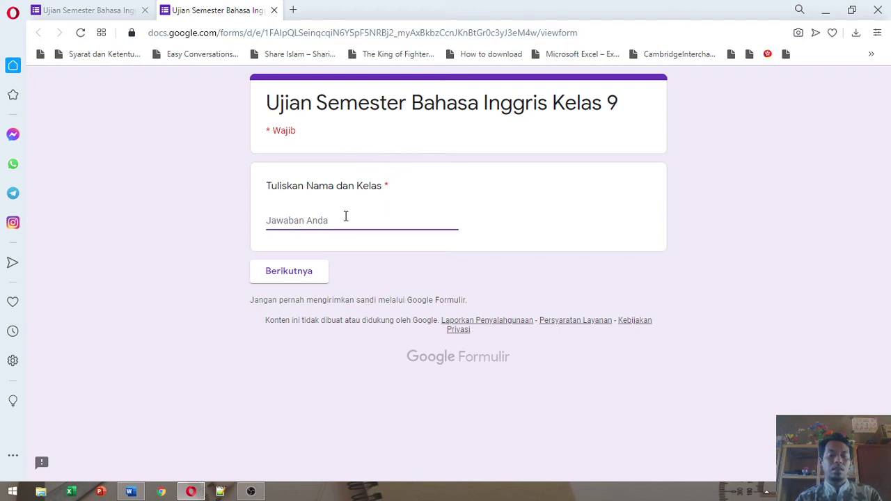
pyautogui.write('helmy kela')
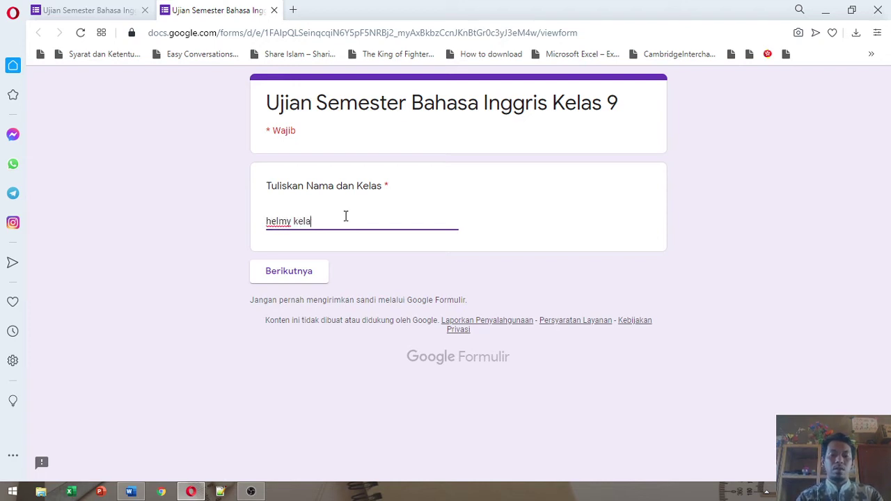
pyautogui.write('s 9.1')
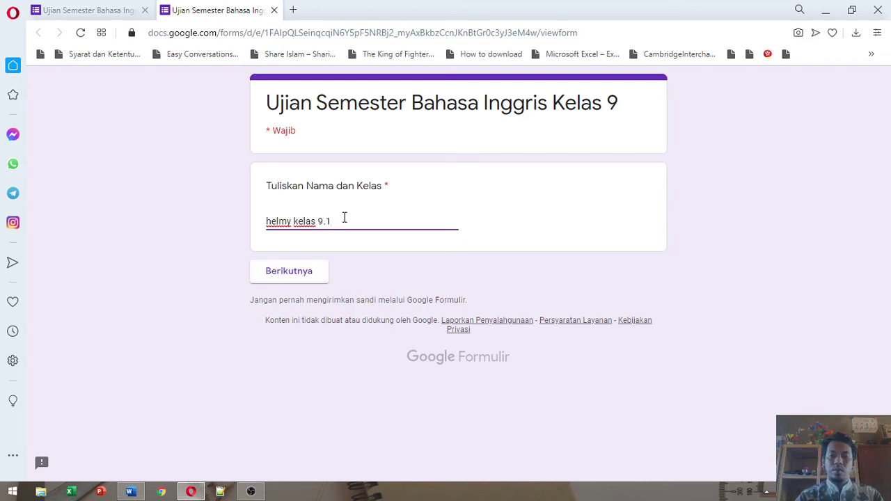
# Clear the name and class answer and try to continue to the next page with the required question blank.
pyautogui.press('BackSpace')
pyautogui.press('BackSpace')
pyautogui.press('BackSpace')
pyautogui.press('BackSpace')
pyautogui.press('BackSpace')
pyautogui.press('BackSpace')
pyautogui.press('BackSpace')
pyautogui.press('BackSpace')
pyautogui.press('BackSpace')
pyautogui.press('BackSpace')
pyautogui.press('BackSpace')
pyautogui.press('BackSpace')
pyautogui.press('BackSpace')
pyautogui.press('BackSpace')
pyautogui.press('BackSpace')
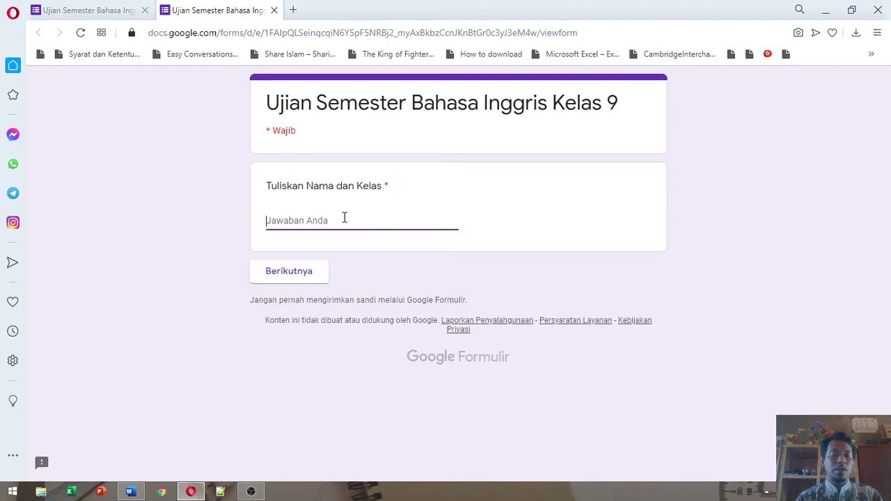
pyautogui.click(149, 235)
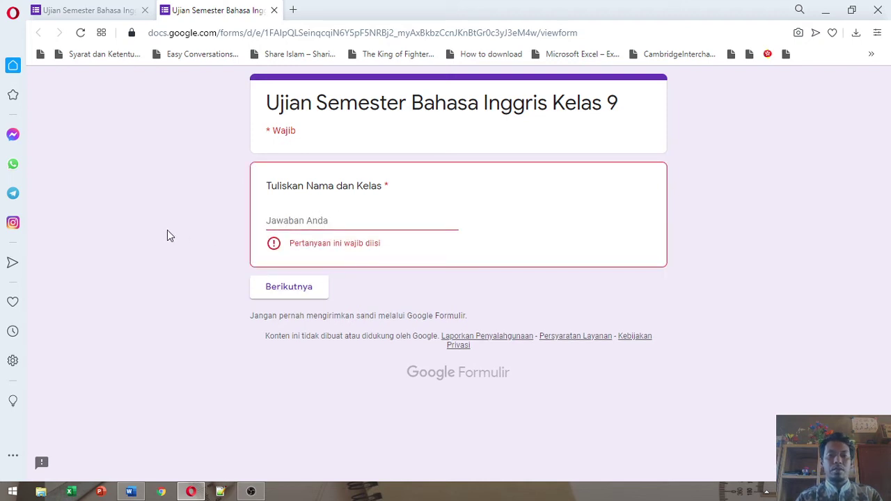
pyautogui.click(278, 289)
pyautogui.click(278, 289)
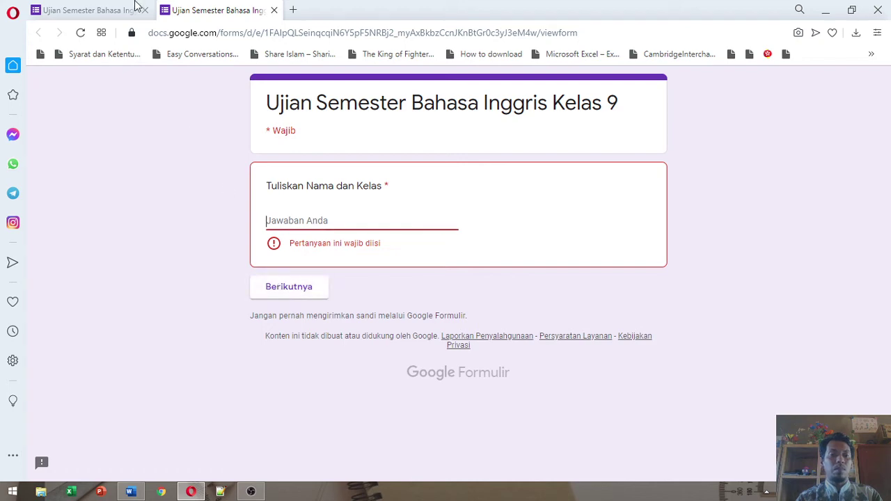
# Check in the editor how the name and class section is separated from the reading passage section.
pyautogui.click(78, 5)
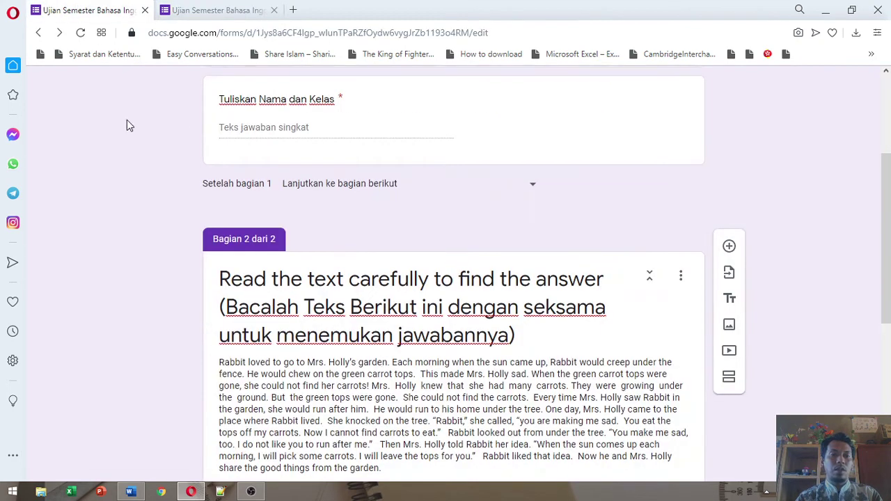
pyautogui.scroll(3, 127, 121)
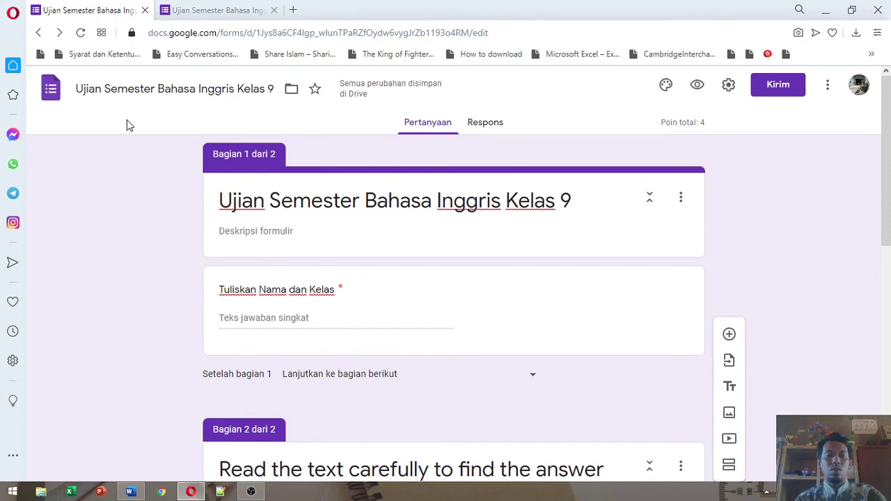
pyautogui.scroll(-3, 126, 121)
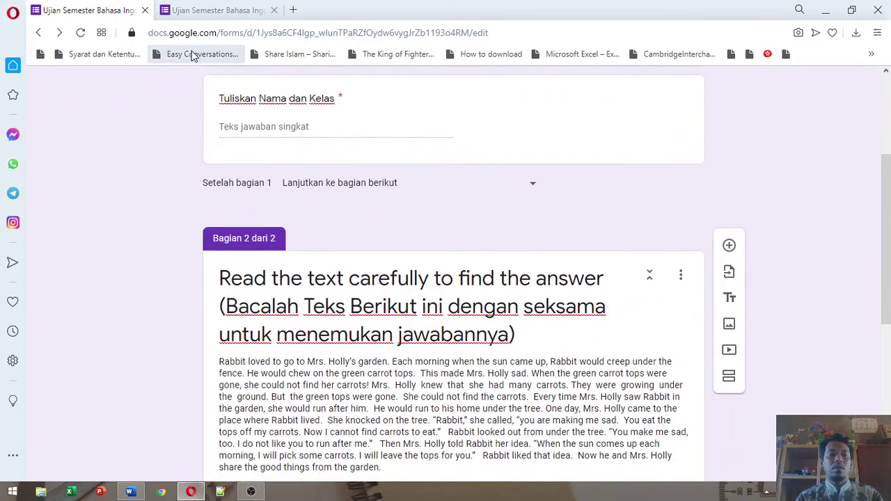
pyautogui.scroll(2, 133, 134)
pyautogui.scroll(1, 135, 135)
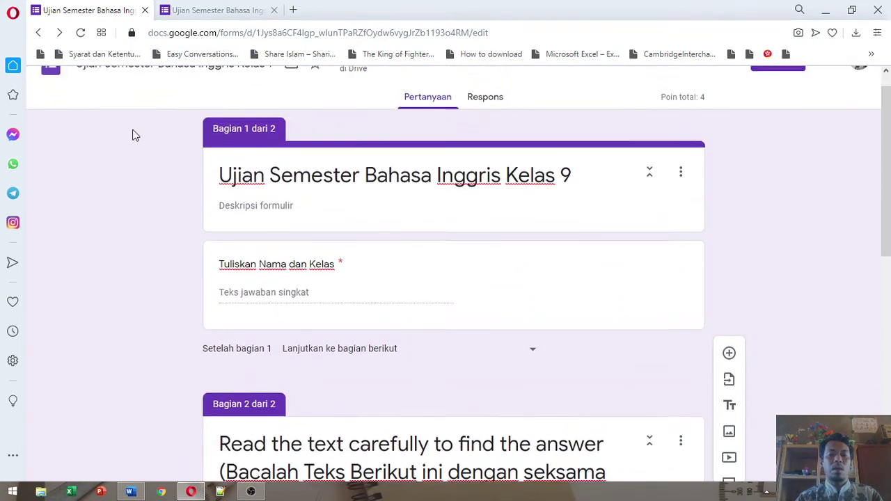
# Answer the name and class question in the preview with a student's name and "9.1", and continue to the reading passage page.
pyautogui.click(210, 10)
pyautogui.click(311, 199)
pyautogui.write('helmy 9.1')
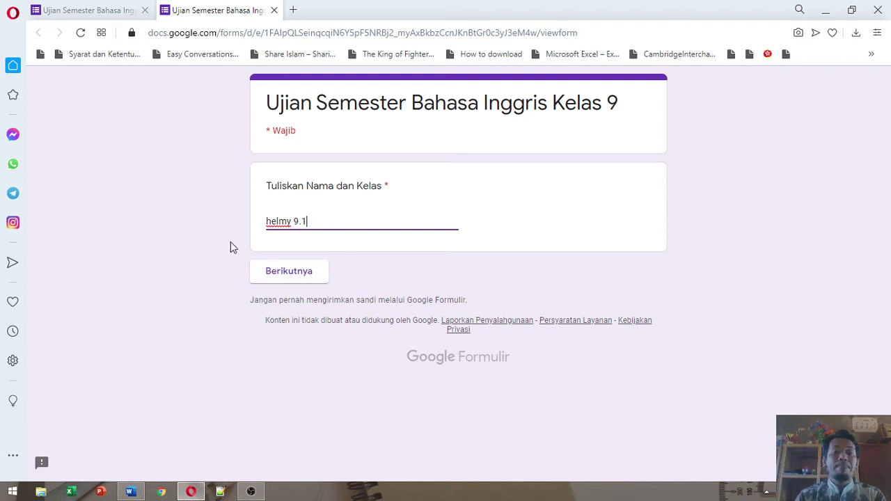
pyautogui.click(297, 282)
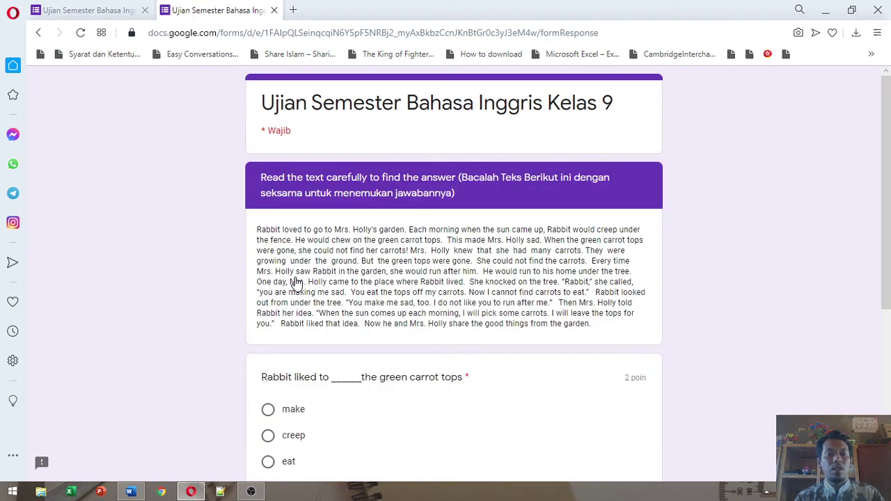
# Examine the preview's reading passage page and its two questions, comparing the page split with the sections in the editor.
pyautogui.click(76, 9)
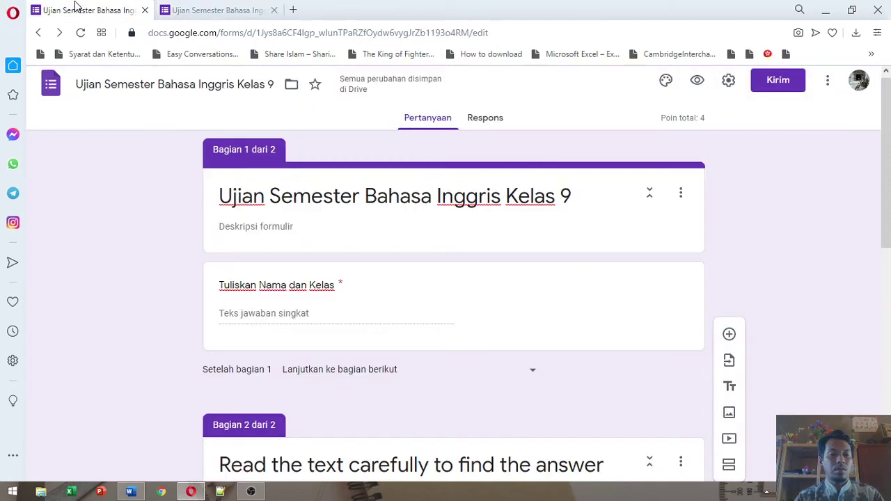
pyautogui.click(186, 11)
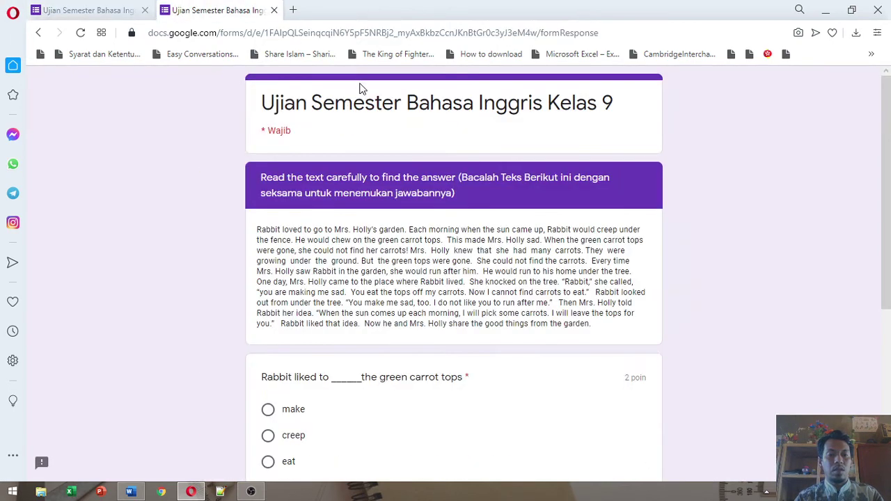
pyautogui.scroll(-1, 429, 259)
pyautogui.scroll(-1, 429, 260)
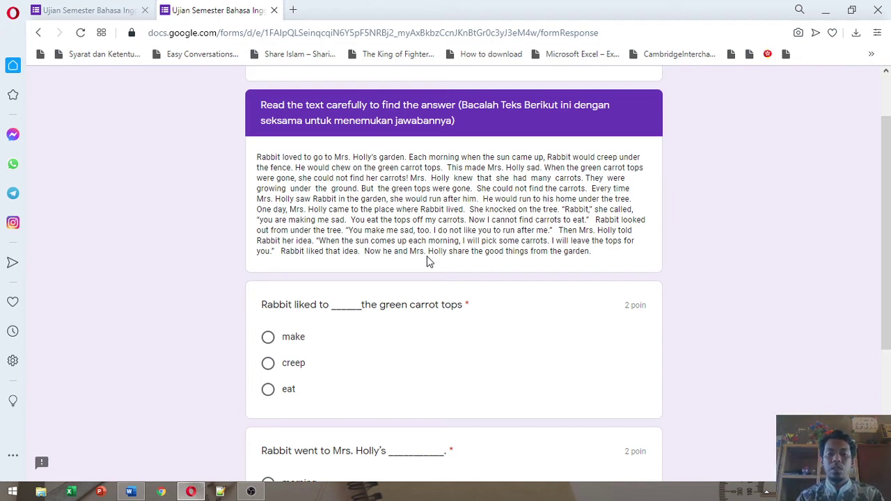
pyautogui.scroll(1, 429, 261)
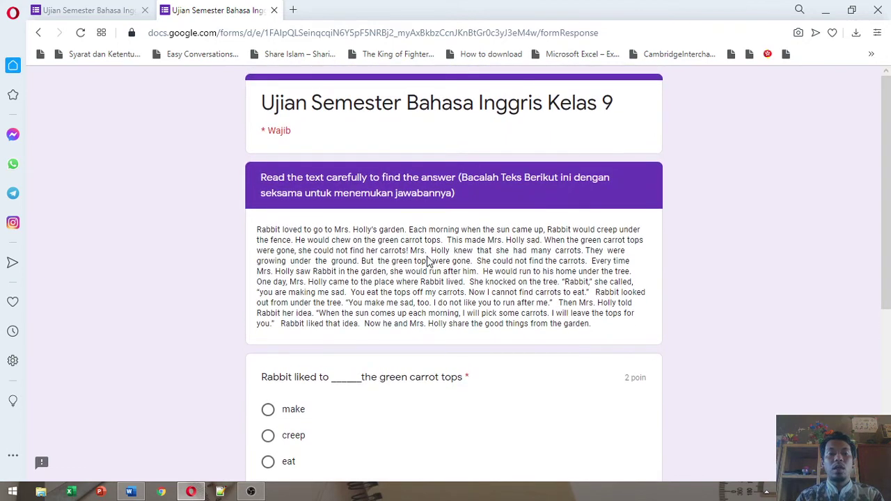
pyautogui.click(51, 7)
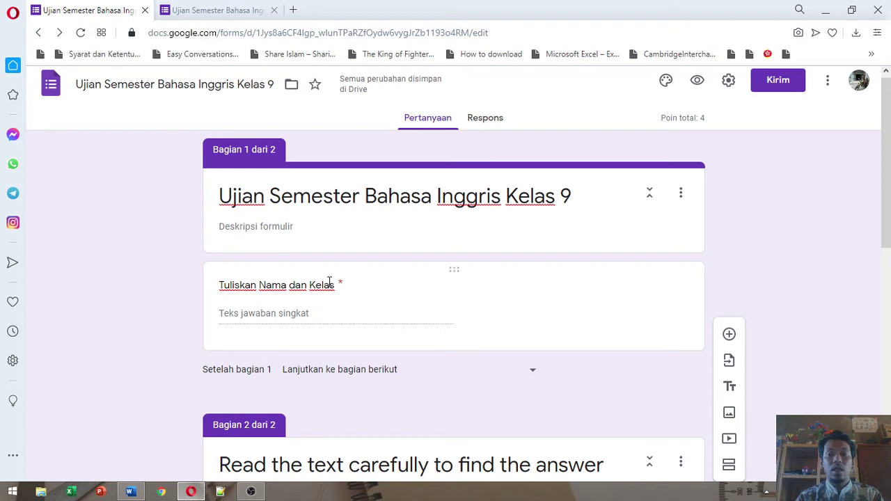
pyautogui.click(216, 10)
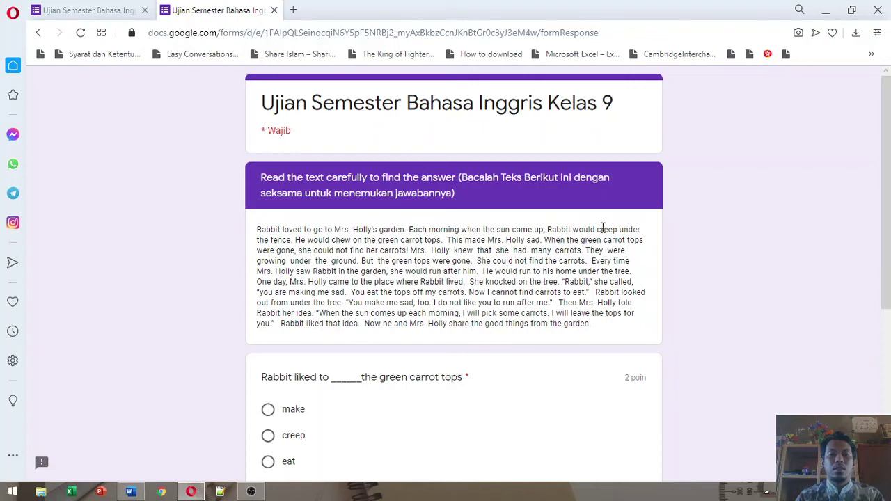
pyautogui.scroll(-2, 603, 228)
pyautogui.scroll(-2, 603, 229)
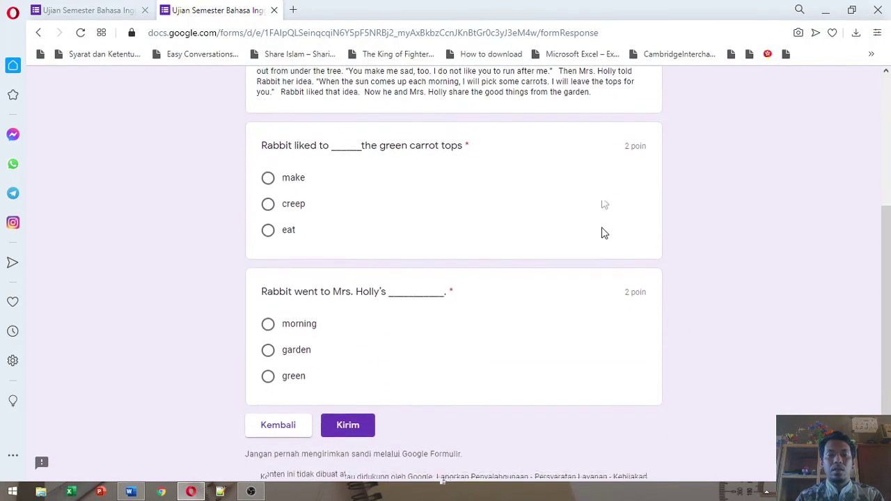
pyautogui.scroll(1, 603, 233)
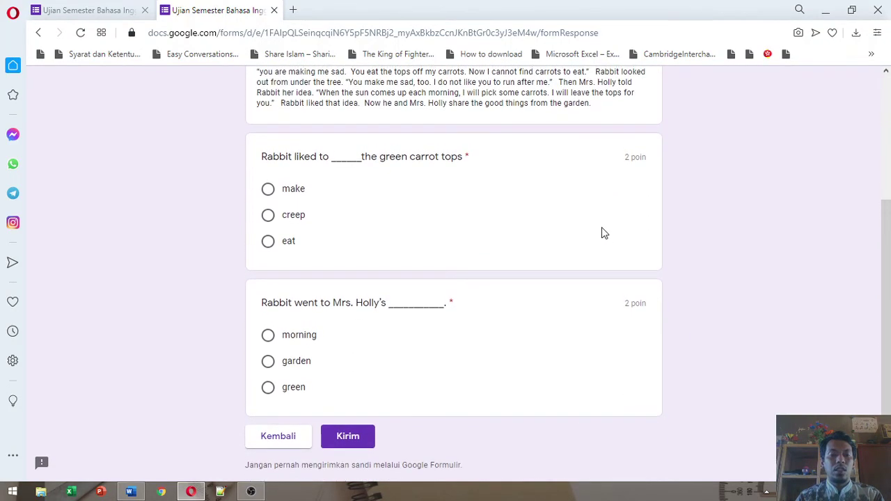
pyautogui.scroll(1, 603, 234)
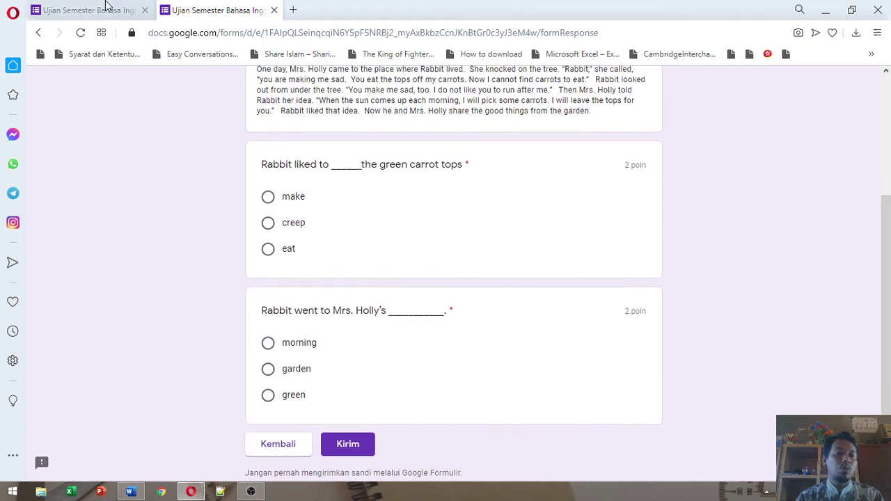
# Compare the order of the two multiple-choice questions in the editor's second section with their order on the preview page.
pyautogui.click(83, 12)
pyautogui.scroll(-3, 99, 263)
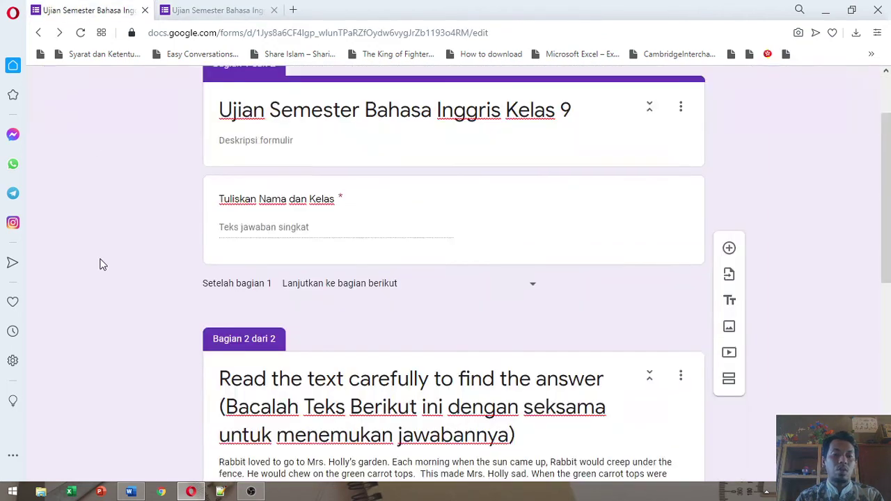
pyautogui.scroll(-3, 99, 263)
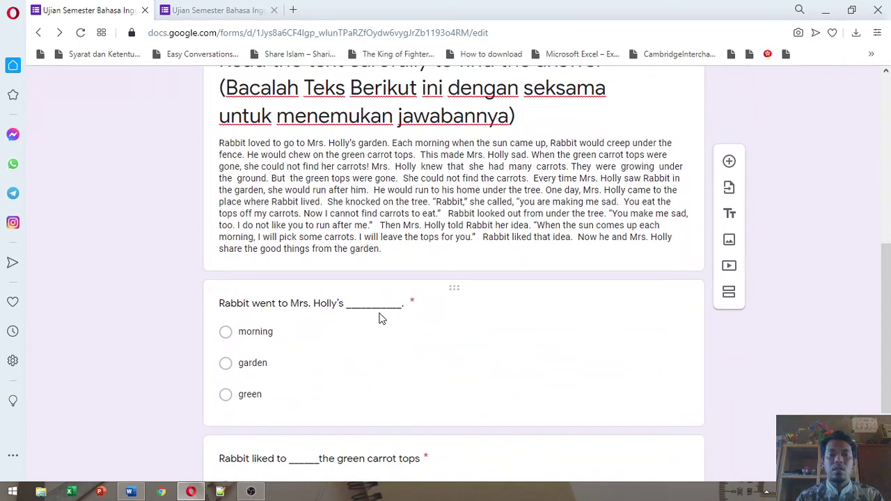
pyautogui.scroll(2, 379, 318)
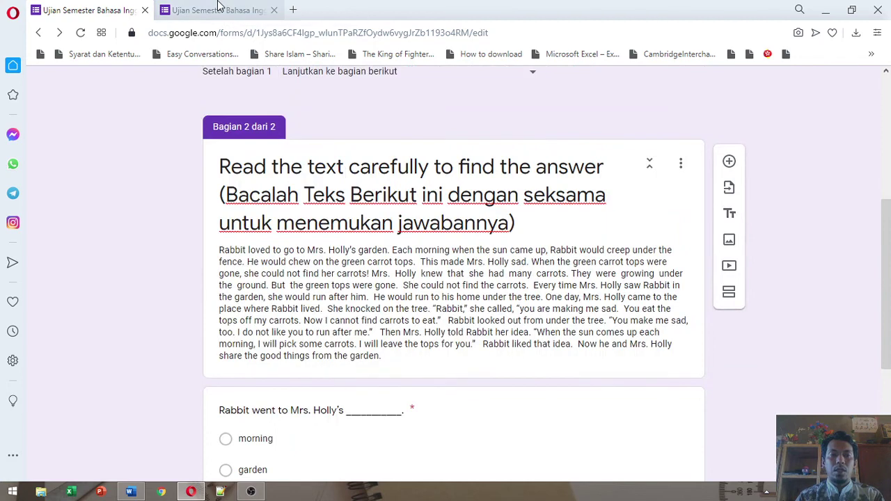
pyautogui.click(217, 10)
pyautogui.scroll(3, 450, 159)
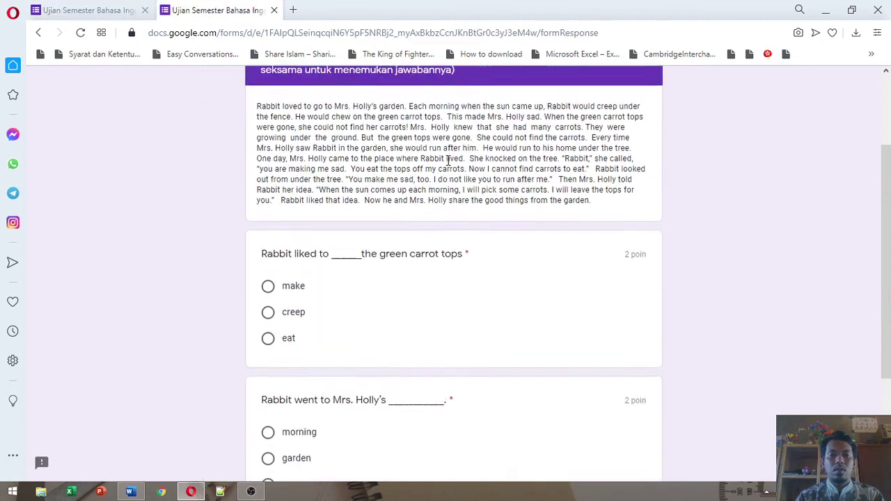
pyautogui.scroll(-2, 449, 161)
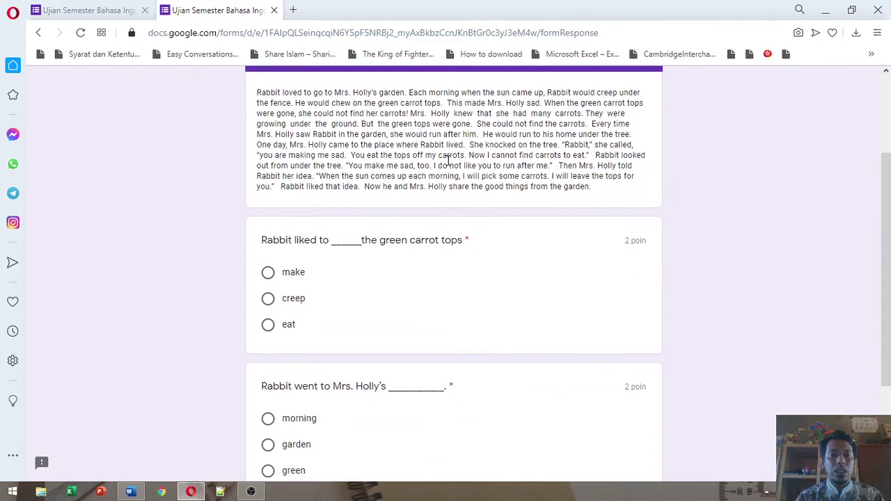
pyautogui.scroll(-2, 449, 165)
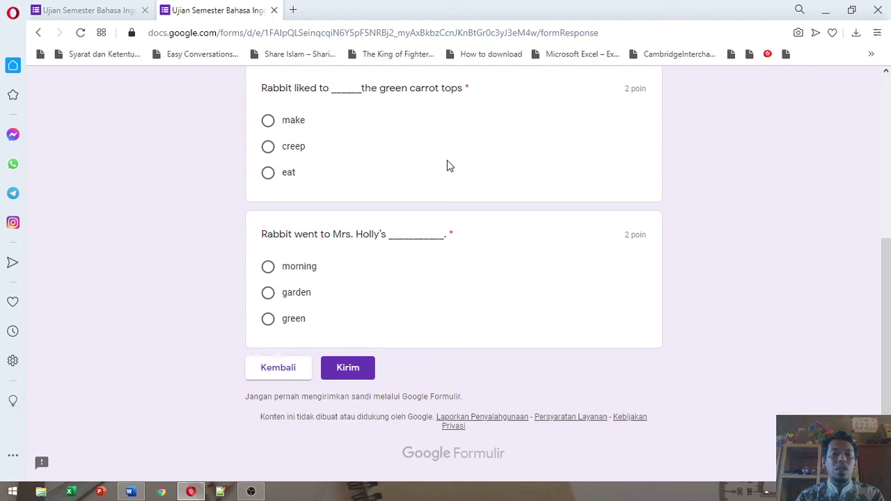
pyautogui.scroll(1, 447, 165)
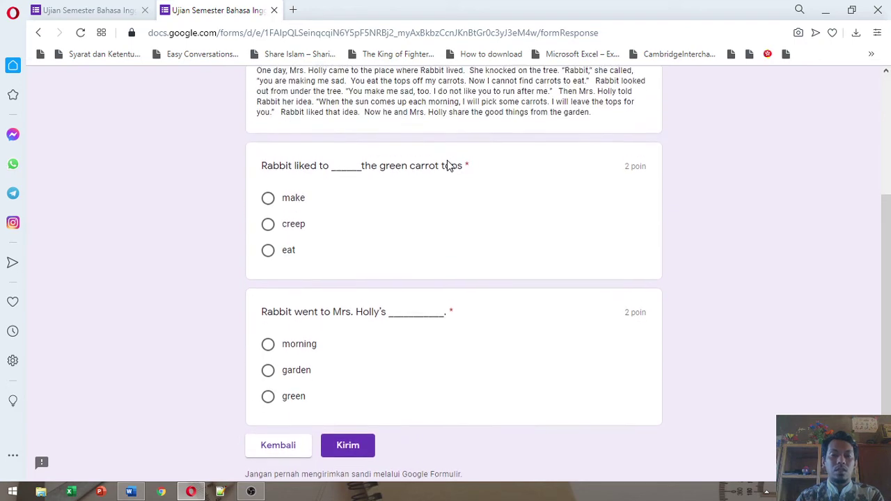
pyautogui.scroll(1, 449, 165)
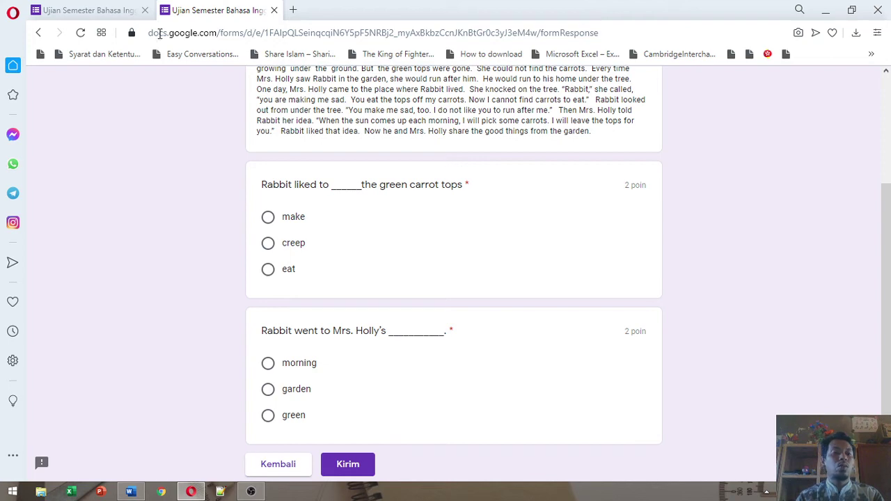
pyautogui.click(83, 14)
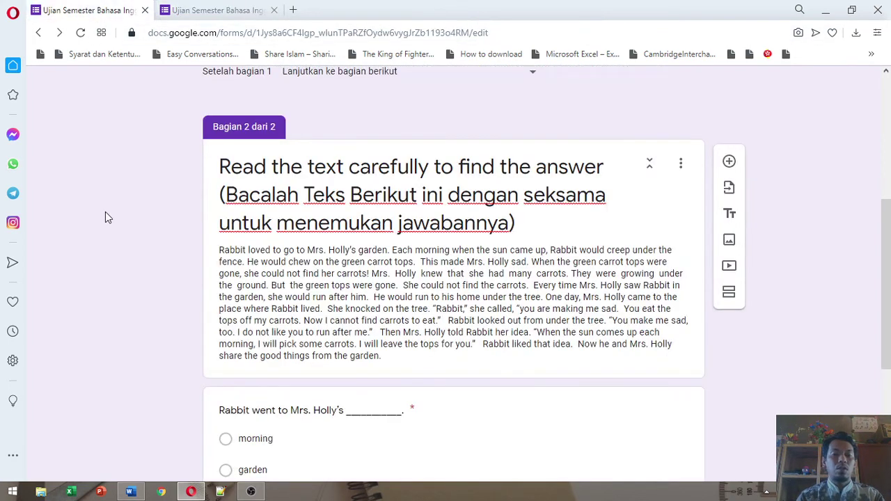
pyautogui.scroll(-3, 148, 350)
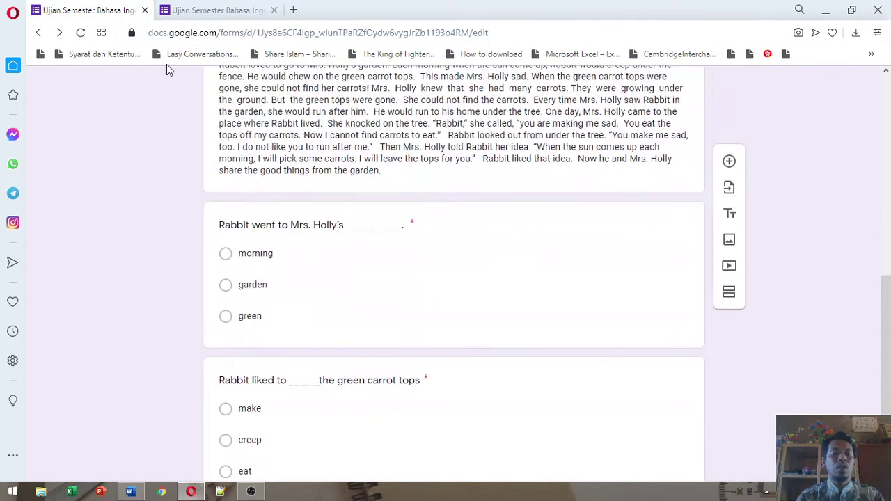
pyautogui.click(213, 11)
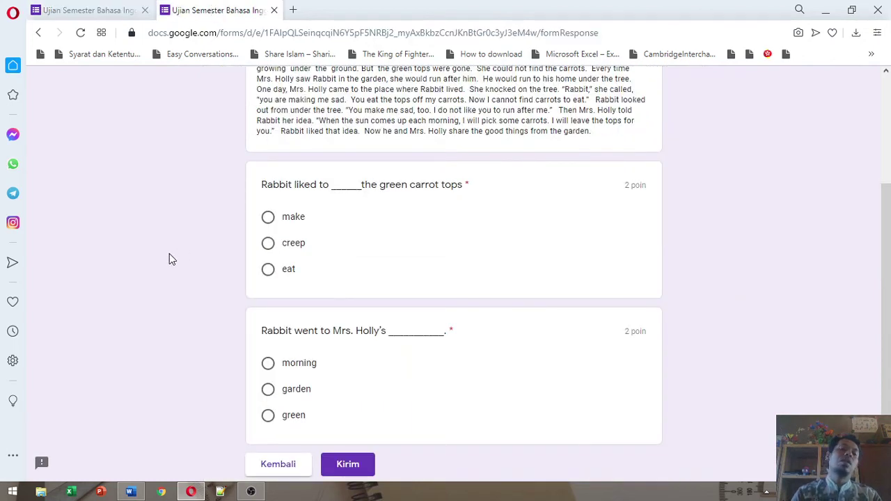
pyautogui.scroll(3, 169, 254)
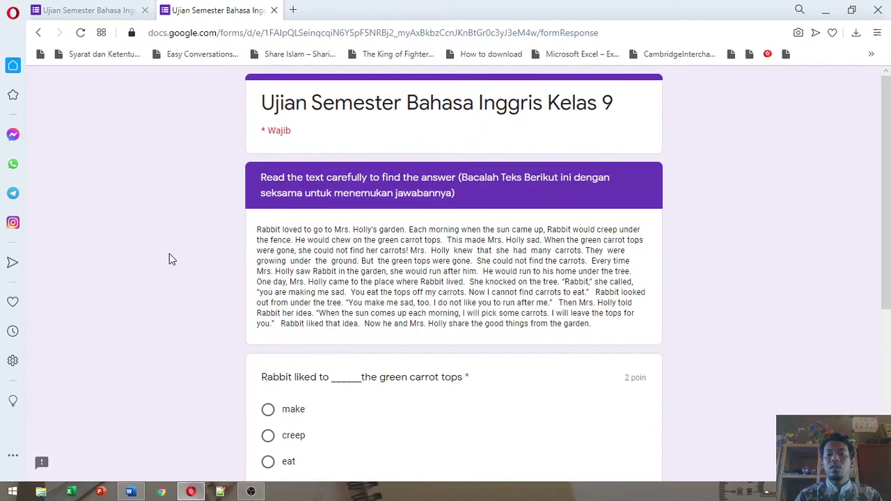
pyautogui.scroll(-1, 172, 259)
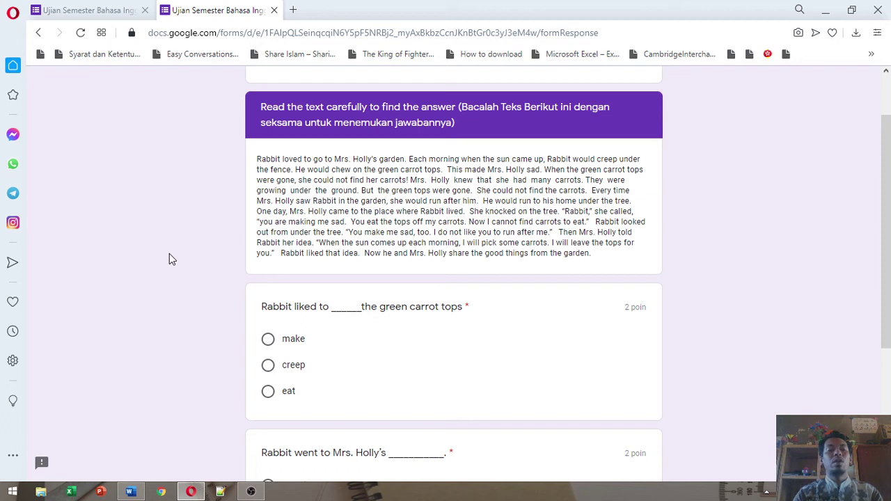
pyautogui.scroll(-3, 169, 254)
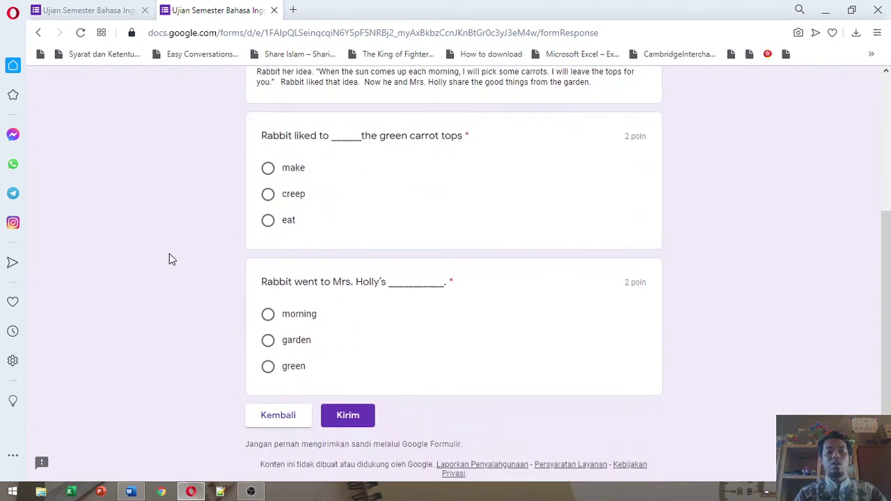
# Answer the preview's carrot tops question with "eat" and the Mrs. Holly's question with "garden".
pyautogui.scroll(1, 169, 259)
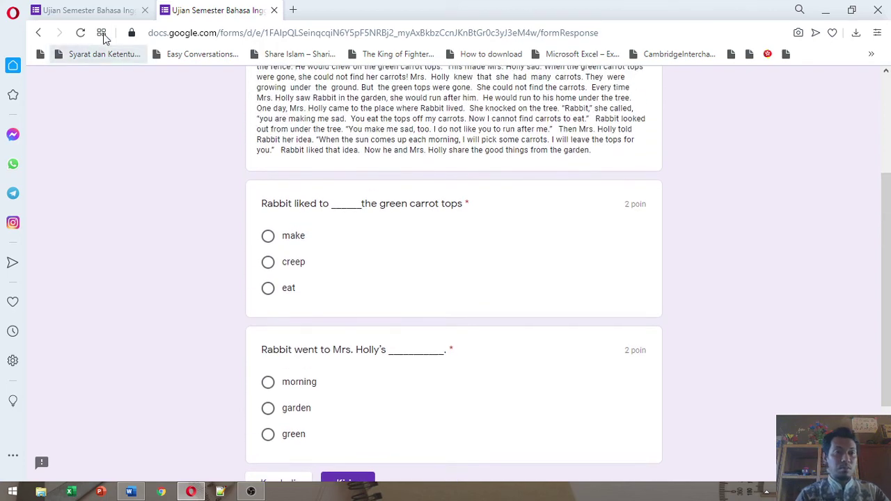
pyautogui.scroll(-2, 416, 220)
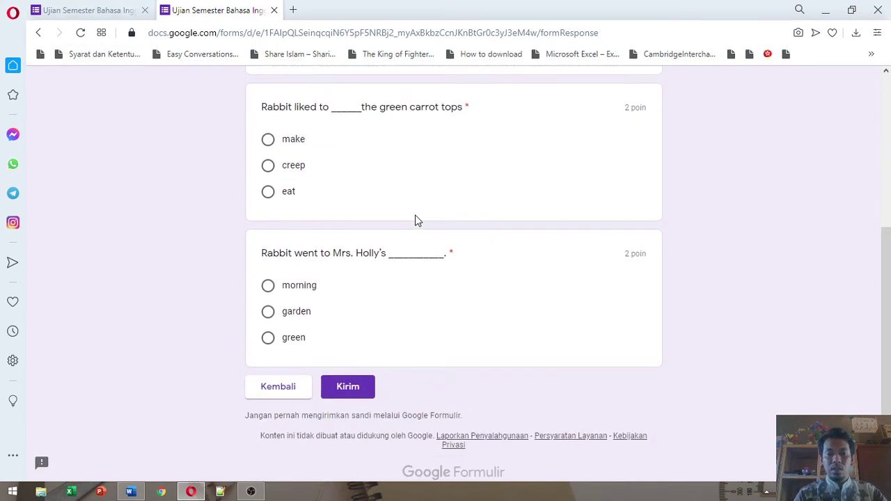
pyautogui.click(271, 167)
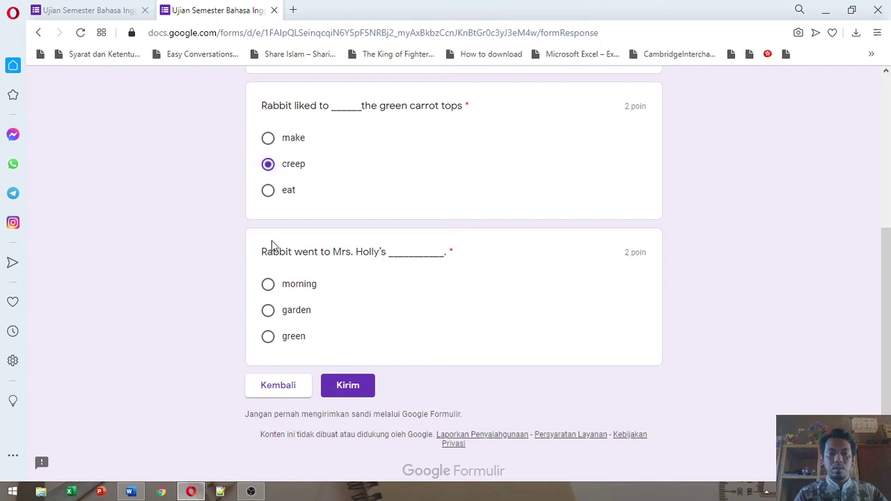
pyautogui.click(268, 194)
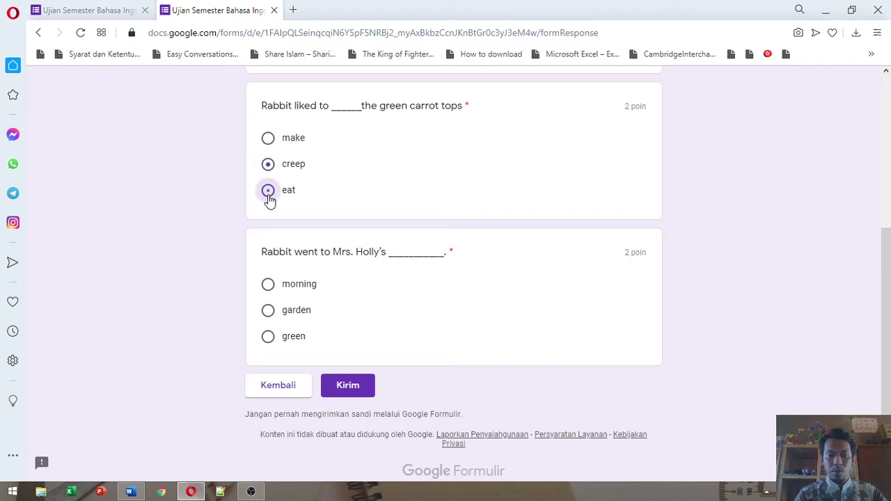
pyautogui.click(269, 313)
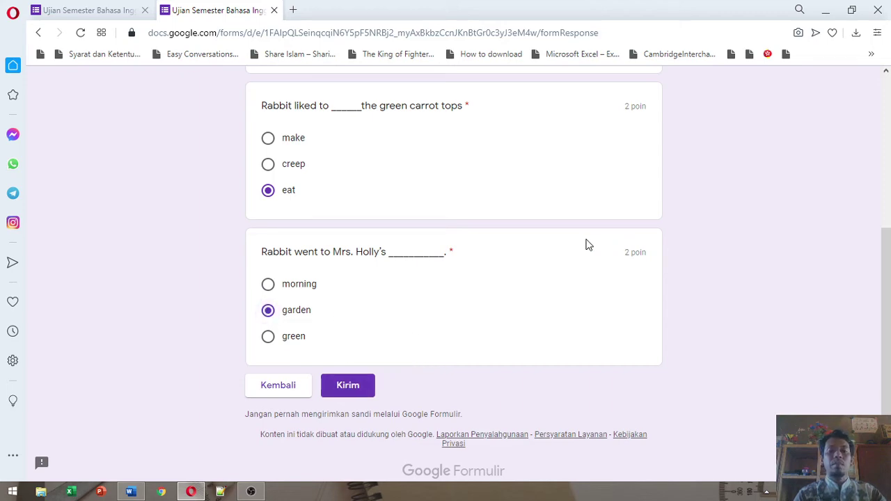
pyautogui.scroll(4, 588, 245)
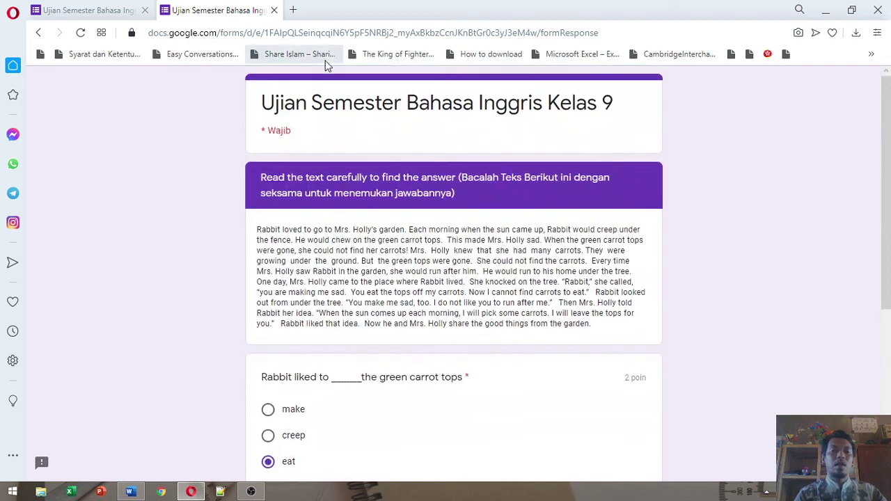
# Check the quiz's collected responses in the form editor and return to its questions.
pyautogui.click(95, 11)
pyautogui.scroll(10, 157, 147)
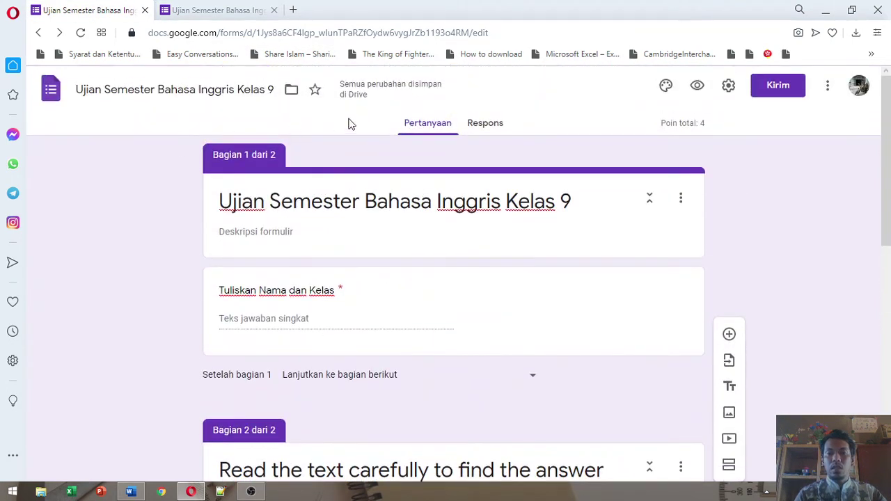
pyautogui.click(487, 133)
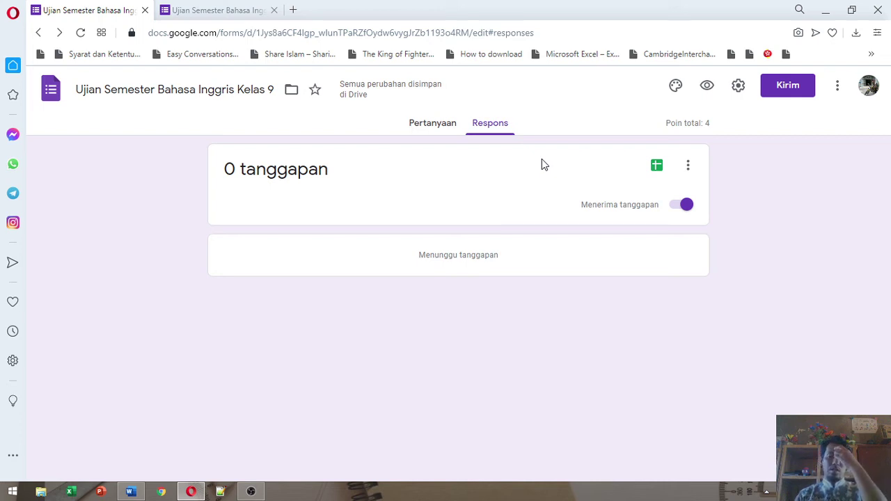
pyautogui.click(437, 124)
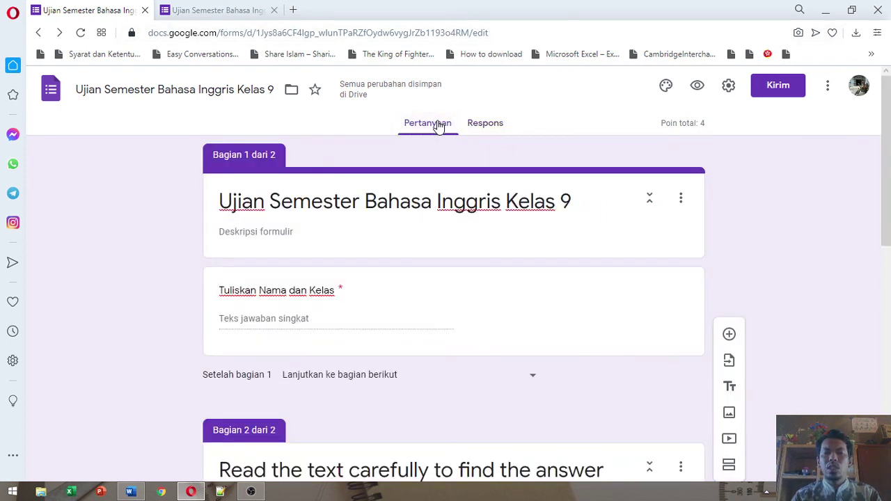
# Review the name and class section and the reading passage section in the editor.
pyautogui.scroll(-3, 437, 125)
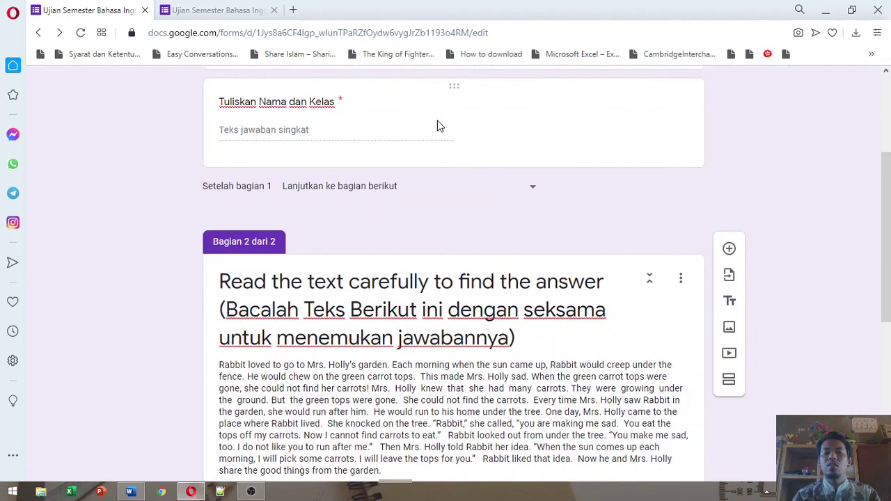
pyautogui.scroll(3, 437, 126)
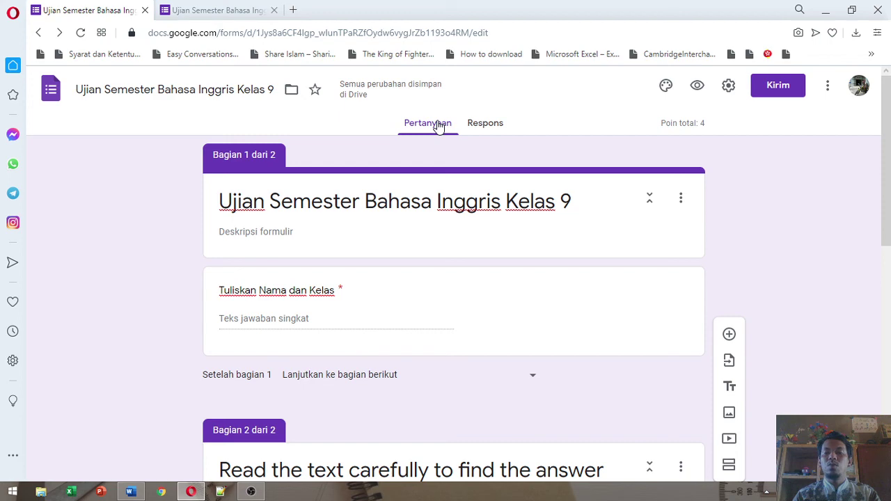
pyautogui.scroll(-2, 437, 126)
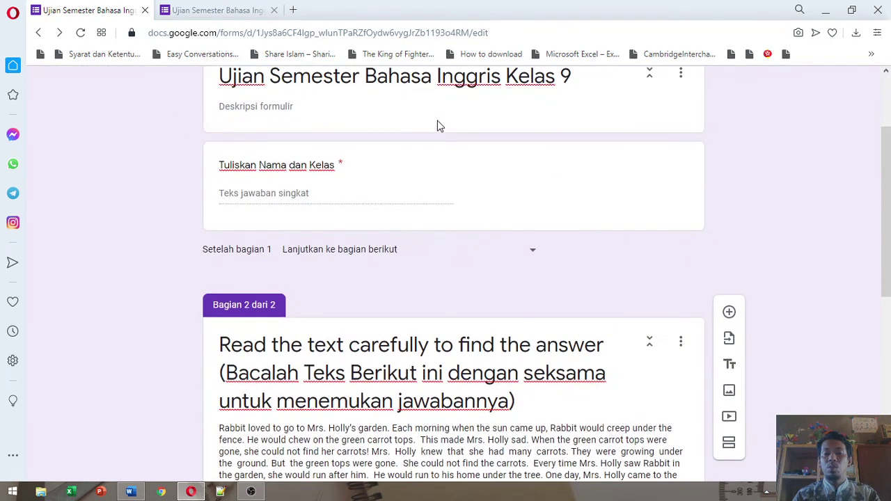
pyautogui.scroll(-1, 437, 125)
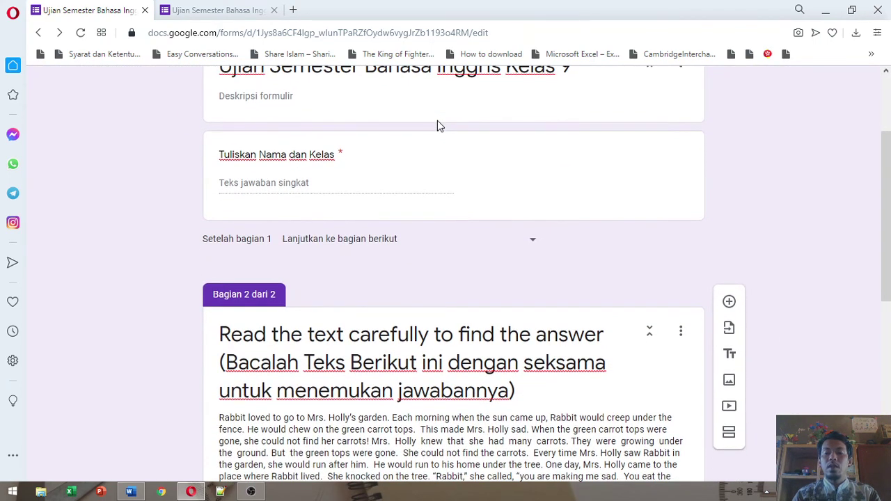
pyautogui.scroll(-1, 437, 125)
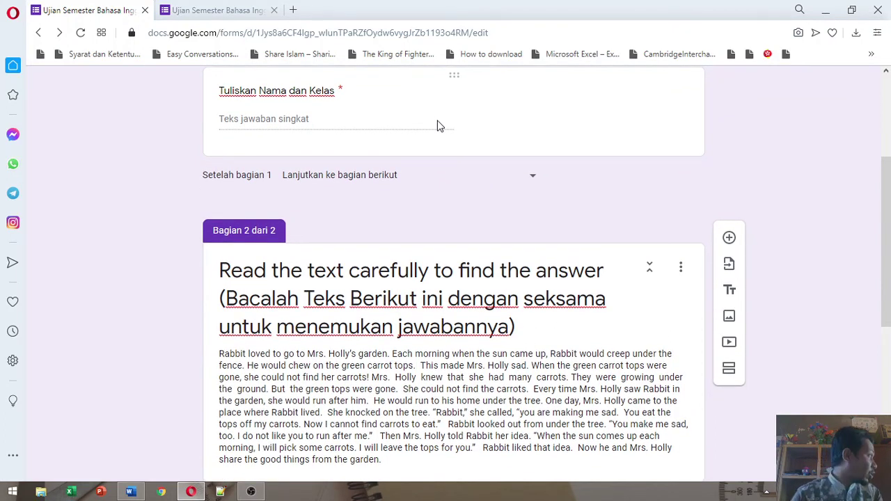
pyautogui.scroll(-1, 439, 125)
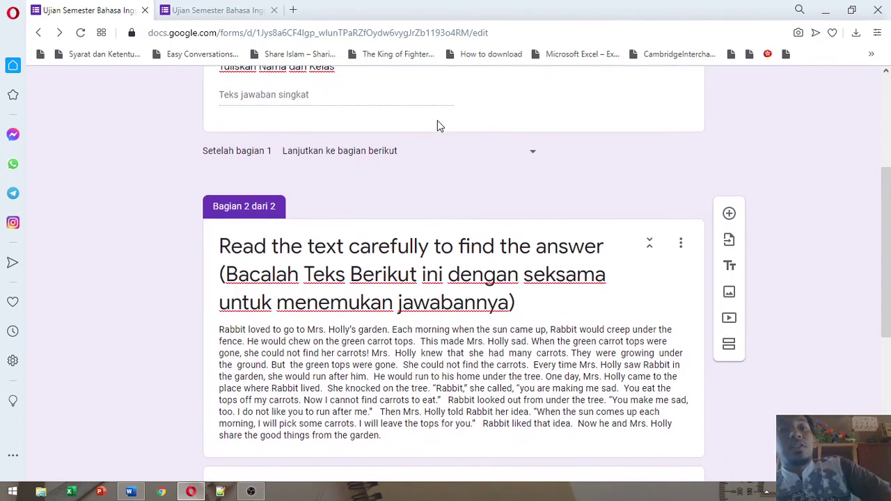
pyautogui.scroll(1, 440, 126)
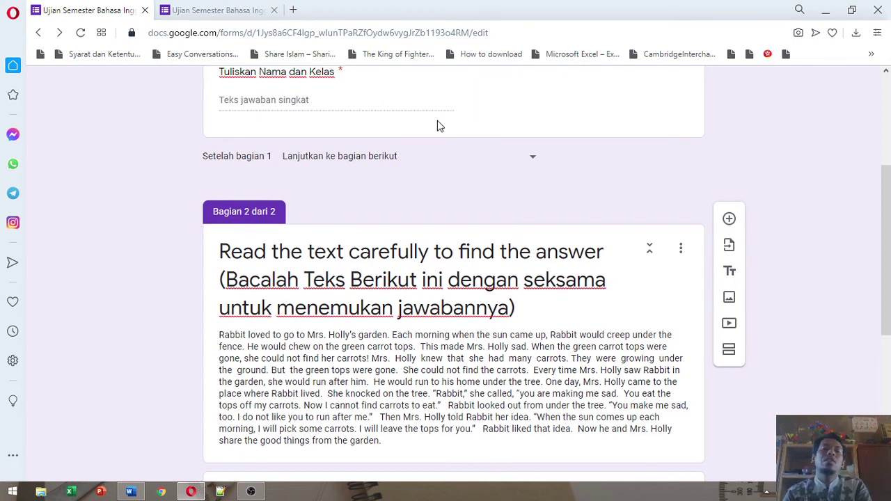
pyautogui.scroll(2, 438, 126)
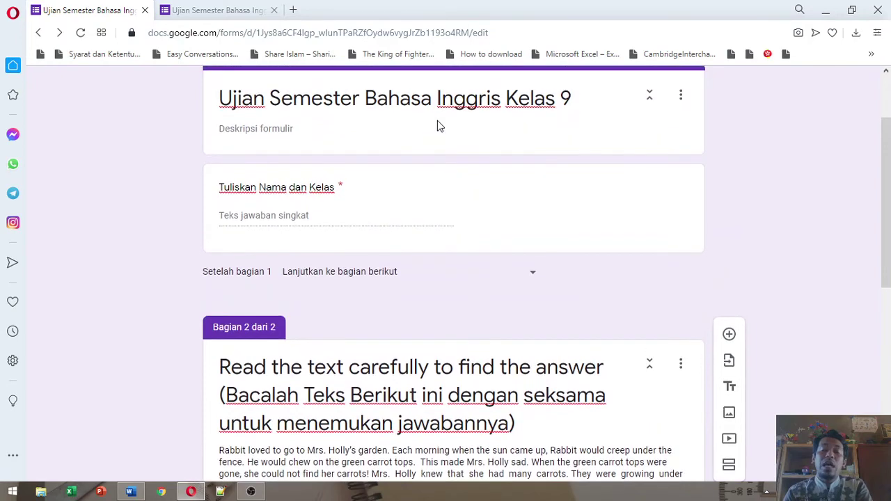
pyautogui.scroll(2, 439, 126)
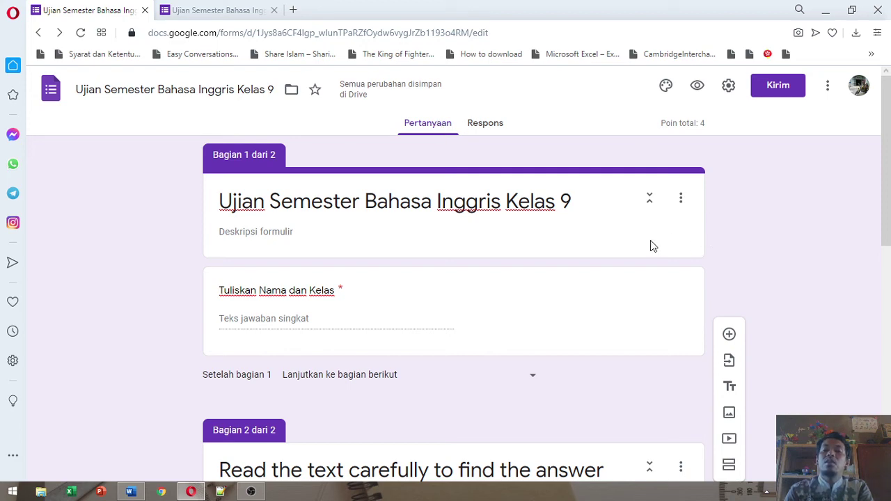
pyautogui.scroll(-3, 651, 245)
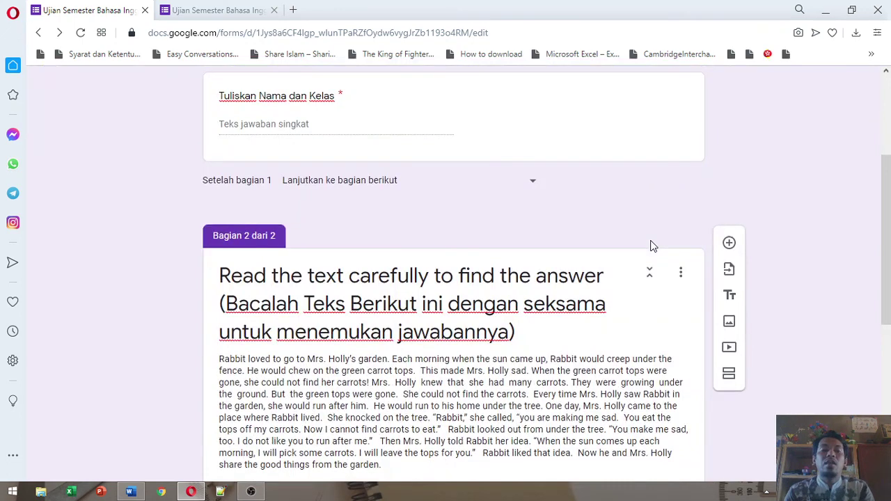
pyautogui.scroll(3, 651, 245)
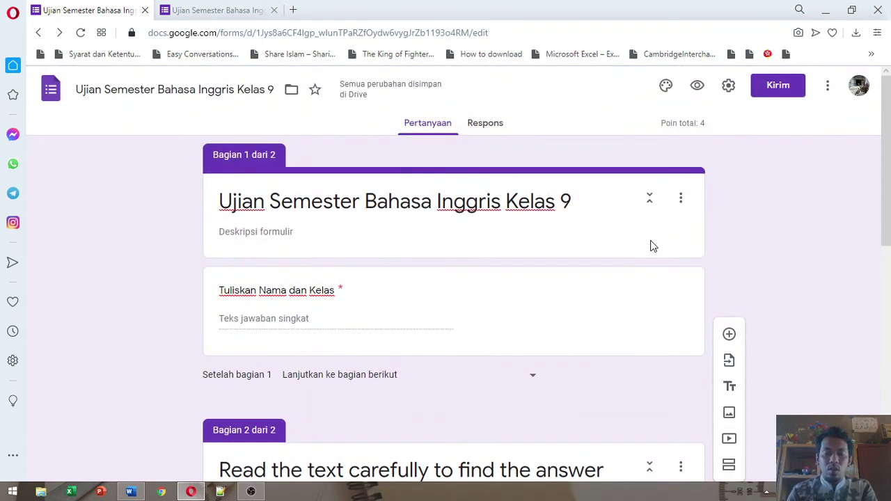
# Look at the responses view again, and go over the question sections down to the first multiple-choice question.
pyautogui.click(488, 126)
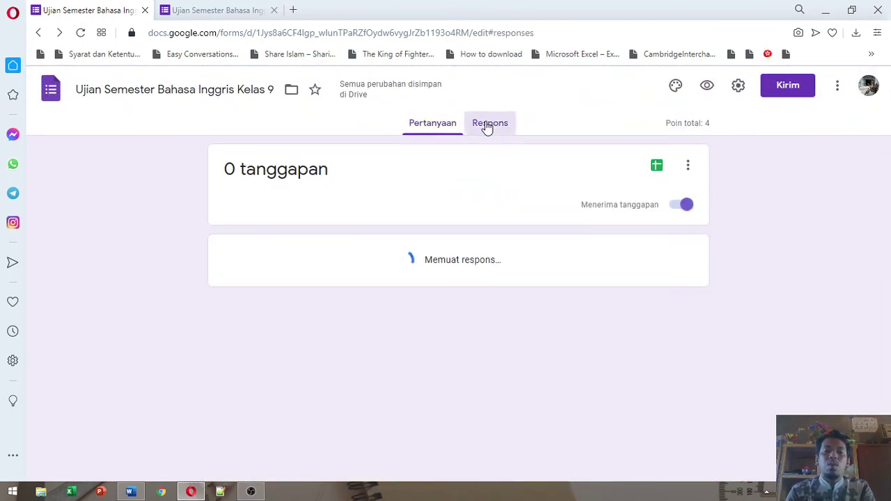
pyautogui.click(435, 127)
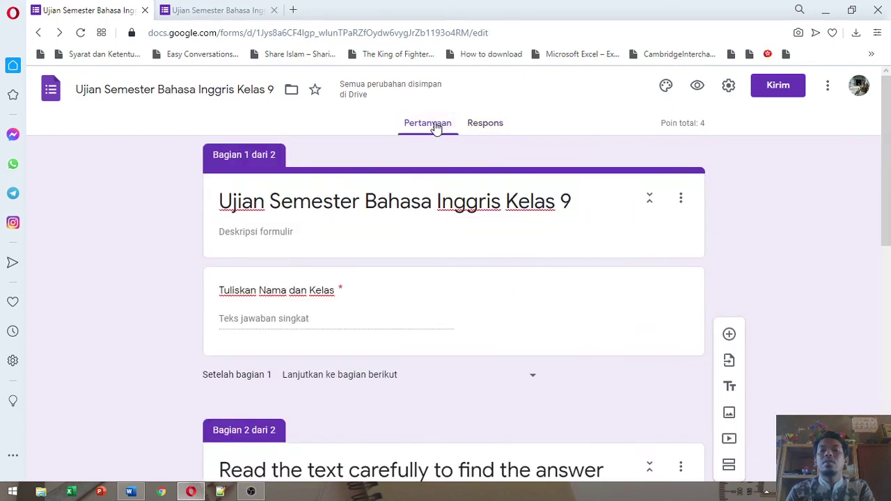
pyautogui.scroll(-2, 451, 302)
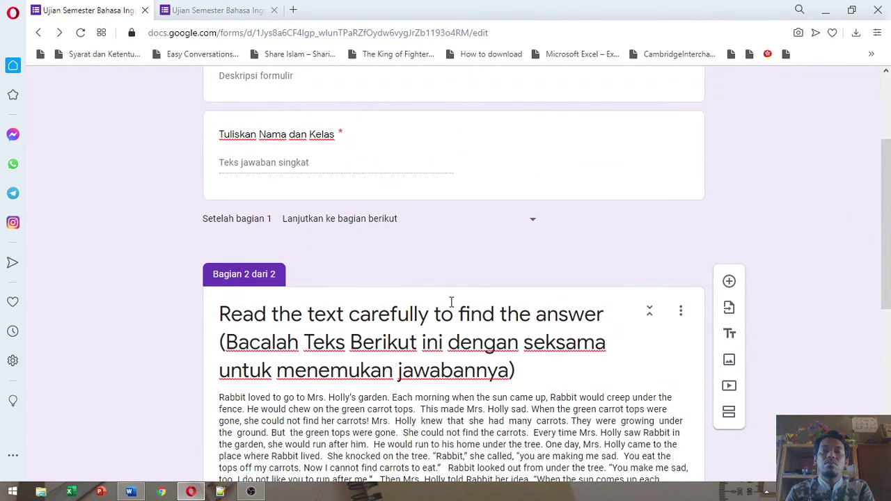
pyautogui.scroll(1, 451, 302)
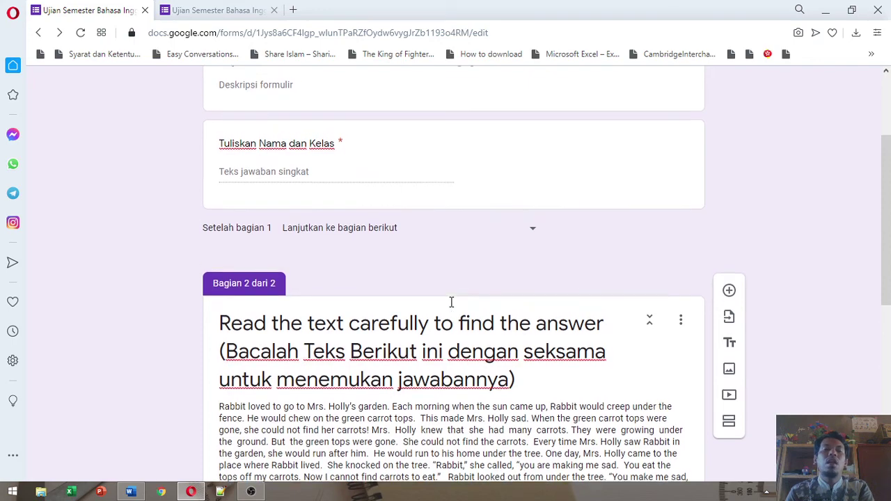
pyautogui.scroll(-4, 451, 301)
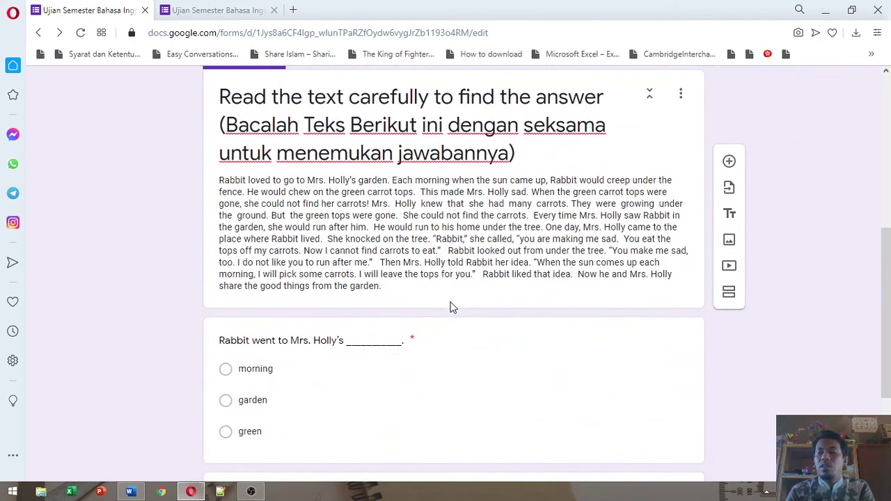
pyautogui.scroll(5, 451, 308)
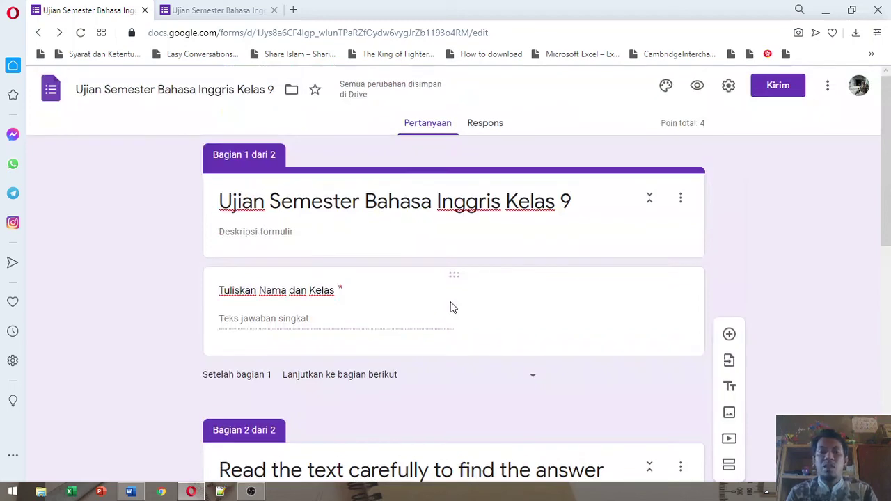
# Look at the answered preview page once more and review the editor's two multiple-choice questions.
pyautogui.click(219, 13)
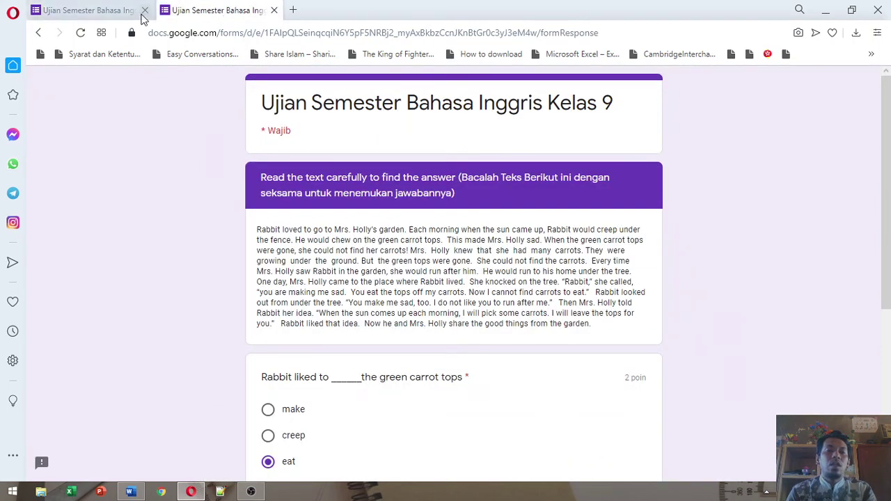
pyautogui.click(92, 14)
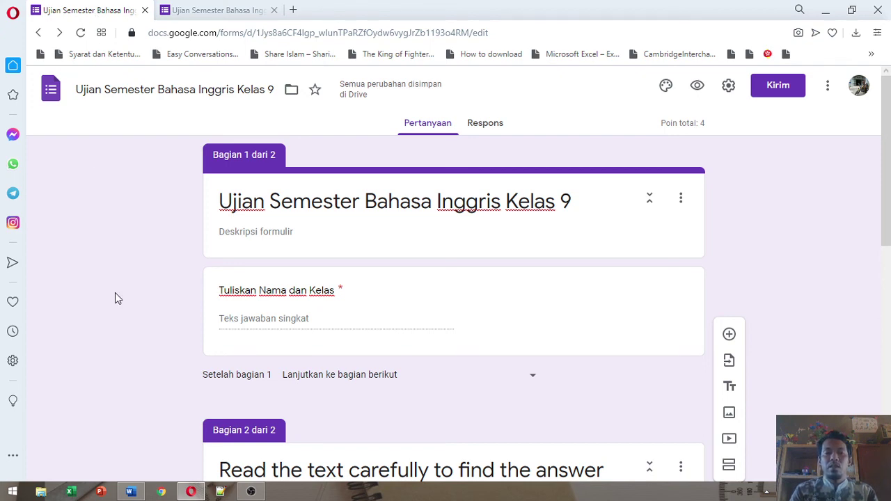
pyautogui.scroll(-6, 116, 299)
pyautogui.scroll(-2, 116, 298)
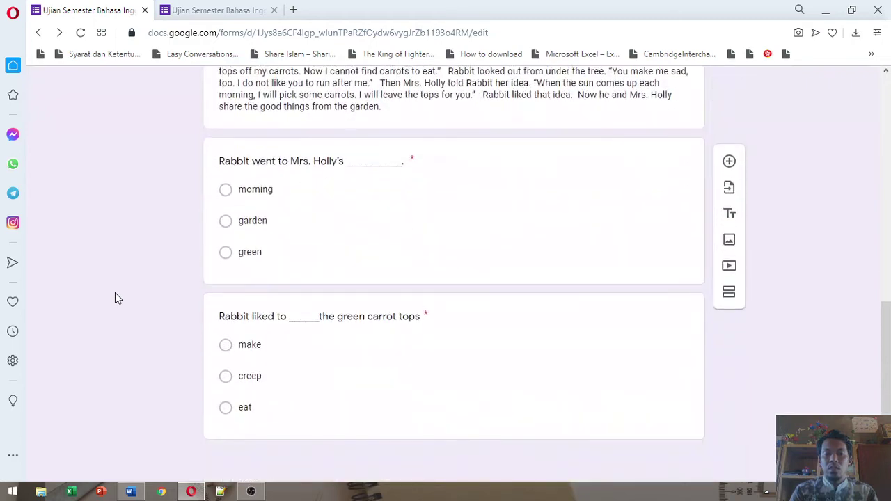
pyautogui.scroll(10, 116, 298)
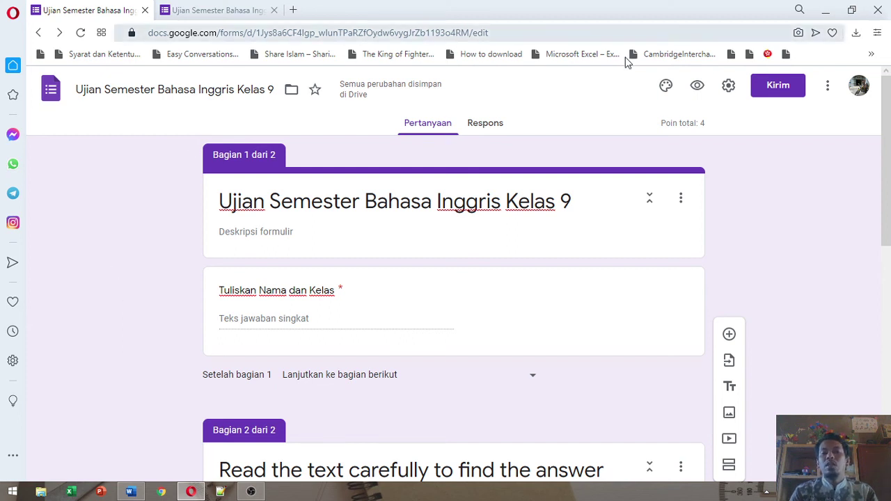
# Open the form's sending options, view the HTML embed option, and generate a shortened URL for the form link.
pyautogui.click(799, 85)
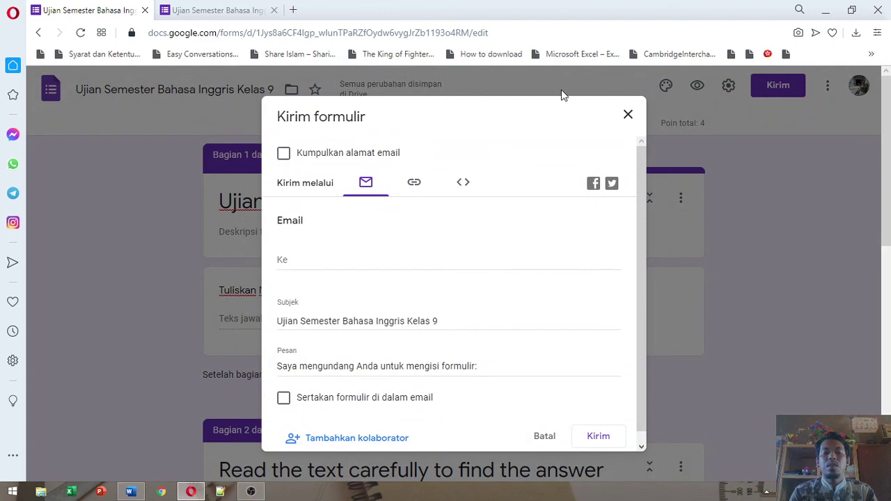
pyautogui.click(413, 185)
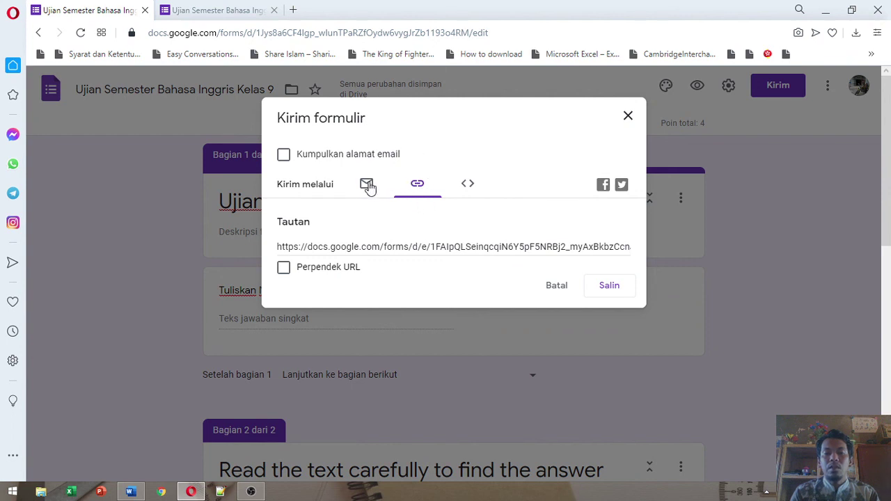
pyautogui.click(468, 186)
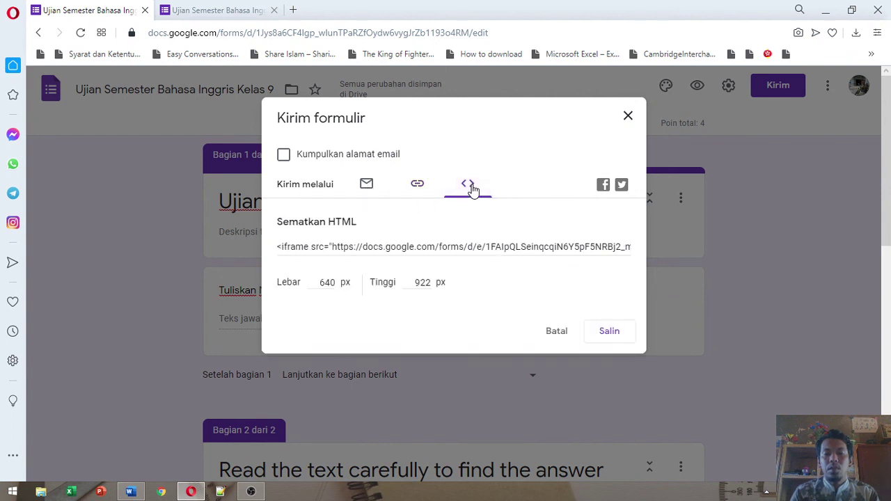
pyautogui.click(418, 186)
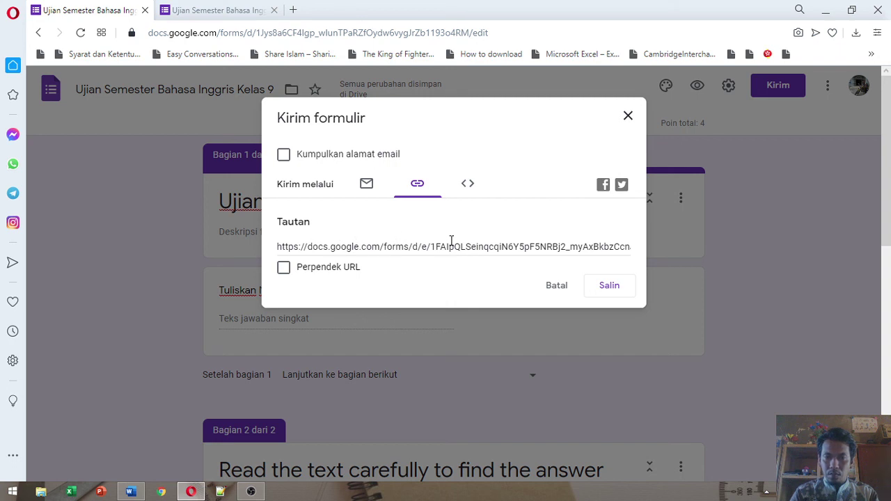
pyautogui.click(282, 269)
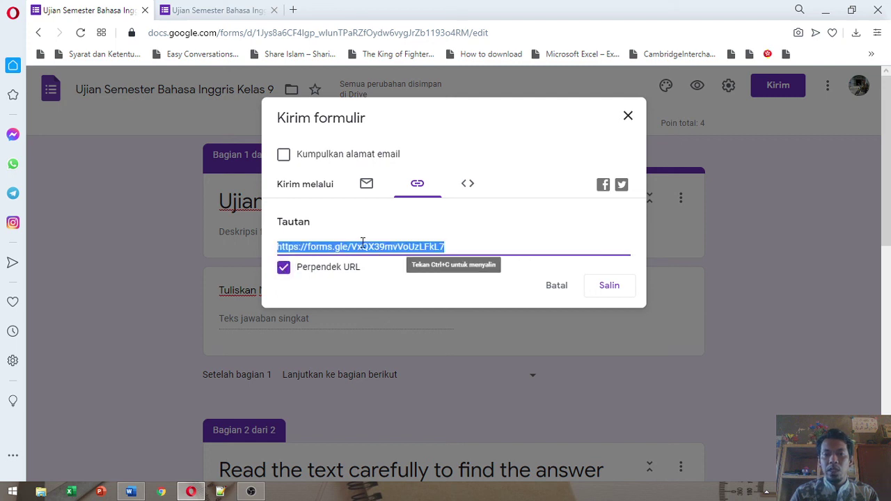
# Copy the shortened form link, and open and close WhatsApp as a sharing option before leaving the form's sending options.
pyautogui.click(609, 286)
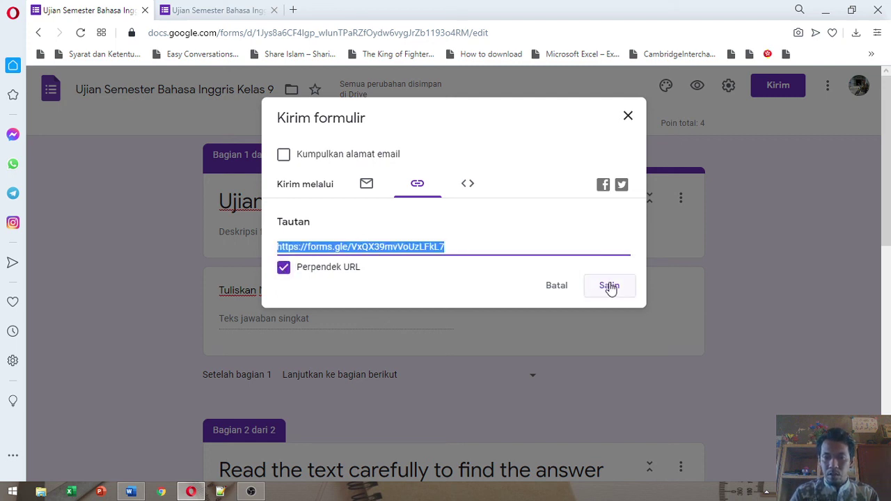
pyautogui.click(609, 286)
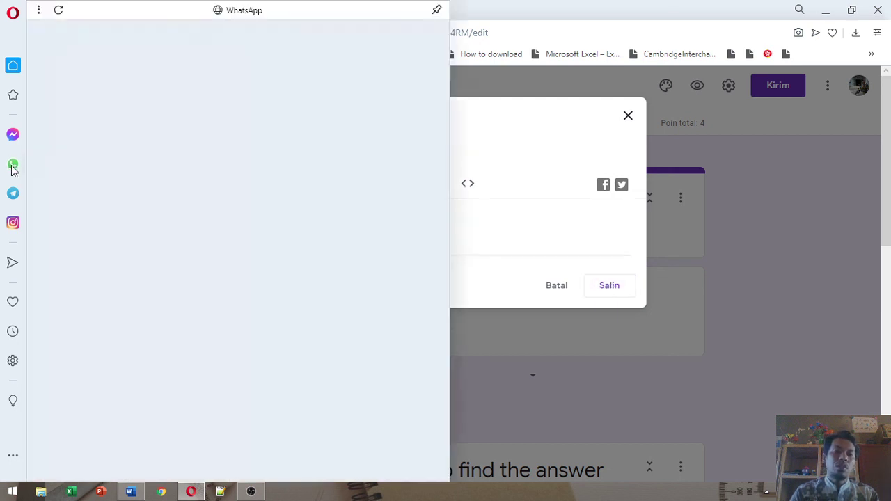
pyautogui.click(12, 167)
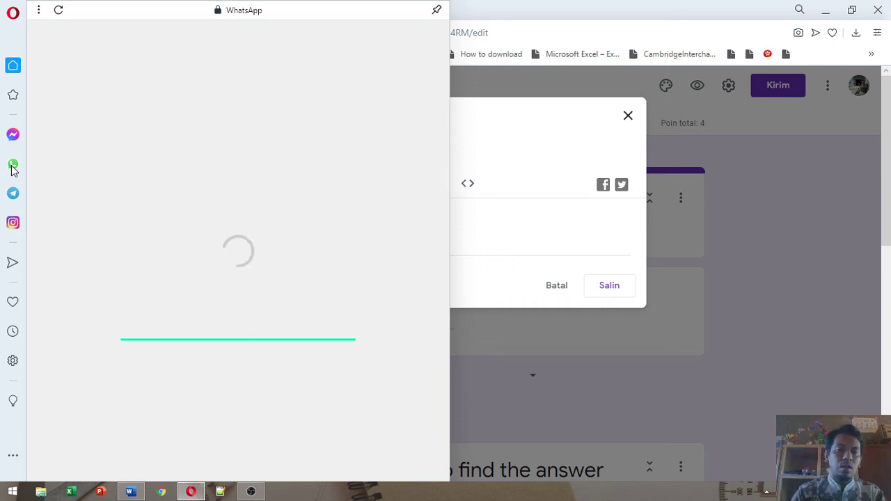
pyautogui.click(12, 169)
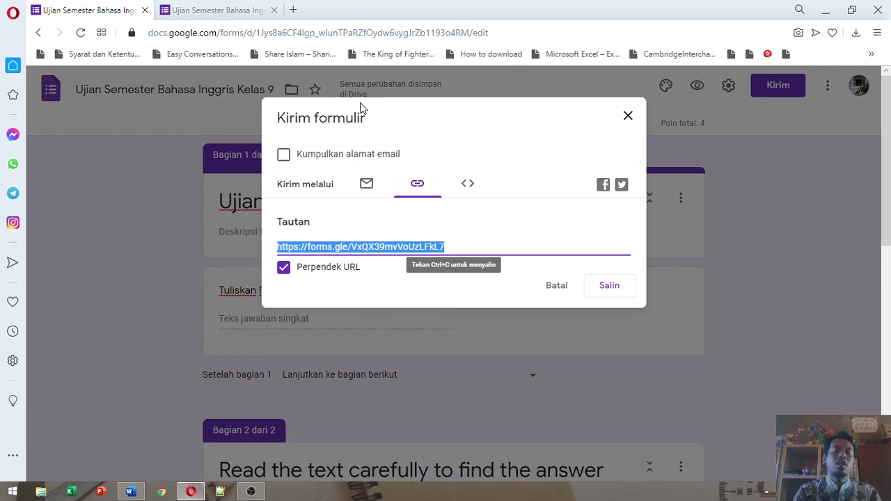
pyautogui.click(628, 115)
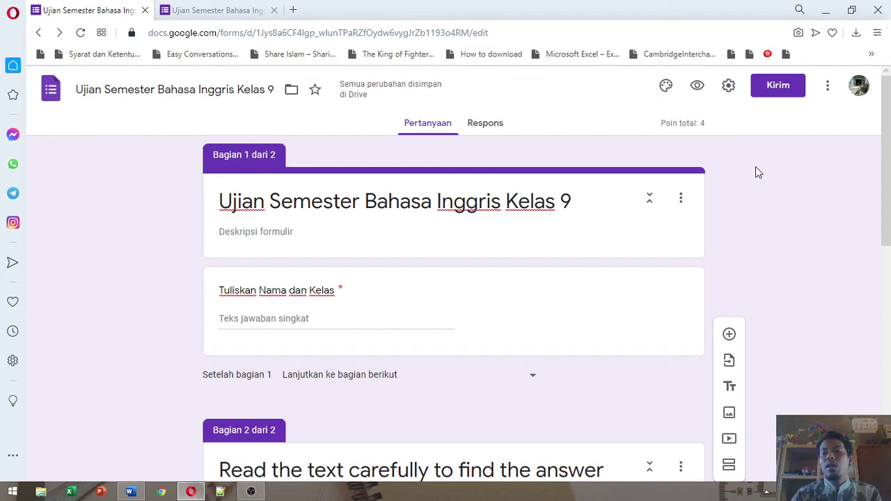
pyautogui.scroll(-3, 757, 172)
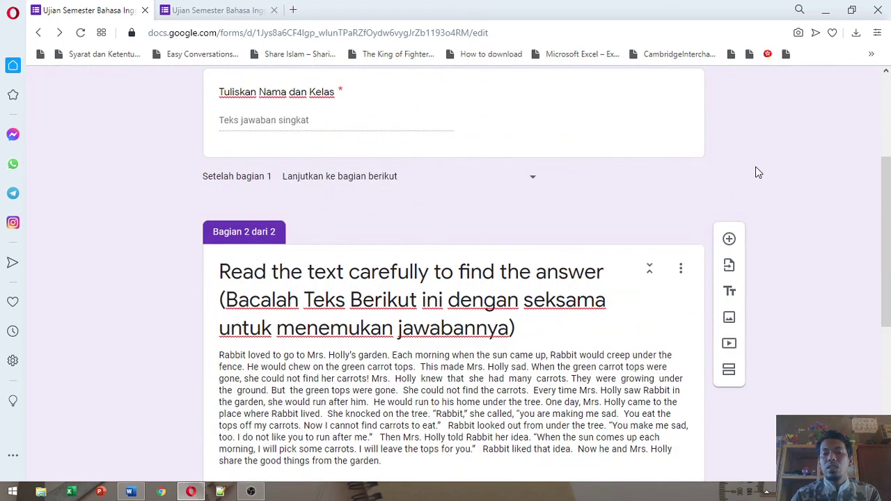
pyautogui.scroll(3, 757, 171)
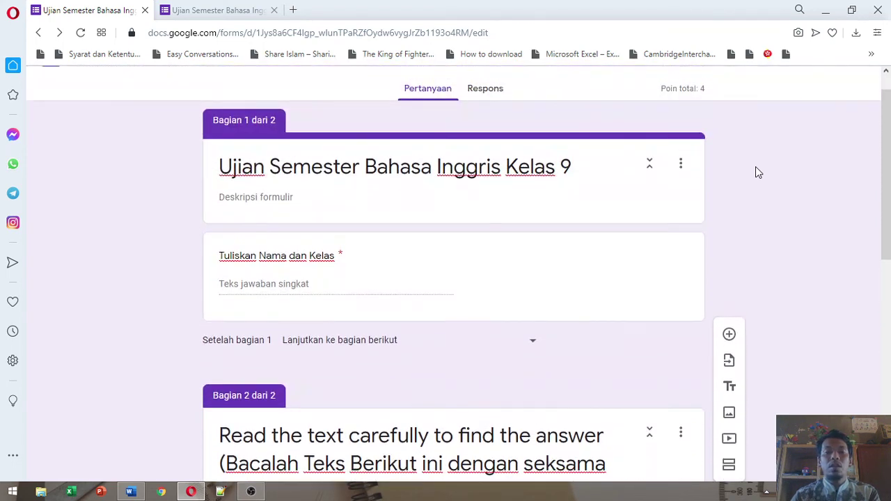
pyautogui.scroll(1, 757, 171)
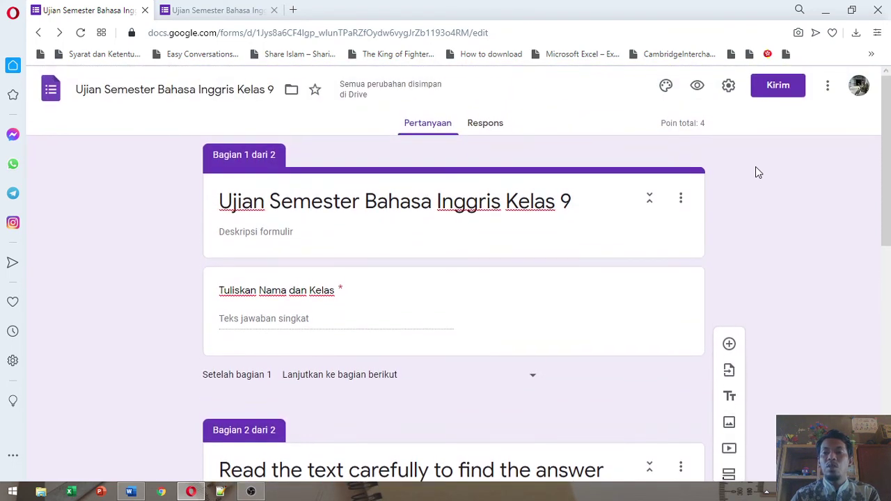
# Close the form editor and the preview, leaving its unsubmitted answers unsaved, and exit the browser and the Word reading-comprehension document.
pyautogui.click(142, 12)
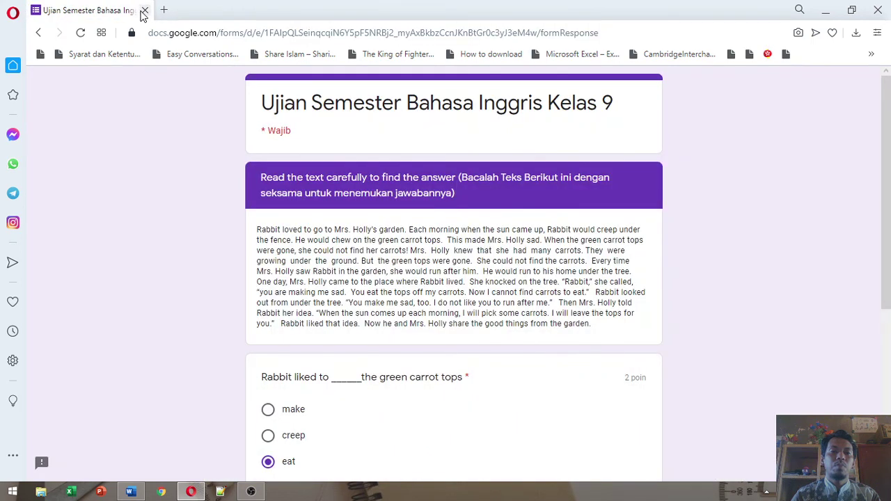
pyautogui.click(144, 10)
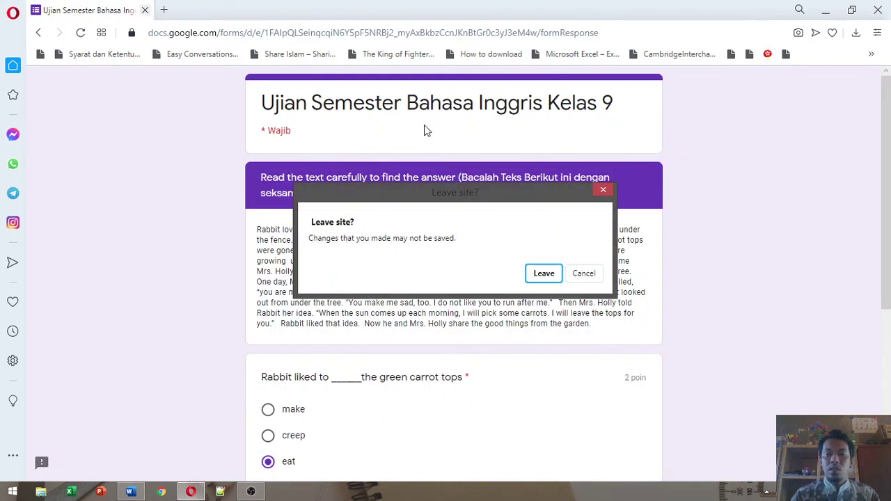
pyautogui.click(541, 277)
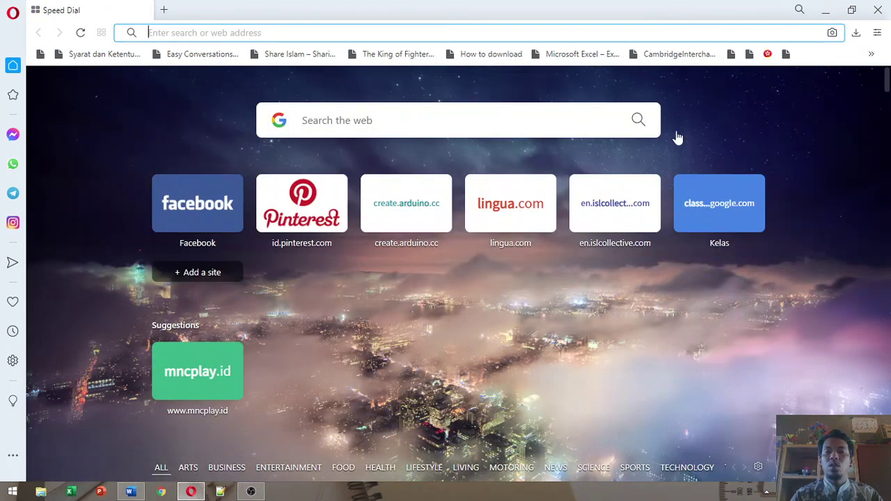
pyautogui.click(877, 10)
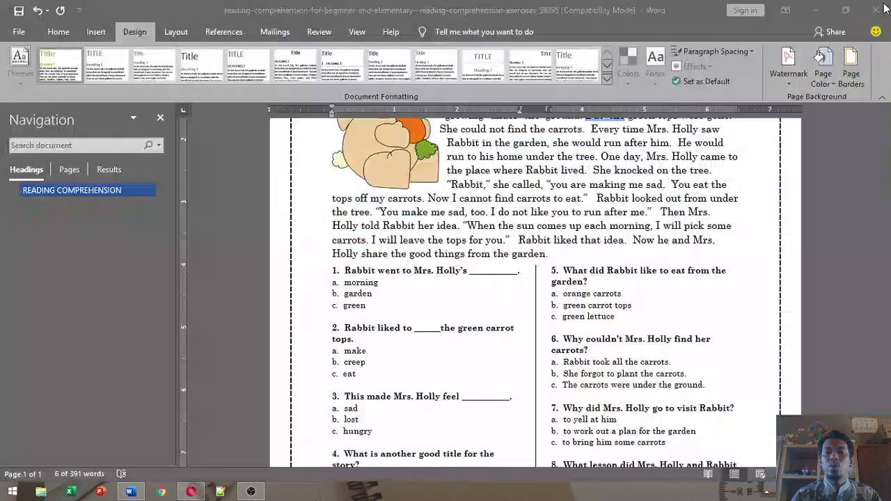
pyautogui.click(874, 11)
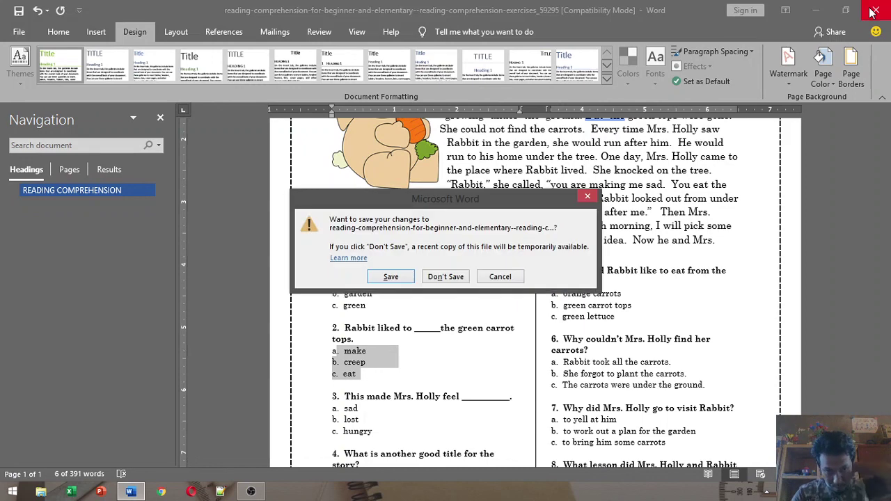